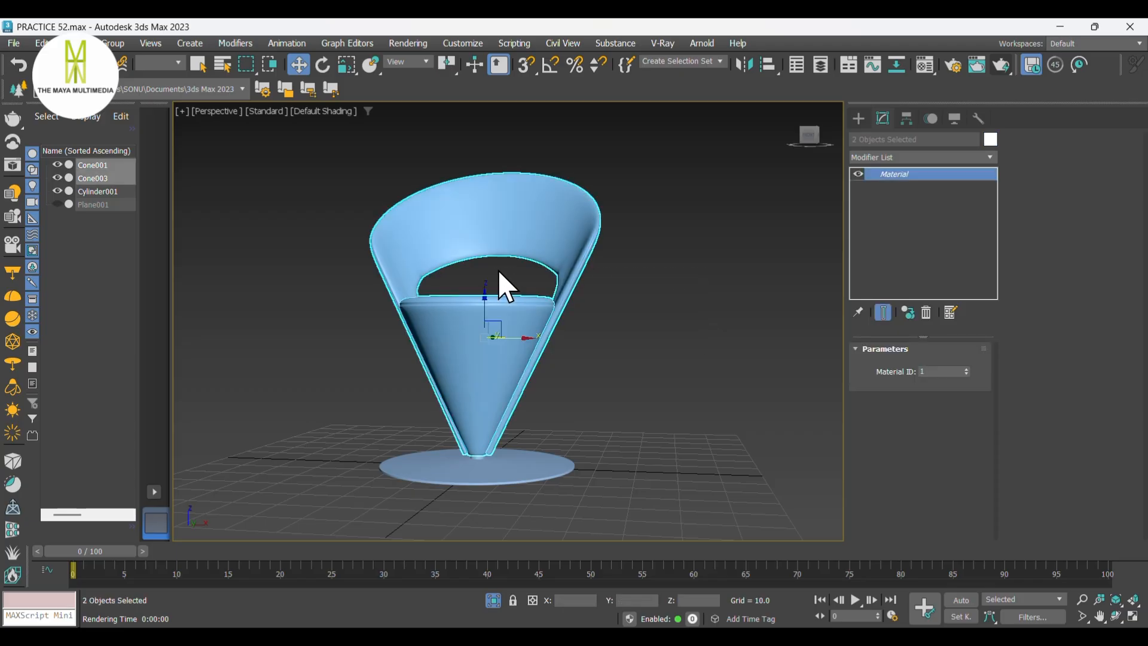
# Step: Deselect the chair parts and set the production renderer to V-Ray 6 Hotfix 1 in the render settings
pyautogui.click(693, 328)
pyautogui.moveTo(654, 337); pyautogui.dragTo(660, 318, button='middle')
pyautogui.click(955, 66)
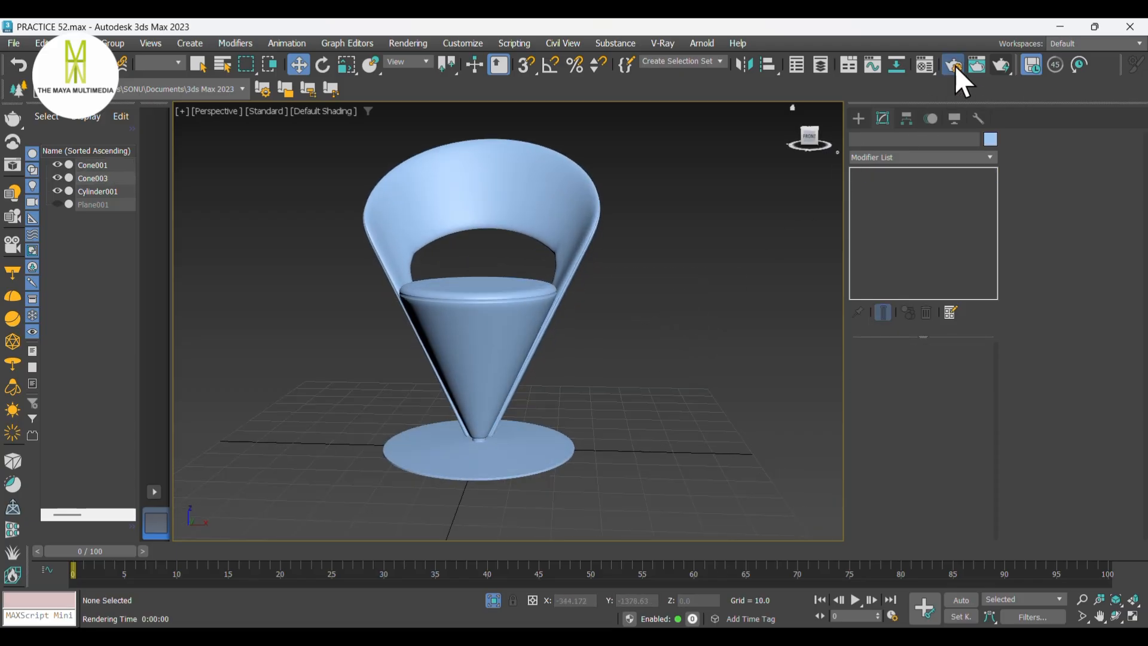
pyautogui.click(727, 136)
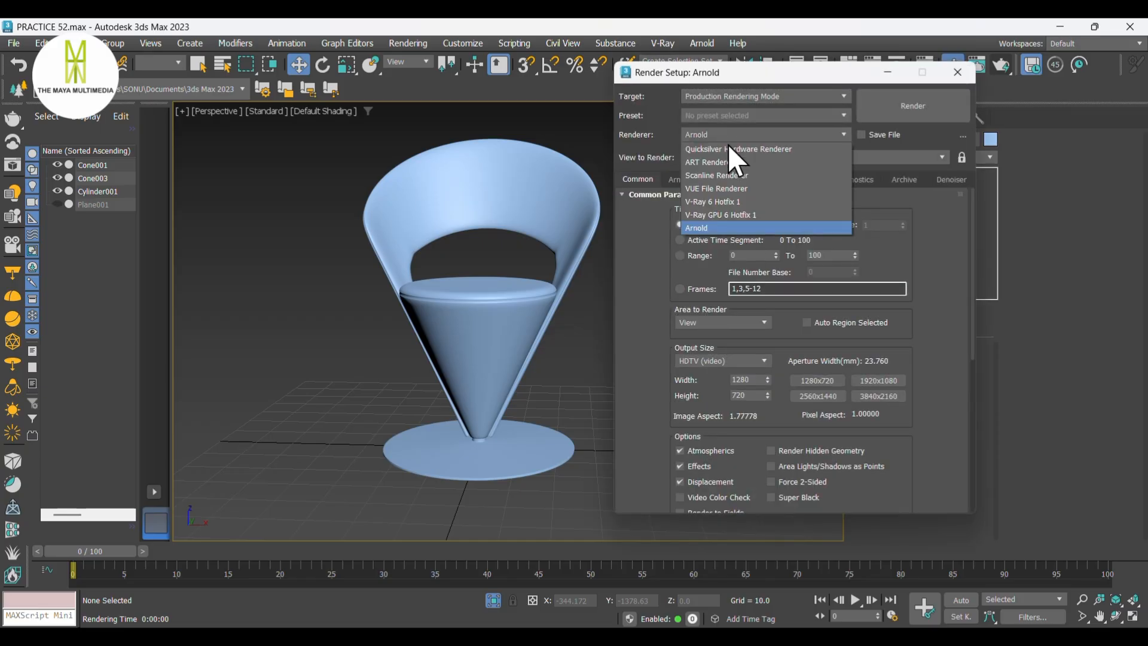
pyautogui.click(732, 207)
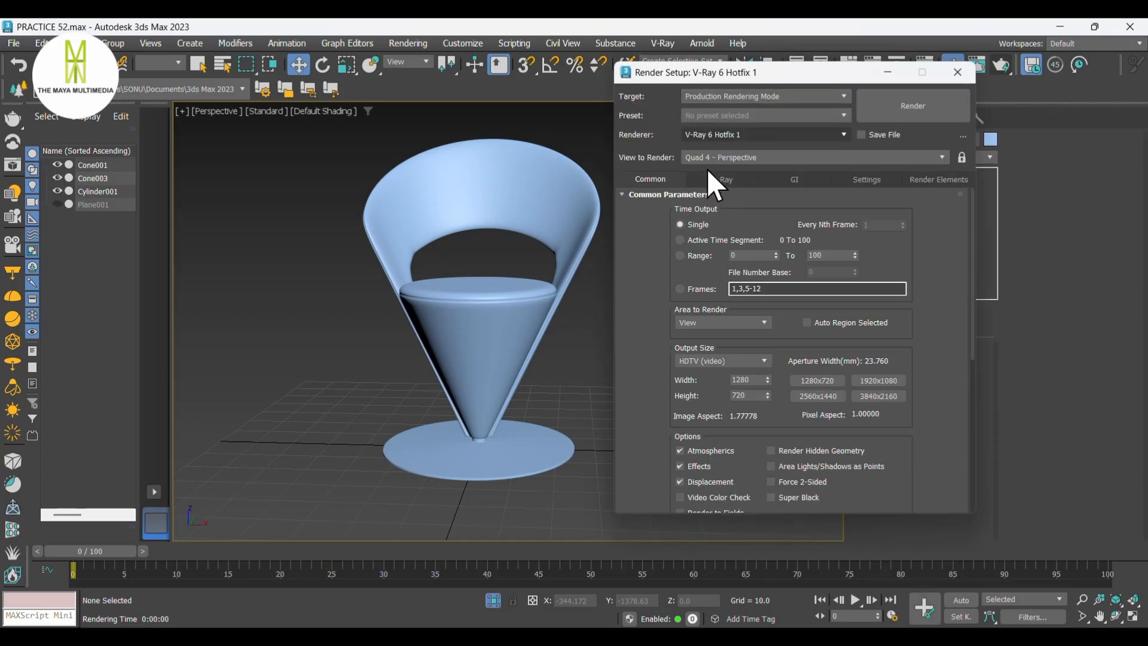
# Step: Set the V-Ray image sampler type to Bucket
pyautogui.click(711, 178)
pyautogui.click(741, 295)
pyautogui.click(740, 307)
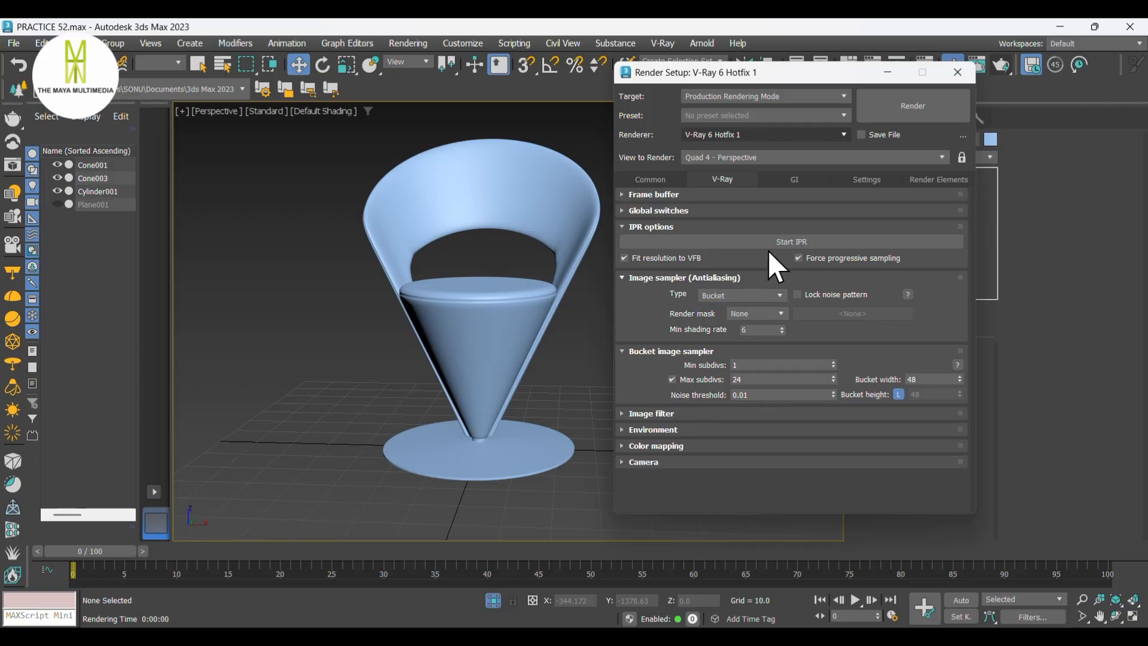
# Step: Set the primary GI engine to Irradiance map with the Very low preset and close the render settings
pyautogui.click(793, 180)
pyautogui.click(771, 227)
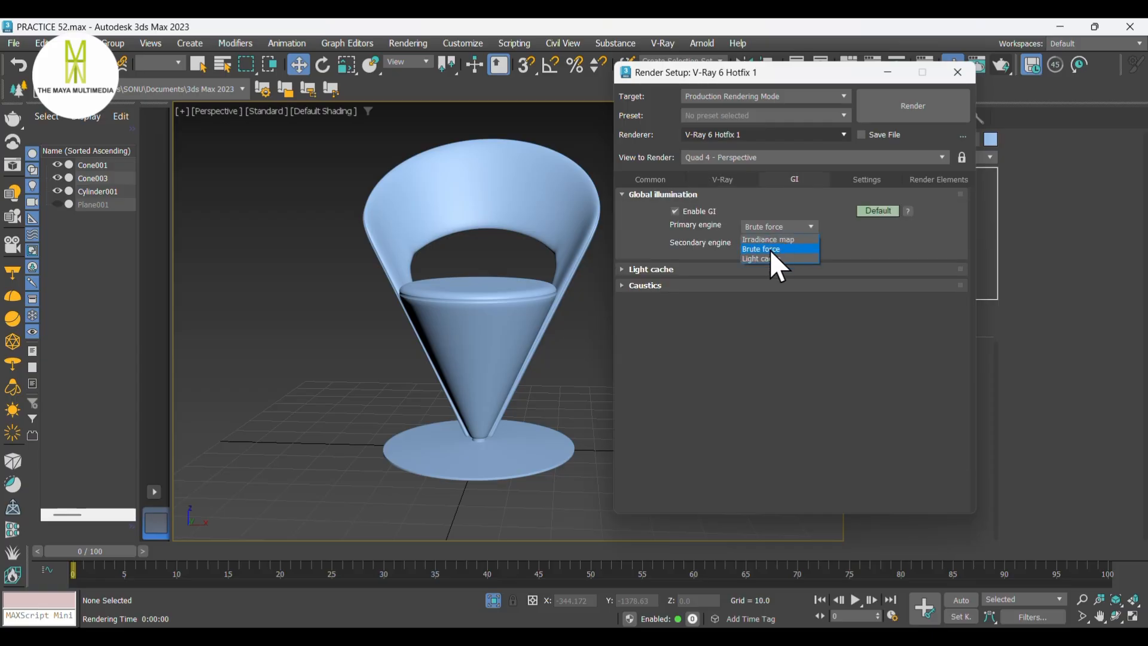
pyautogui.click(773, 239)
pyautogui.click(646, 269)
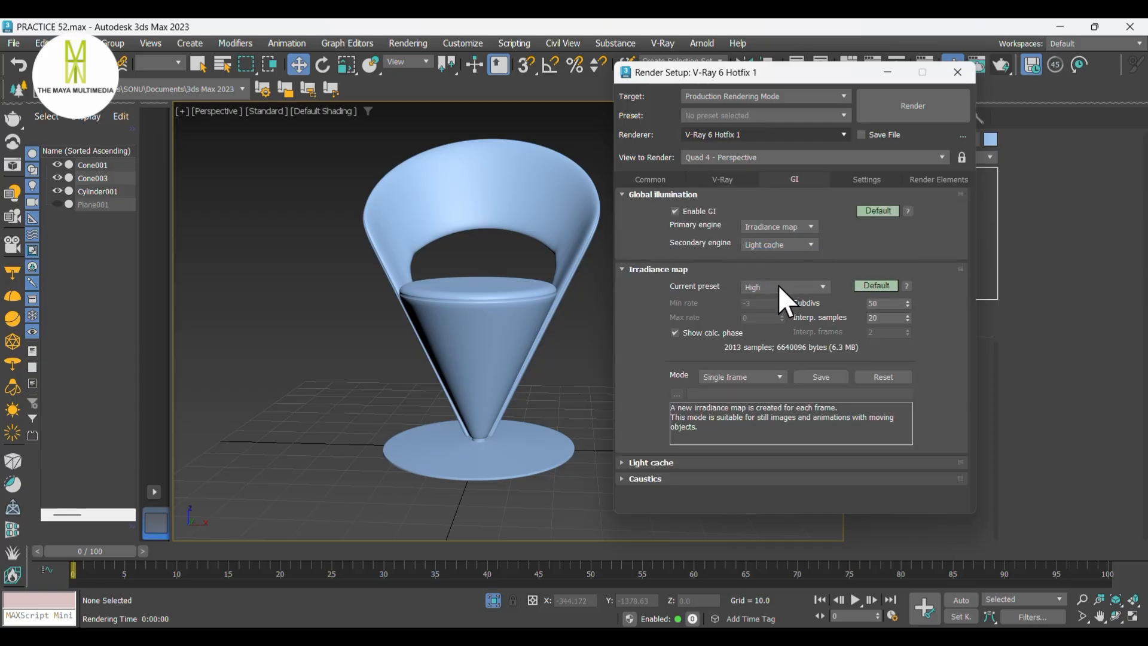
pyautogui.click(795, 288)
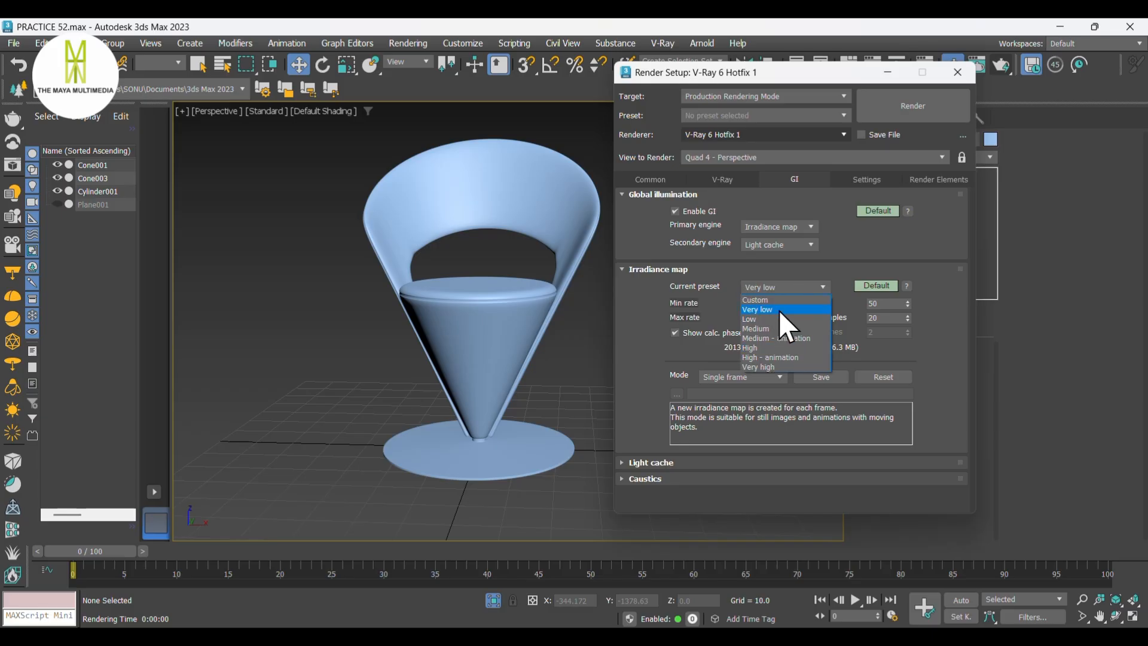
pyautogui.click(778, 310)
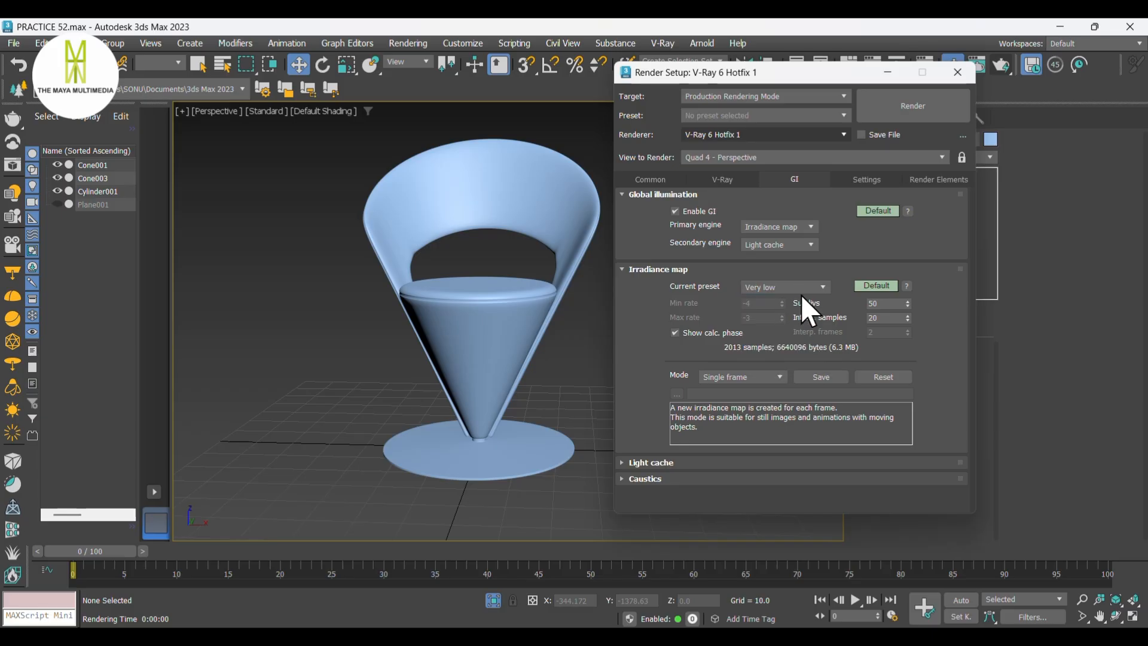
pyautogui.click(958, 77)
# Step: In the Material Editor, replace the first sample's Physical Material with a Multi/Sub-Object material, discarding the old one
pyautogui.press('m')
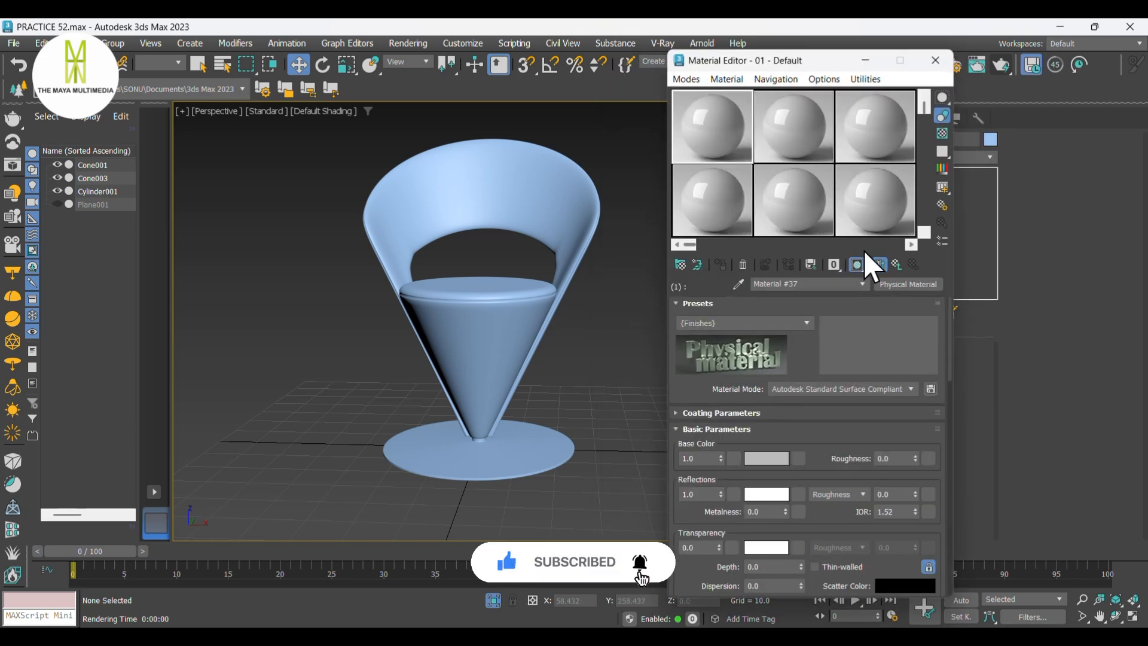
pyautogui.click(905, 284)
pyautogui.click(804, 260)
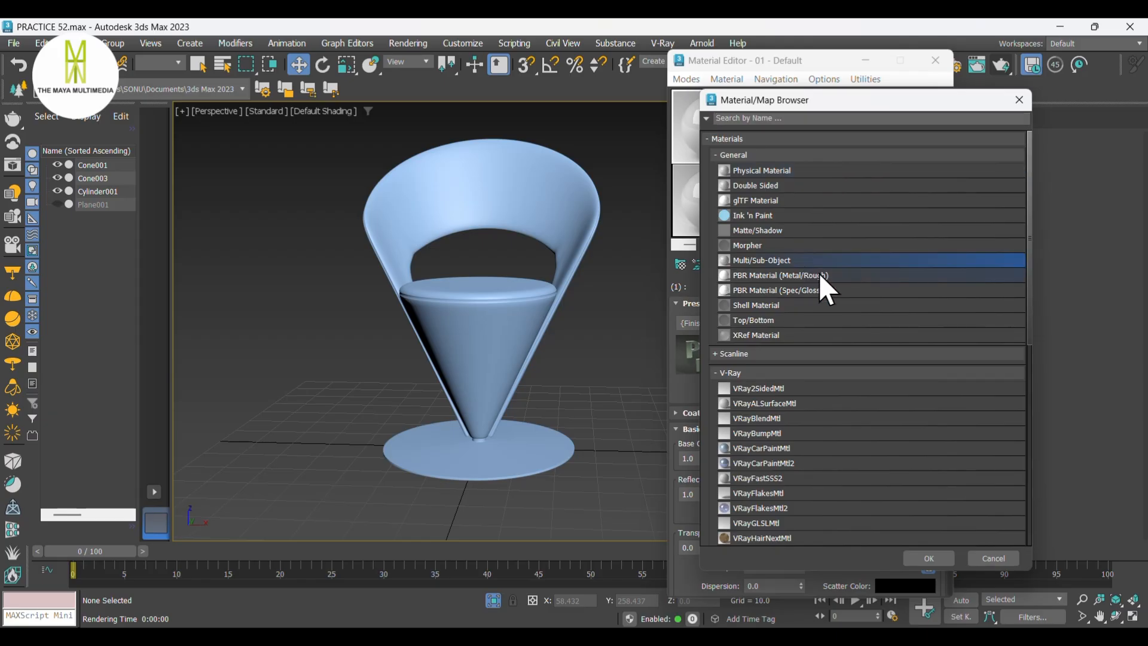
pyautogui.click(927, 559)
pyautogui.click(776, 366)
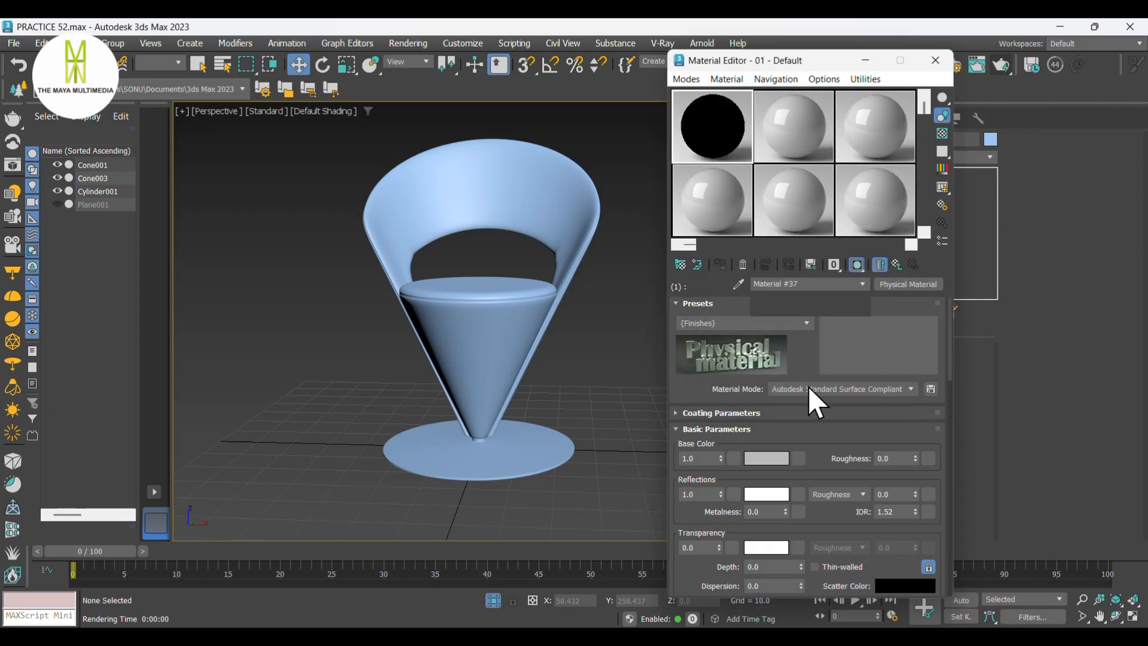
# Step: Assign a VRayMtl to sub-material ID 1 of the Multi/Sub-Object material
pyautogui.click(830, 378)
pyautogui.scroll(-4, 795, 412)
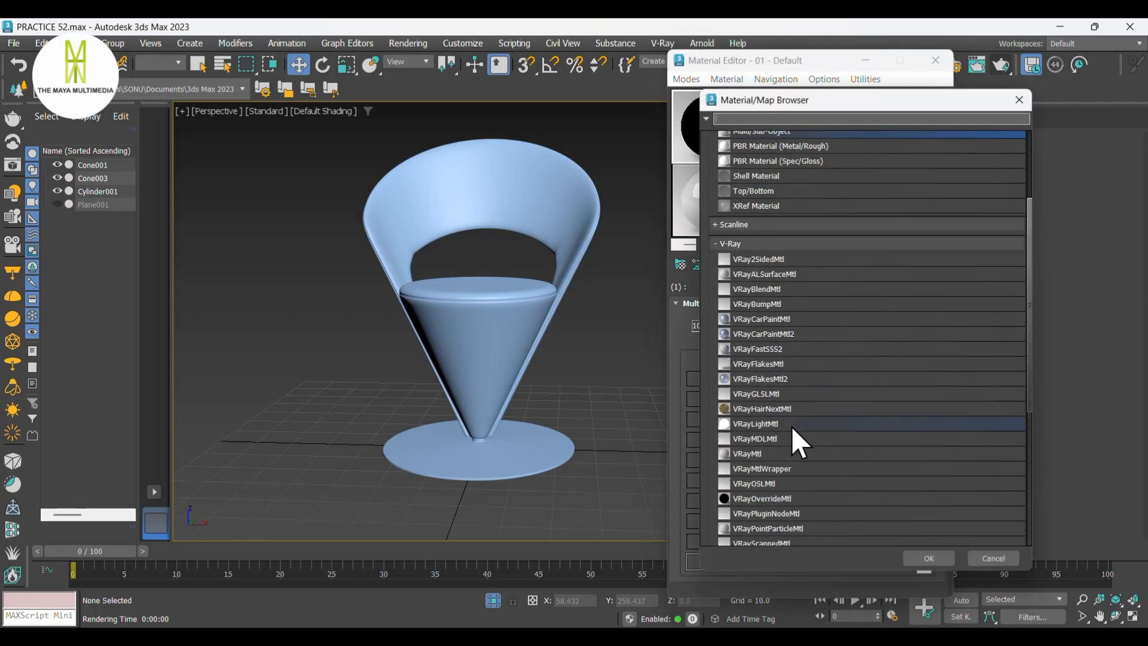
pyautogui.click(773, 410)
pyautogui.click(926, 558)
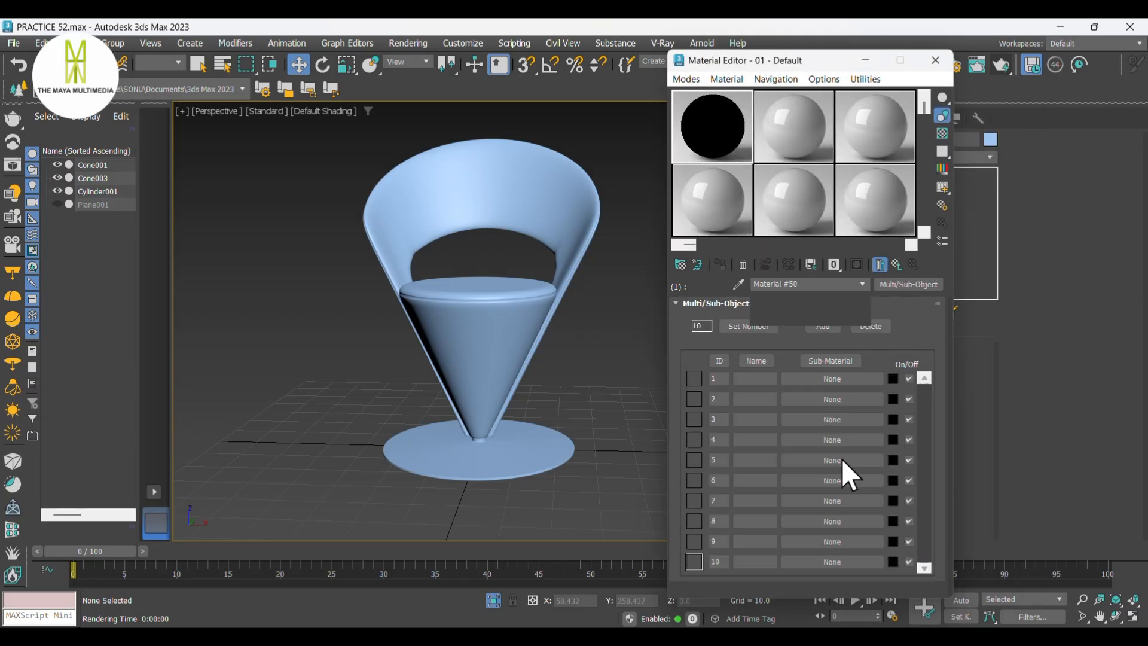
# Step: Select the chair's backrest shell and assign a Gradient Ramp map to the VRayMtl's diffuse
pyautogui.click(563, 231)
pyautogui.scroll(8, 504, 286)
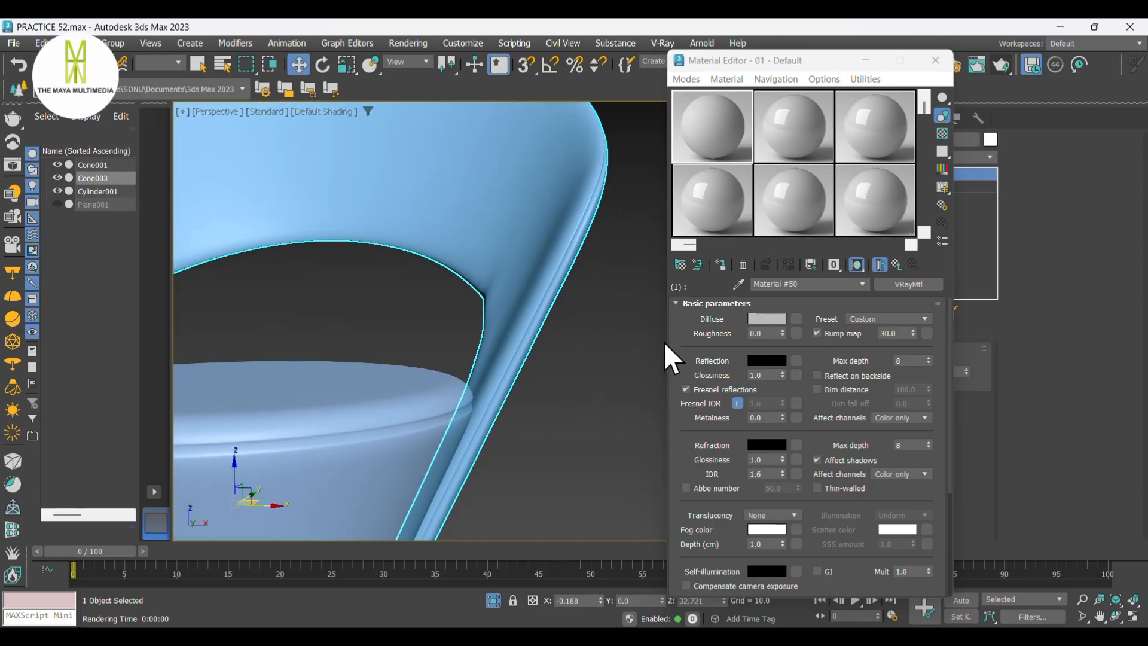
pyautogui.click(796, 319)
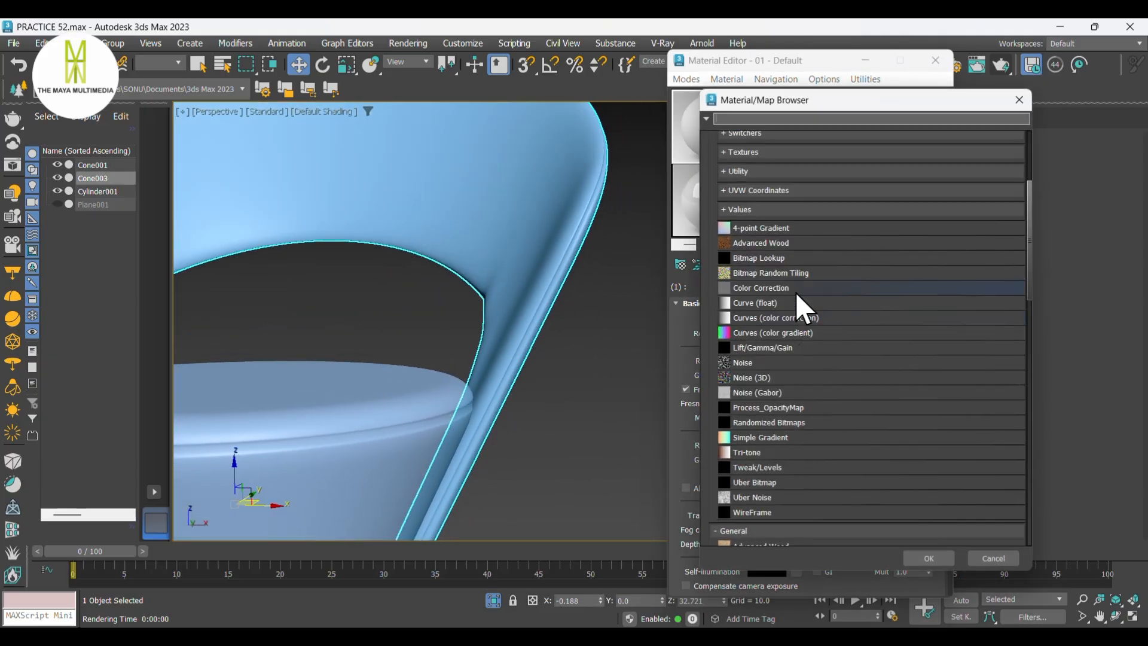
pyautogui.click(769, 118)
pyautogui.write('RAMP')
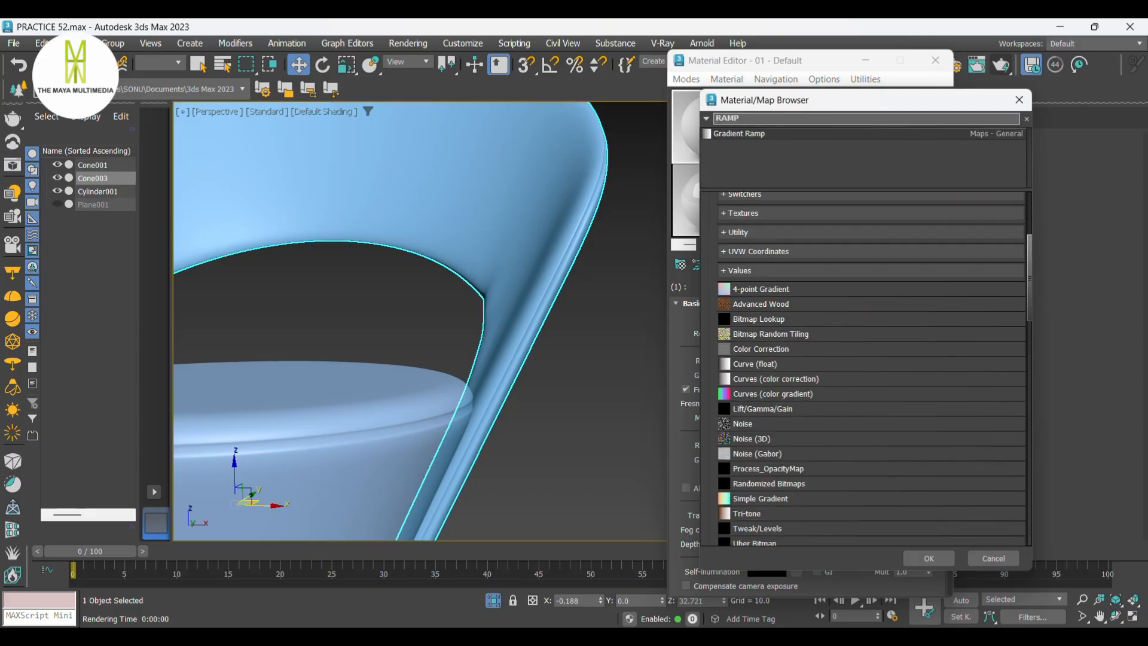
pyautogui.click(777, 134)
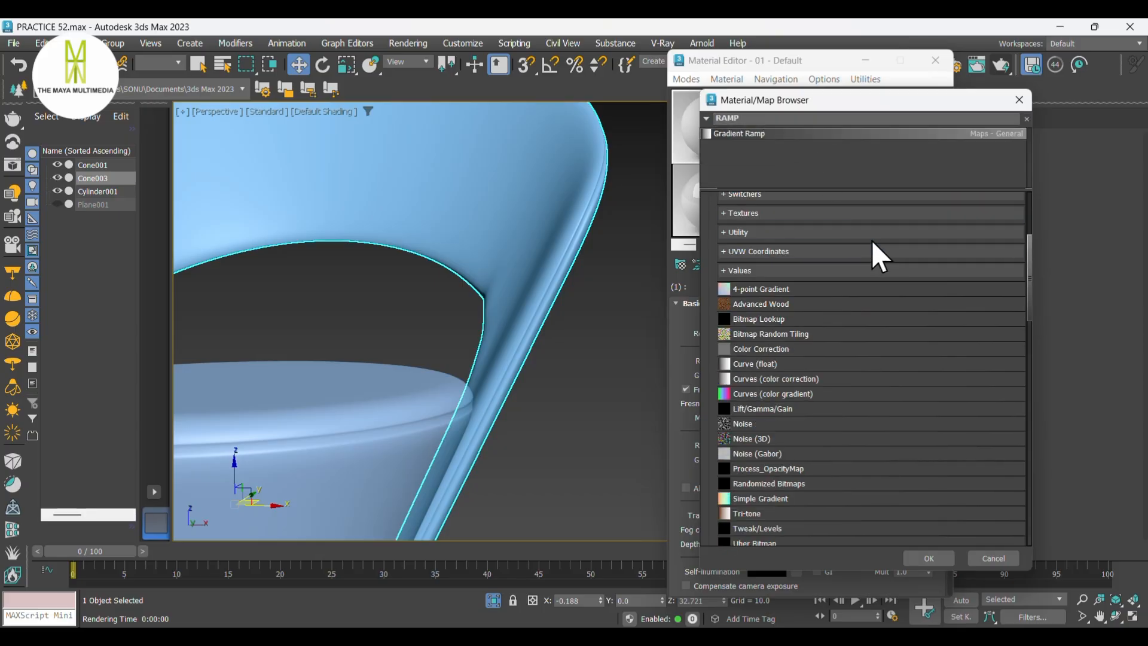
pyautogui.click(926, 557)
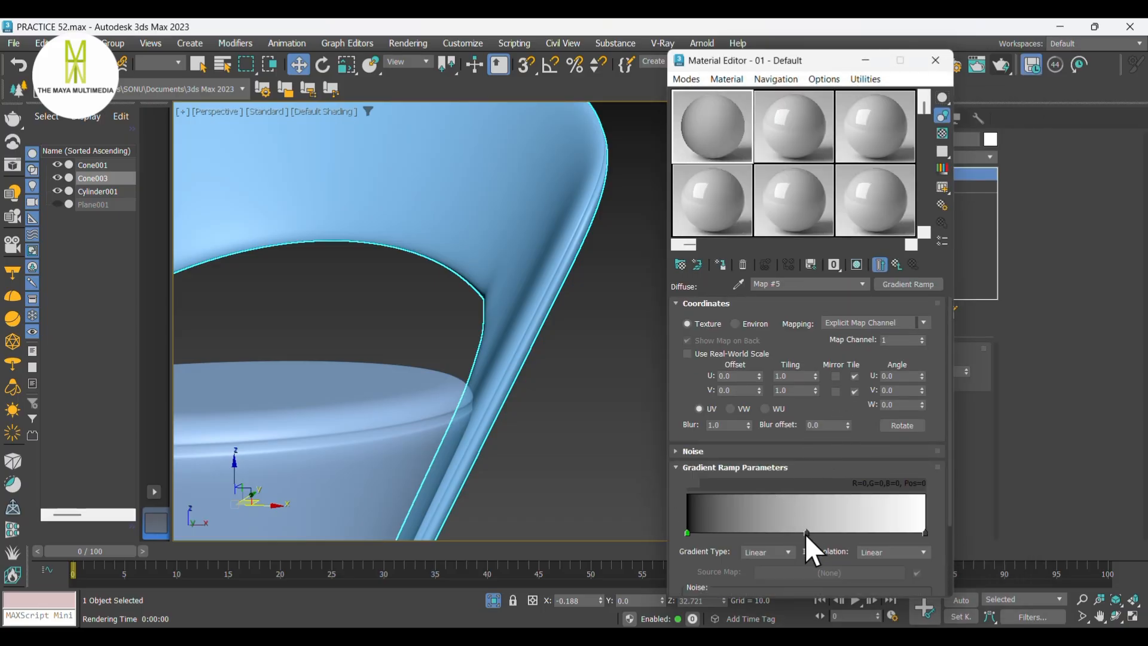
# Step: Remove the gradient ramp's middle colour stop and open an enlarged preview of the material sample
pyautogui.moveTo(807, 533); pyautogui.dragTo(609, 533)
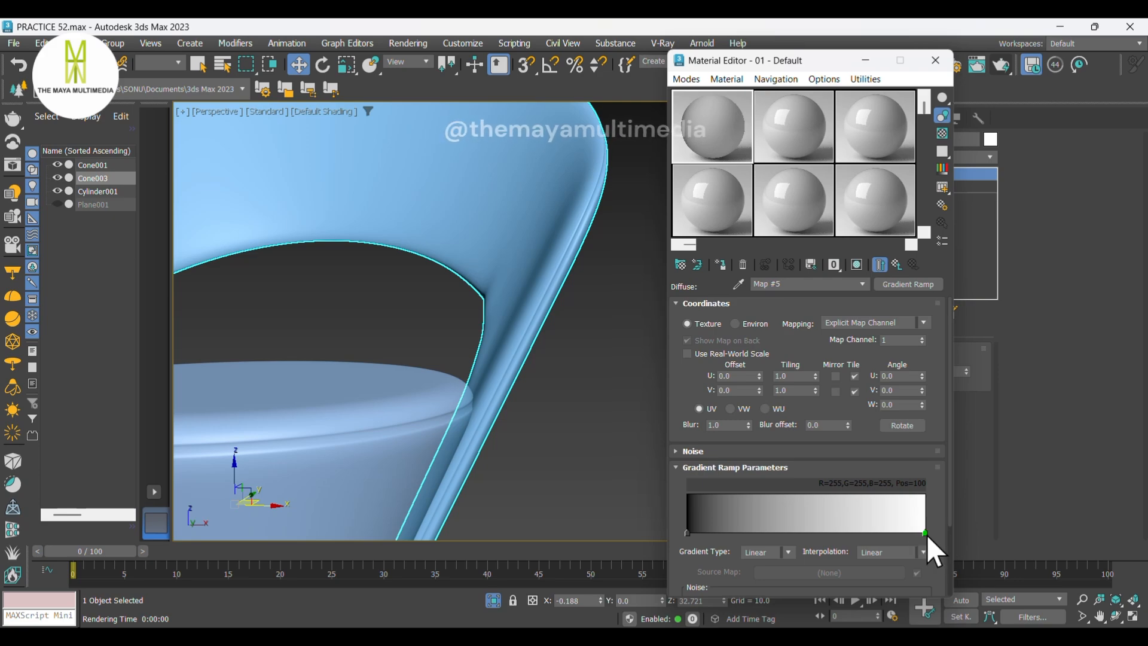
pyautogui.doubleClick(709, 144)
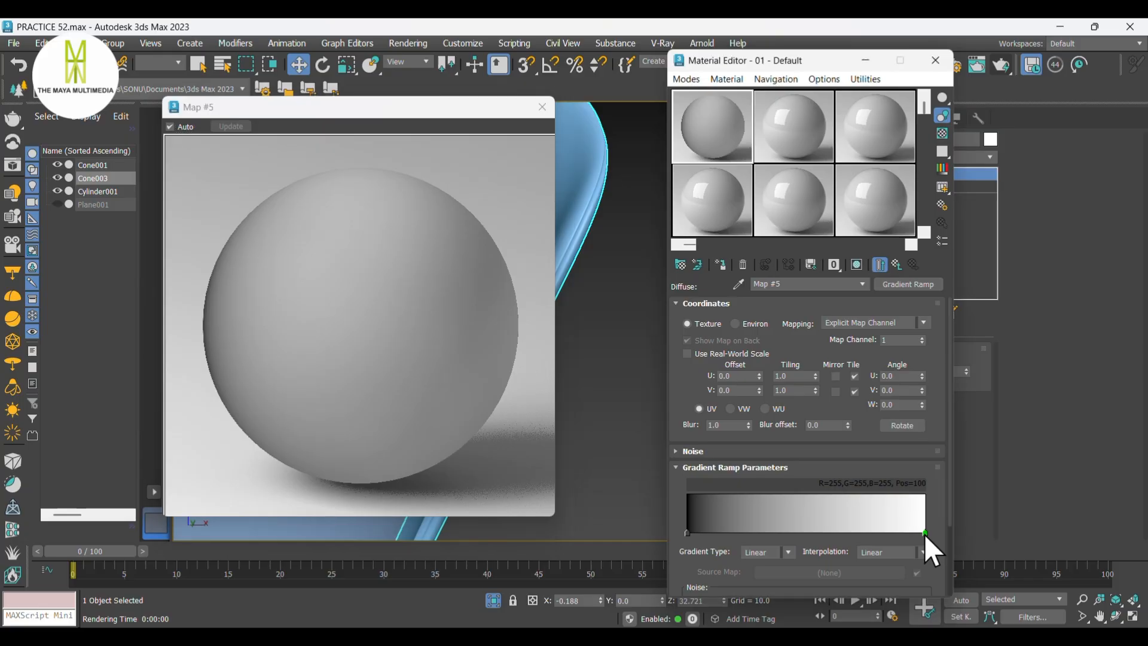
# Step: Set the gradient's end stop at position 100 to dark purple with hue 227, saturation 255 and RGB 66, 0, 45
pyautogui.doubleClick(925, 533)
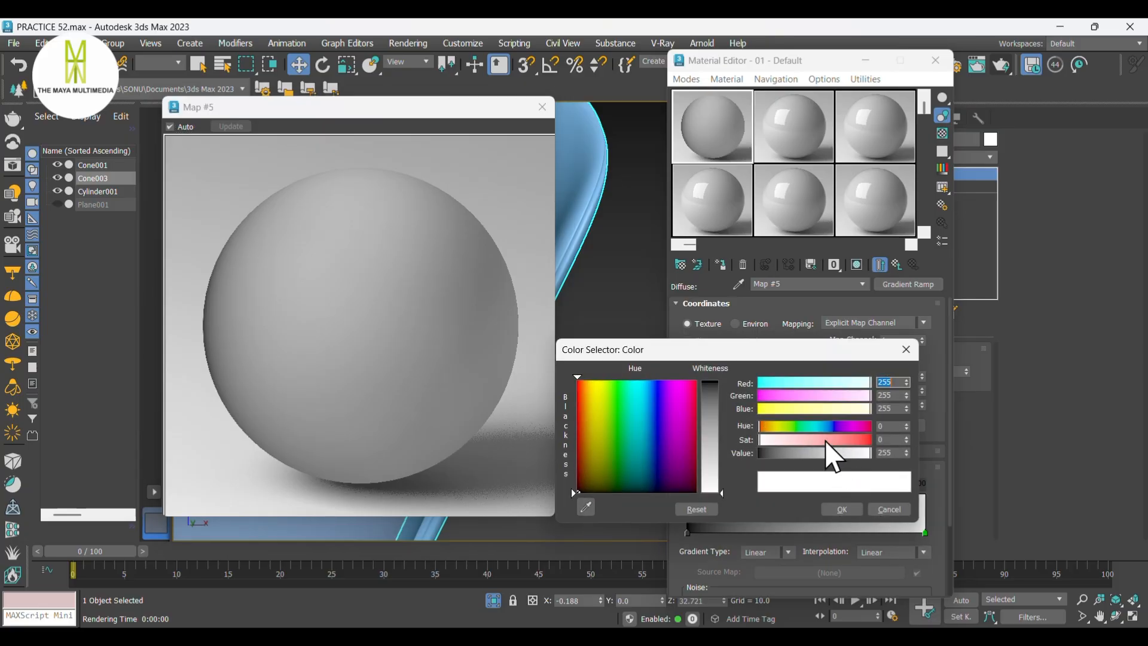
pyautogui.click(858, 426)
pyautogui.moveTo(858, 437); pyautogui.dragTo(918, 446)
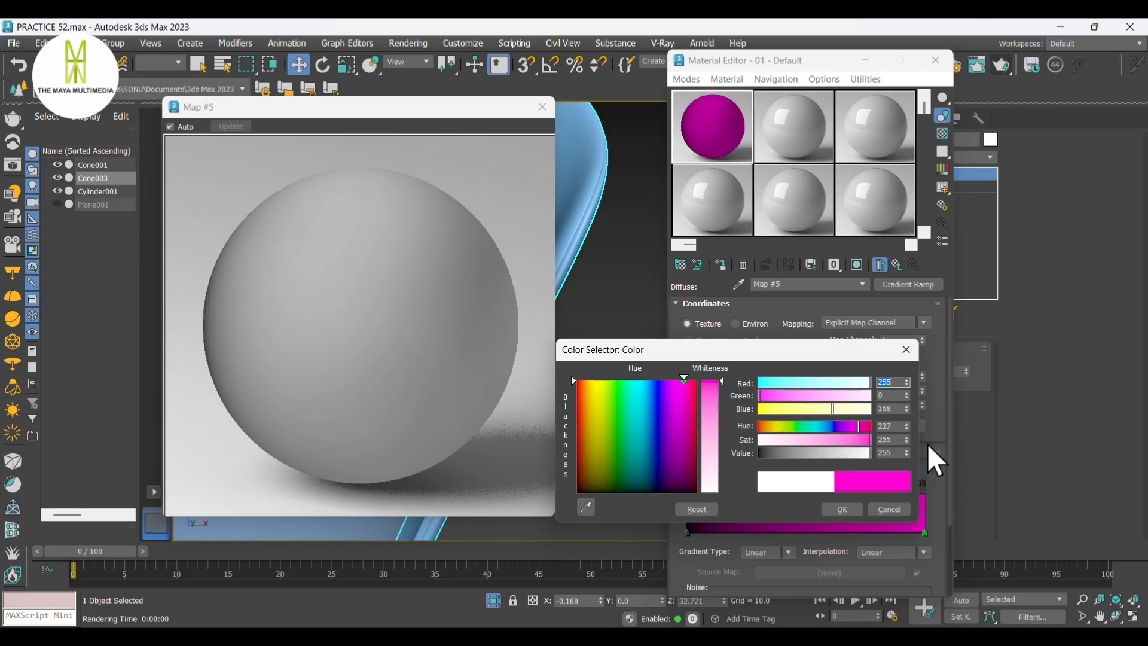
pyautogui.click(787, 453)
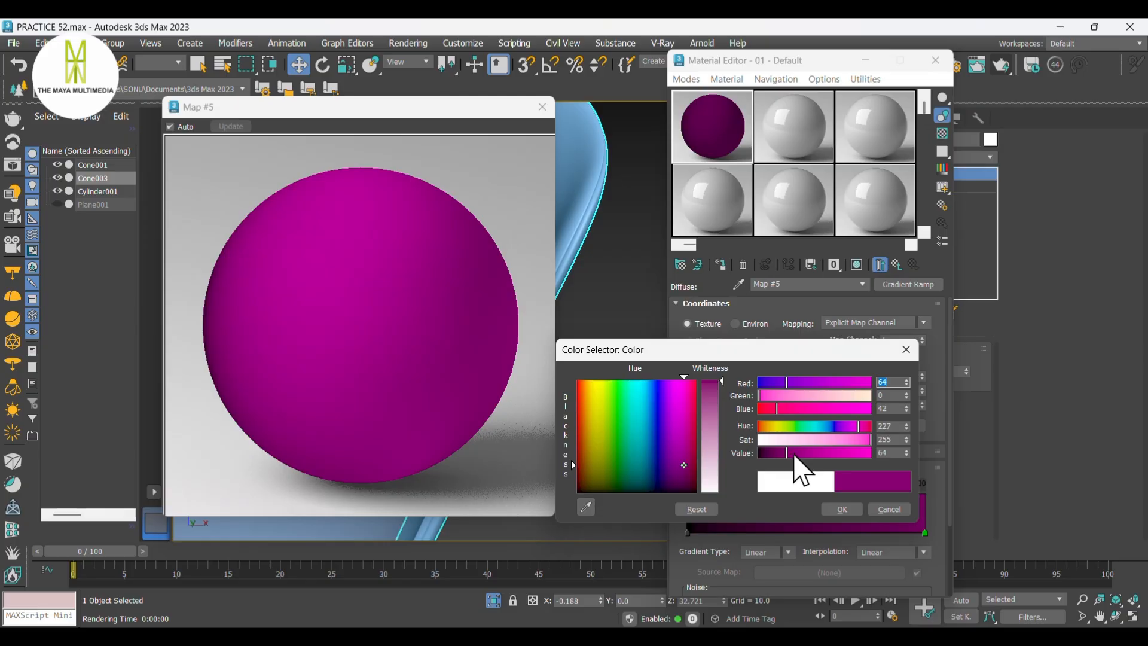
pyautogui.click(797, 454)
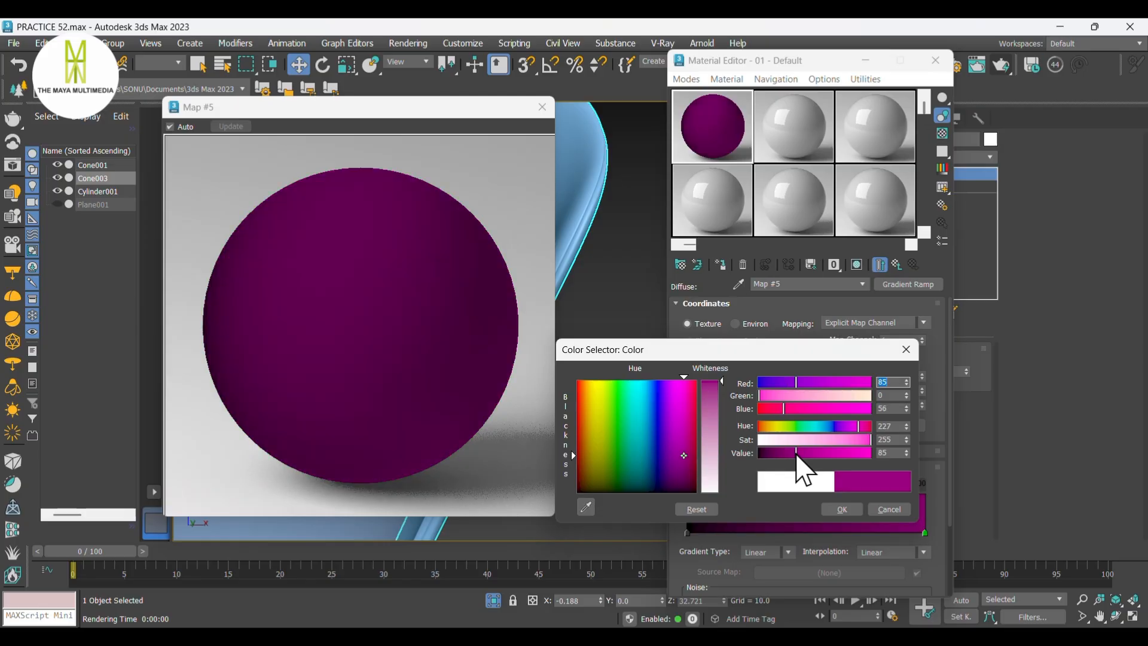
pyautogui.click(789, 453)
pyautogui.click(838, 507)
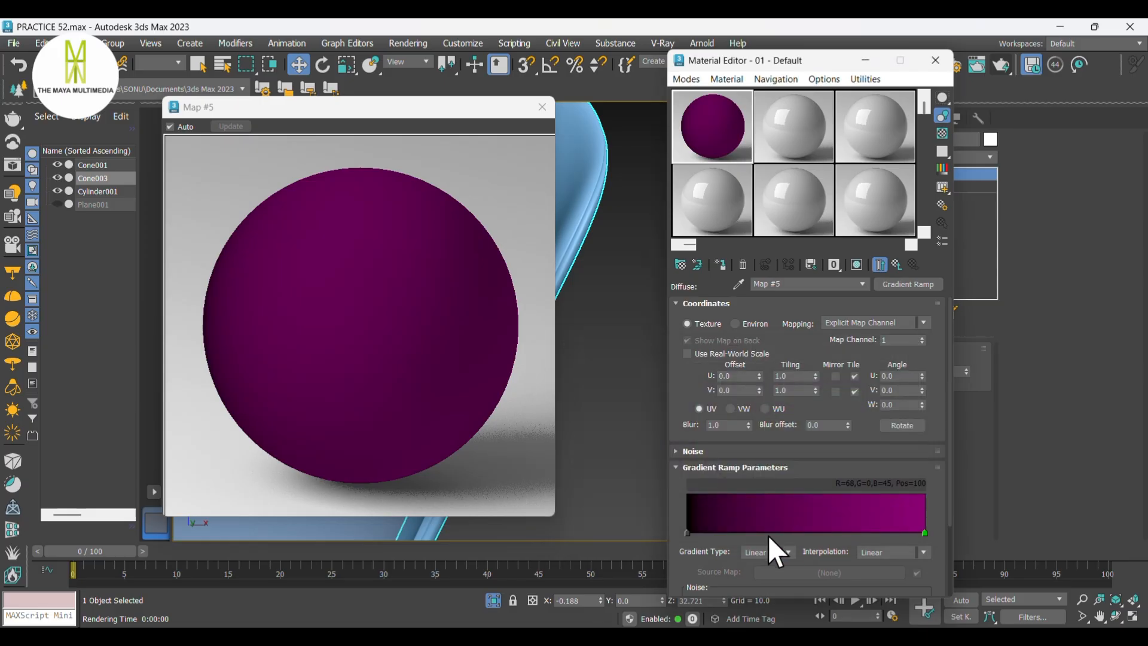
# Step: Colour the gradient's start stop by sampling the ramp's purple and brightening it to magenta, RGB 255, 0, 168
pyautogui.doubleClick(688, 533)
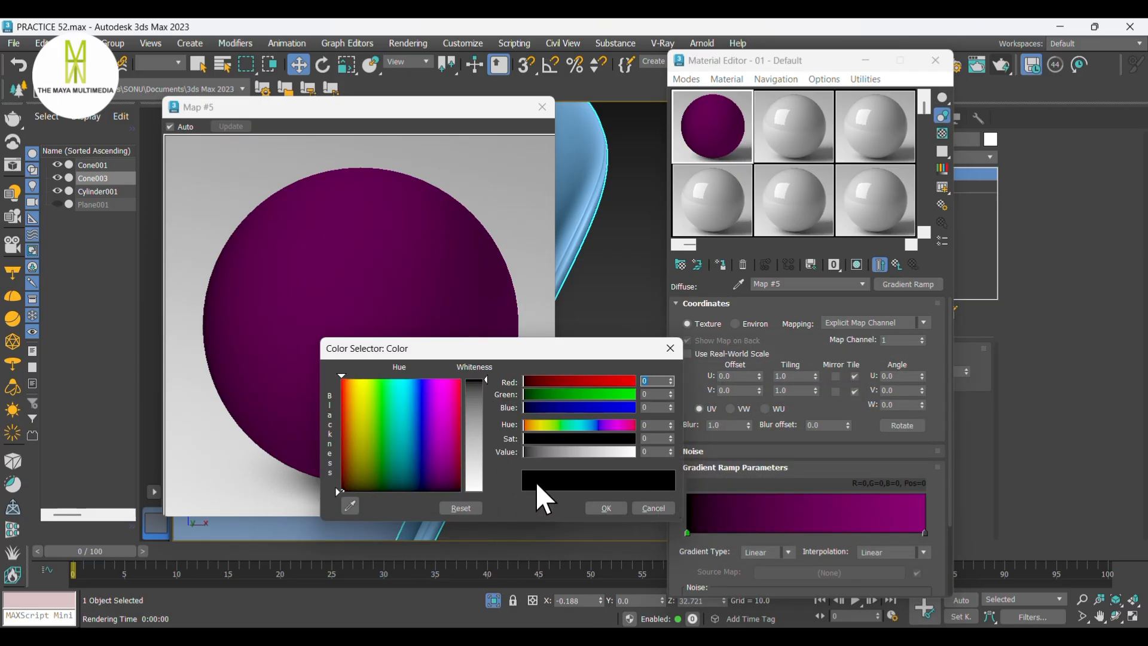
pyautogui.click(350, 507)
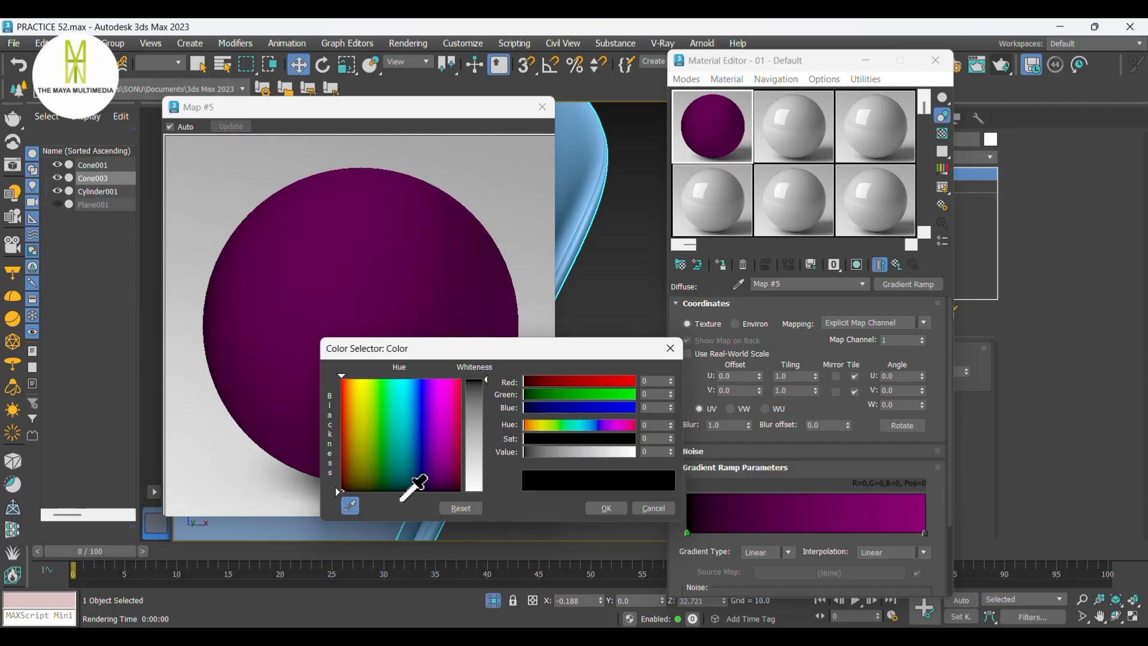
pyautogui.click(815, 515)
pyautogui.moveTo(551, 452); pyautogui.dragTo(635, 452)
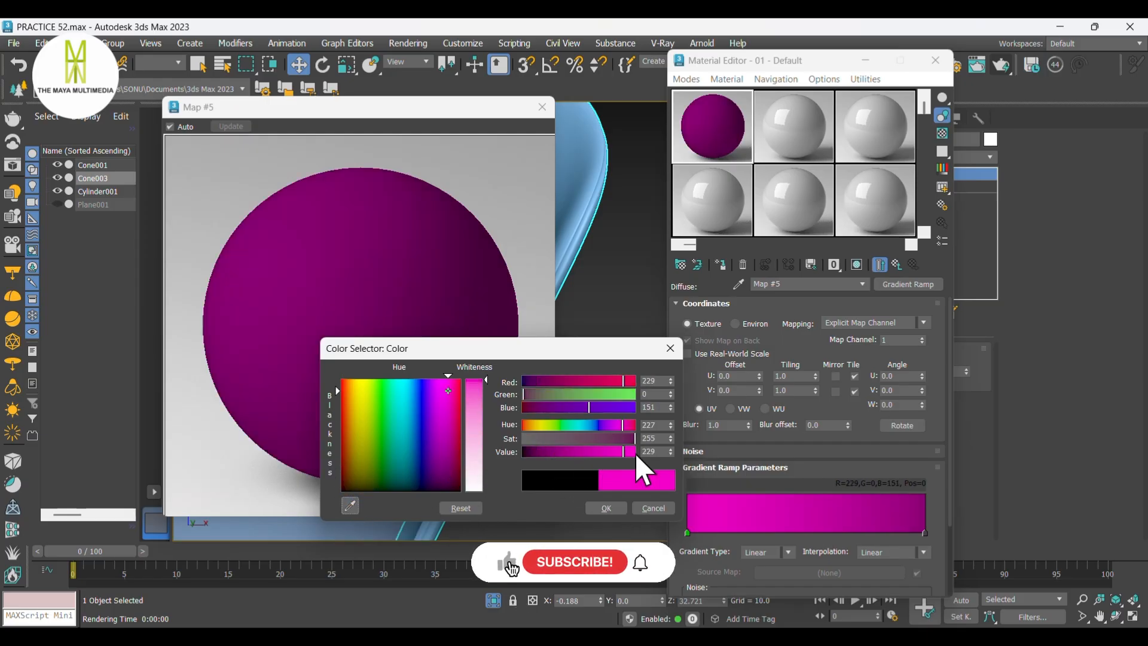
pyautogui.click(606, 508)
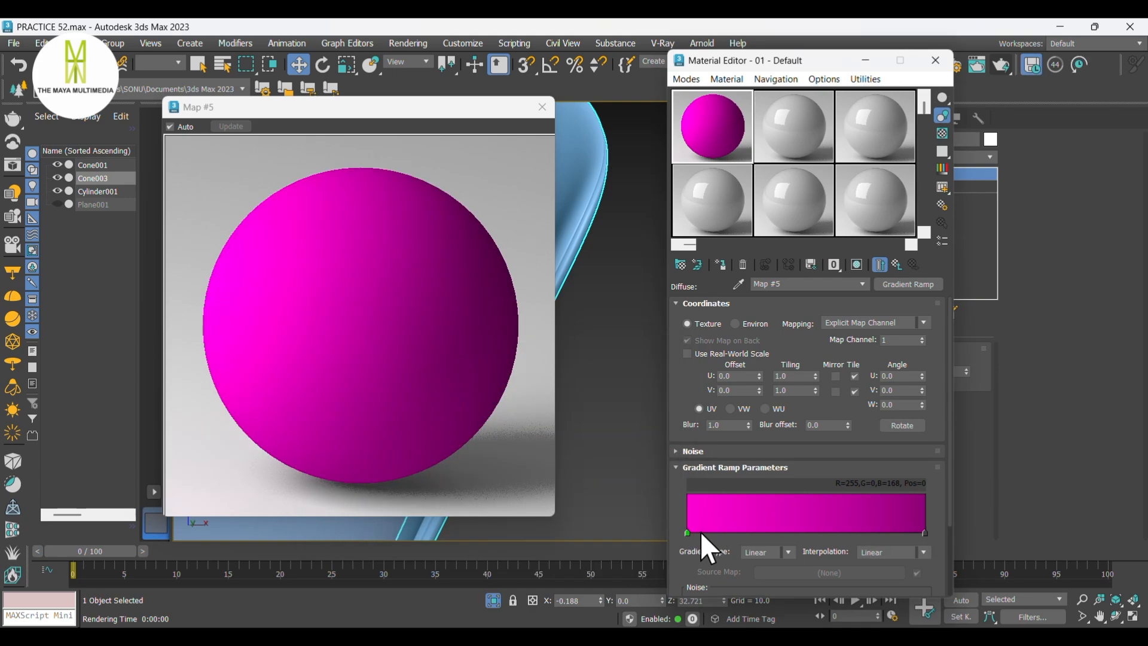
# Step: Add two intermediate colour stops to the gradient ramp, one at position 37 and the other near the middle, removing the extra stop between them
pyautogui.moveTo(708, 532); pyautogui.dragTo(768, 529)
pyautogui.click(879, 532)
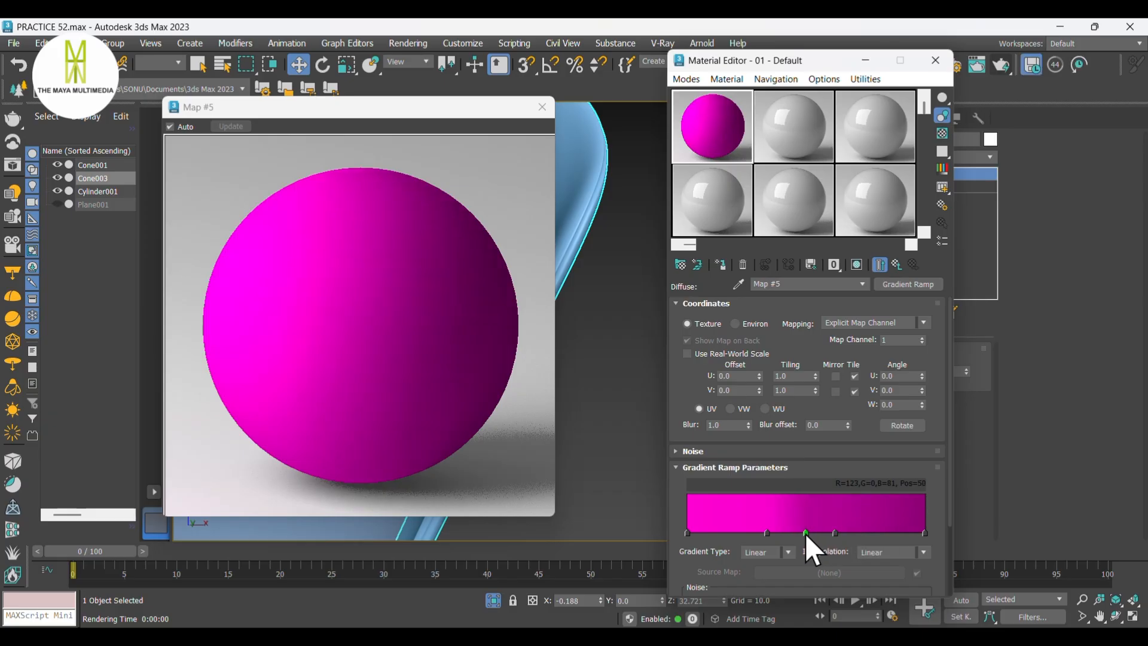
pyautogui.click(805, 532)
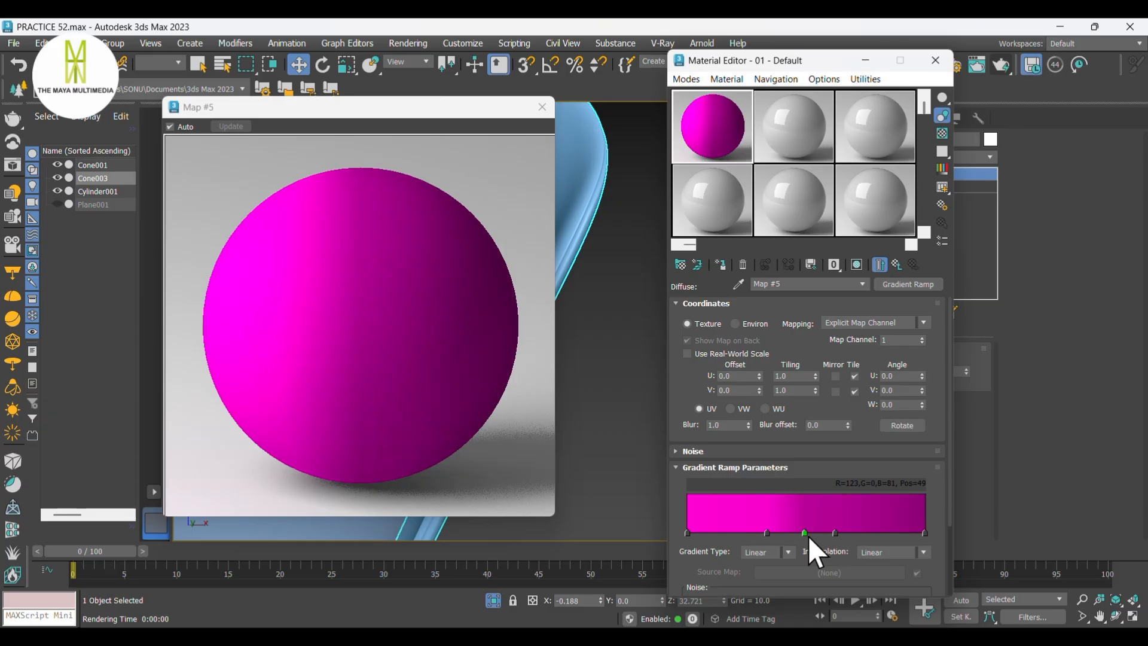
pyautogui.moveTo(805, 533); pyautogui.dragTo(641, 534)
pyautogui.moveTo(832, 532); pyautogui.dragTo(810, 533)
pyautogui.moveTo(766, 533); pyautogui.dragTo(773, 532)
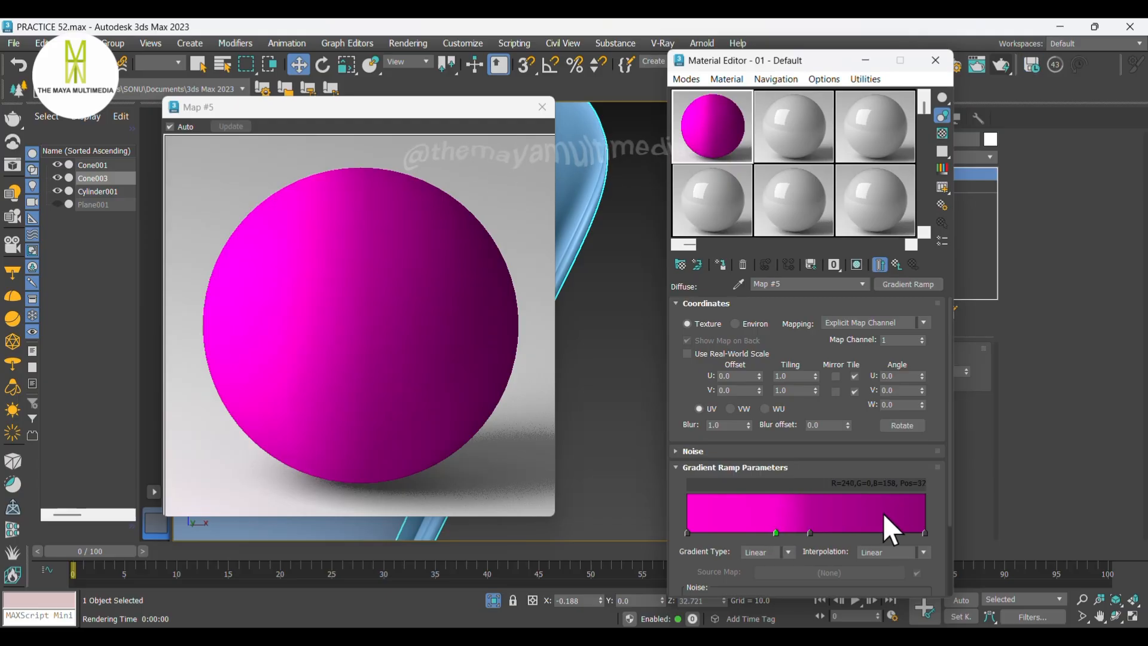
# Step: Set the gradient ramp's interpolation to Ease Out after trying Ease In
pyautogui.click(891, 558)
pyautogui.click(885, 576)
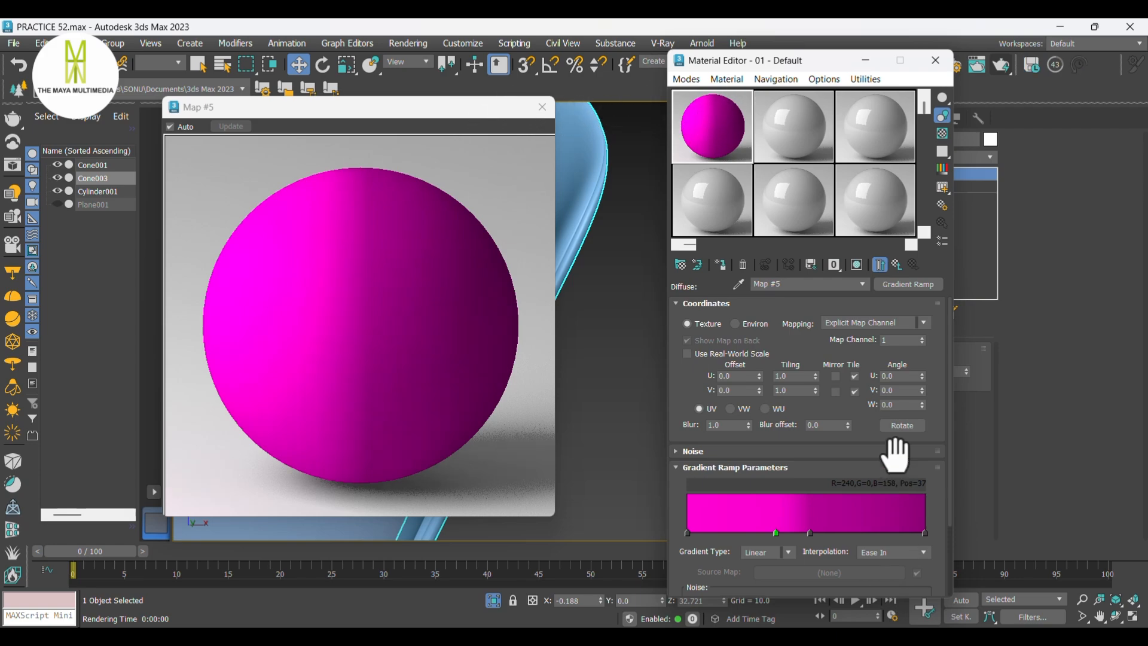
pyautogui.click(888, 553)
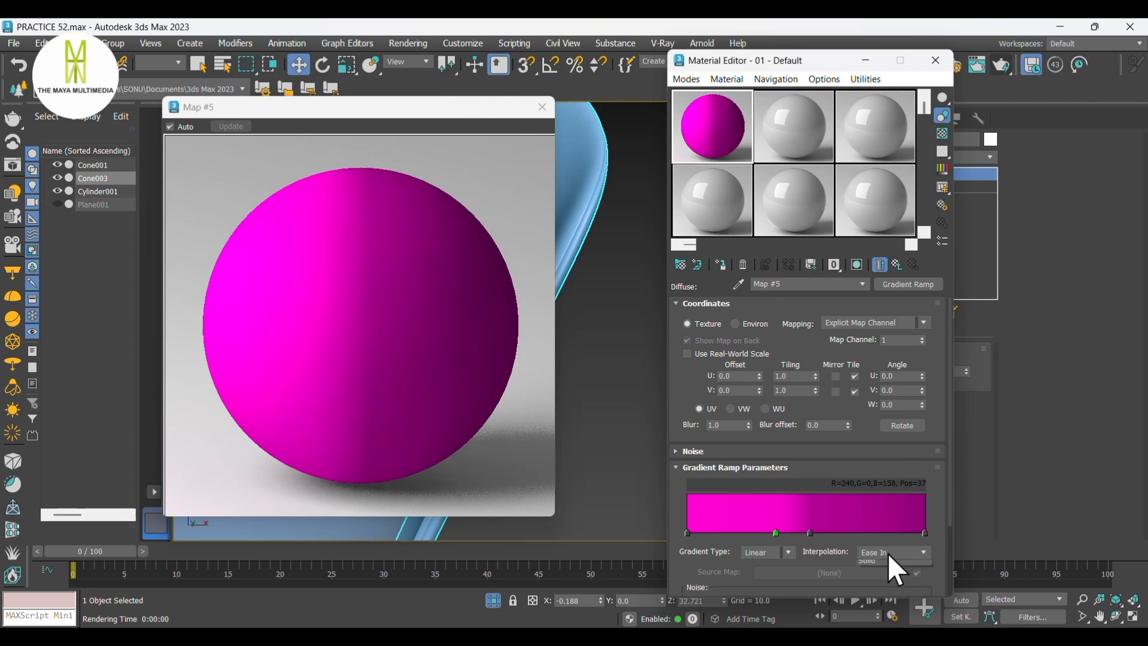
pyautogui.click(894, 591)
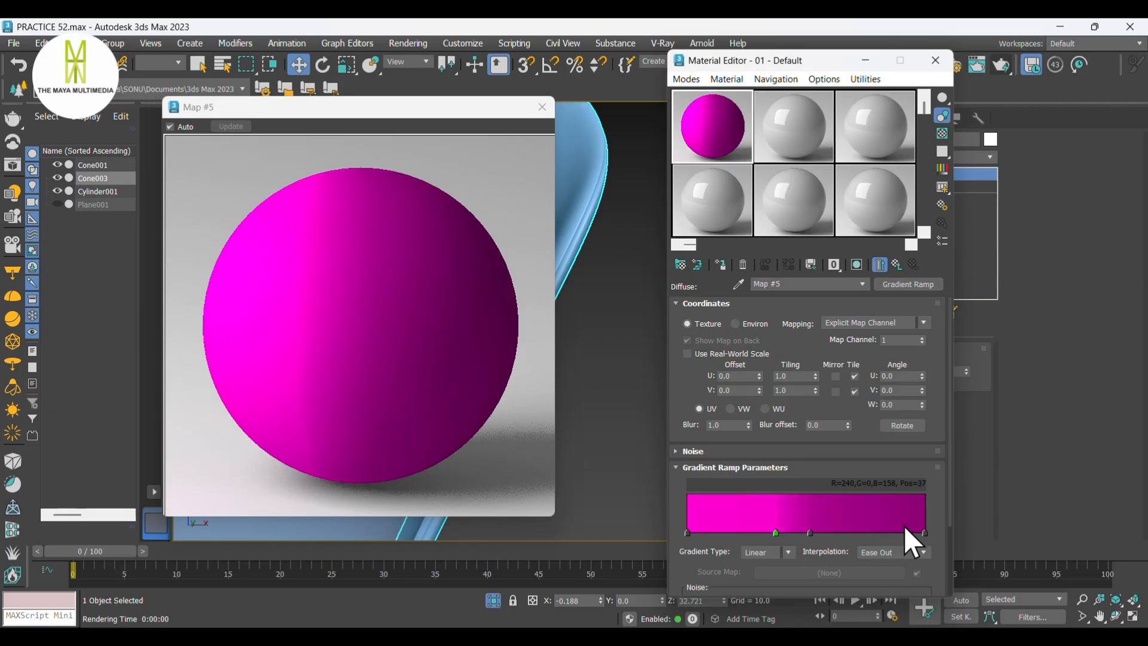
# Step: Remove all intermediate colour stops from the gradient ramp, including a trial stop placed at position 42, keeping only the start and end stops
pyautogui.moveTo(775, 532); pyautogui.dragTo(632, 501)
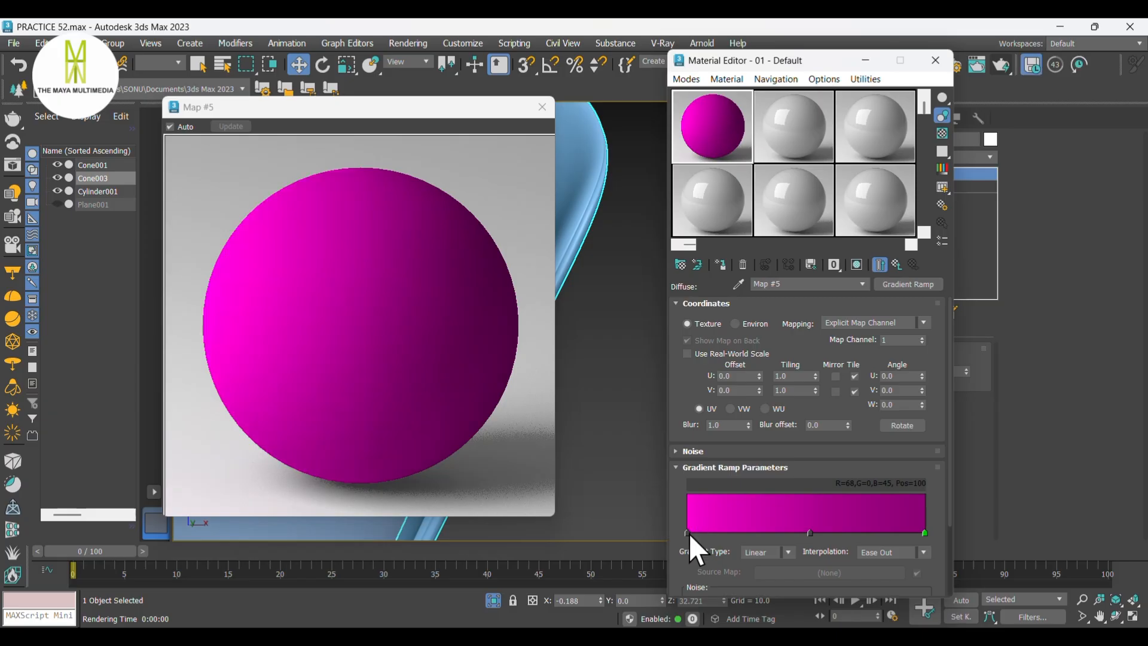
pyautogui.click(688, 533)
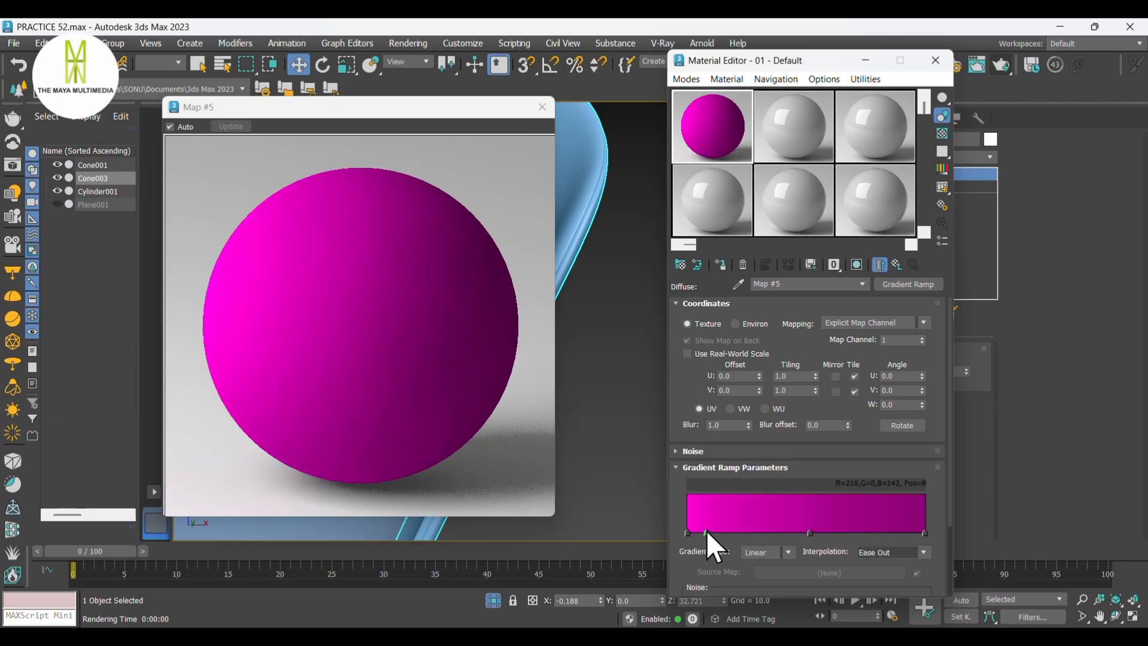
pyautogui.click(788, 533)
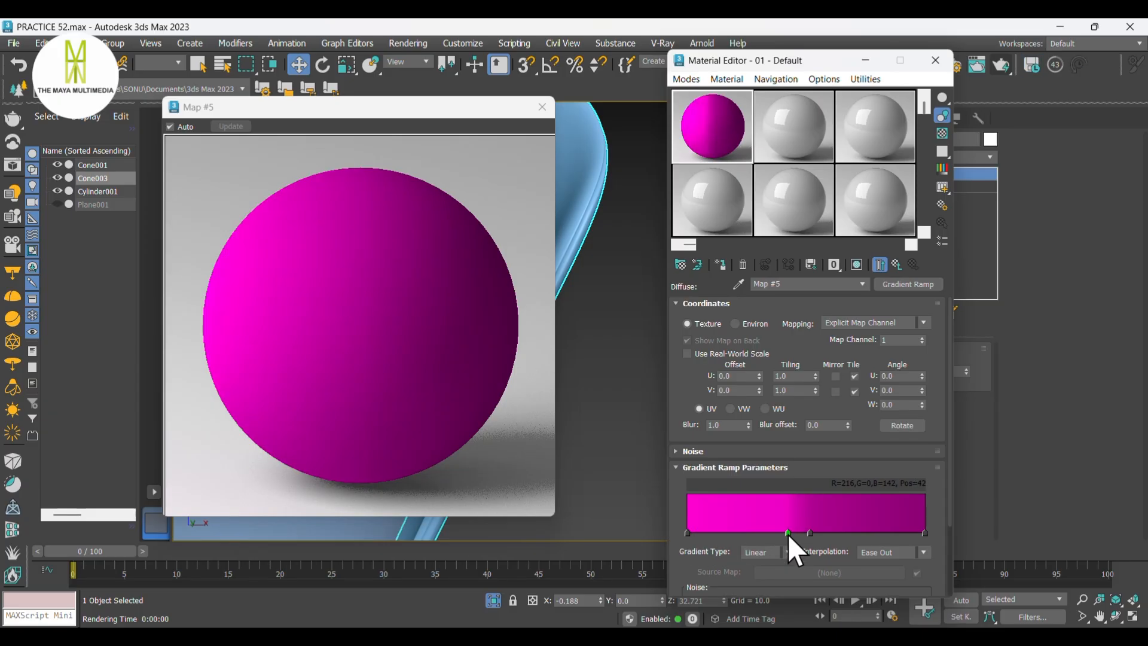
pyautogui.moveTo(787, 533); pyautogui.dragTo(636, 533)
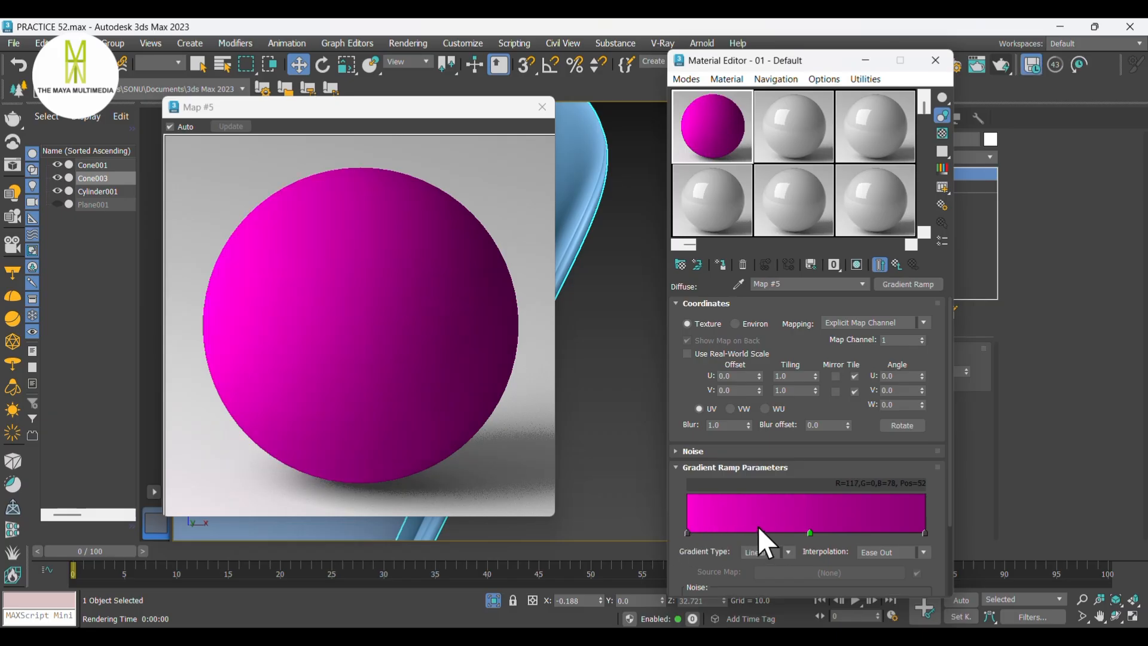
pyautogui.moveTo(813, 536); pyautogui.dragTo(1027, 543)
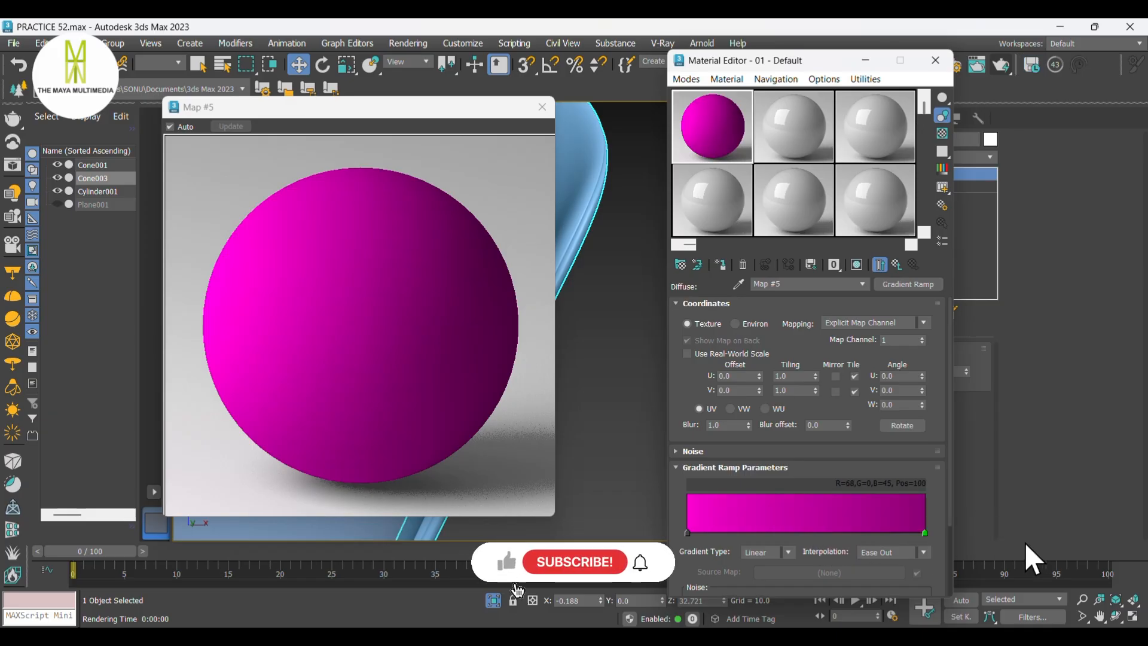
# Step: Darken the gradient's end stop at position 100 to RGB 58, 0, 38
pyautogui.doubleClick(924, 532)
pyautogui.click(785, 452)
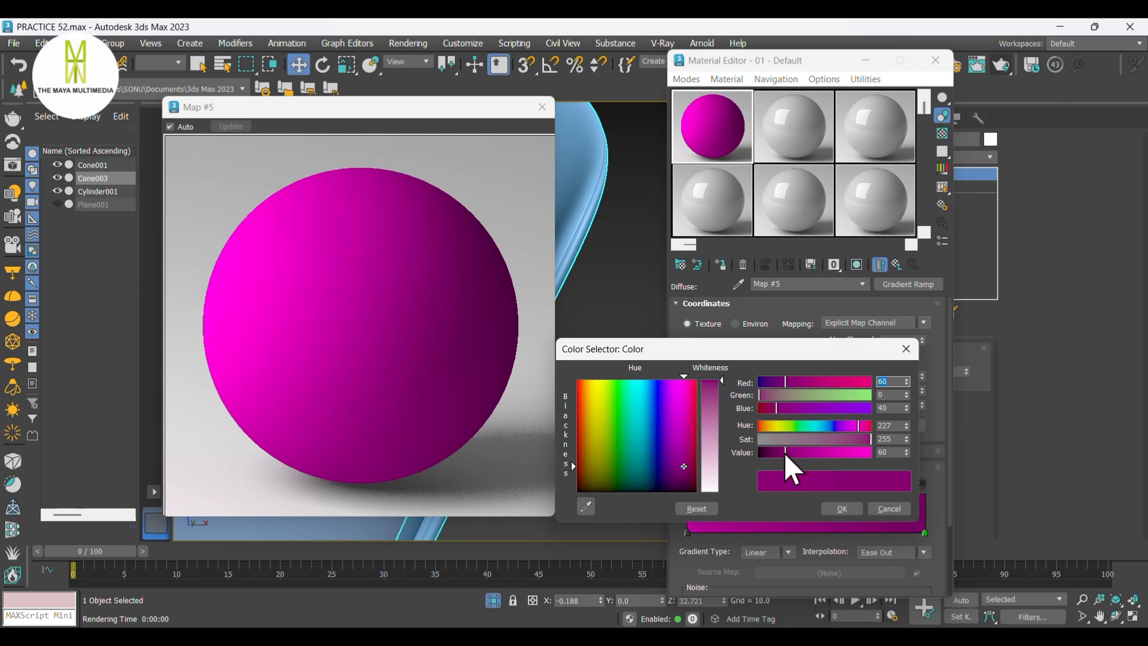
pyautogui.click(835, 506)
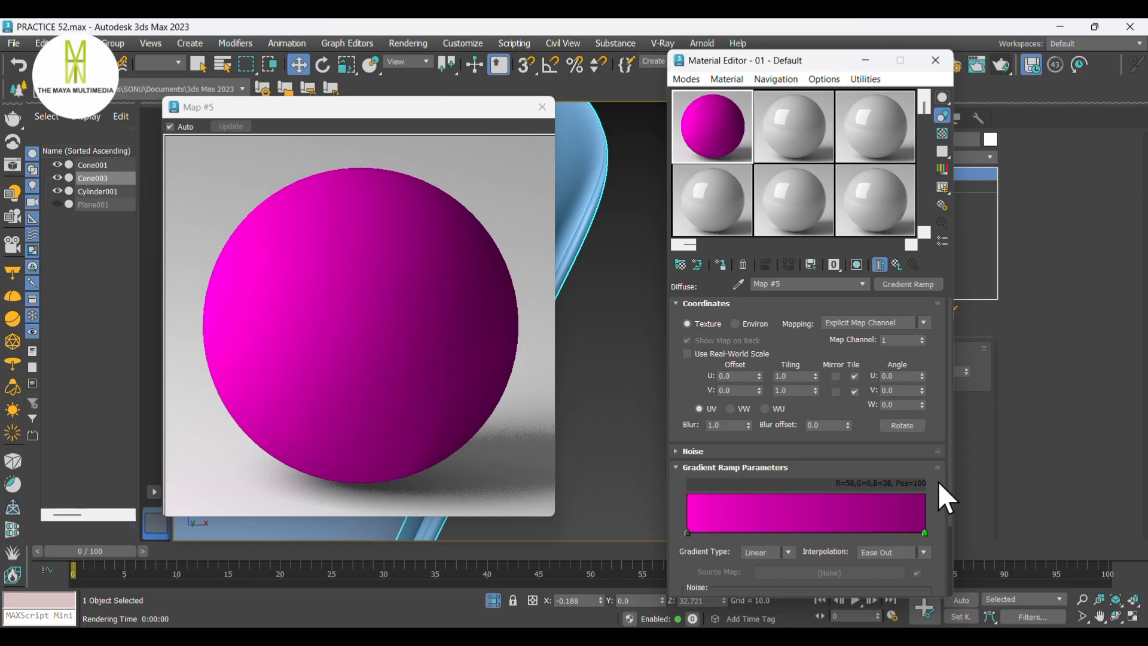
# Step: Return to the parent VRayMtl and set its reflection colour to pure white, RGB 255, 255, 255
pyautogui.click(896, 264)
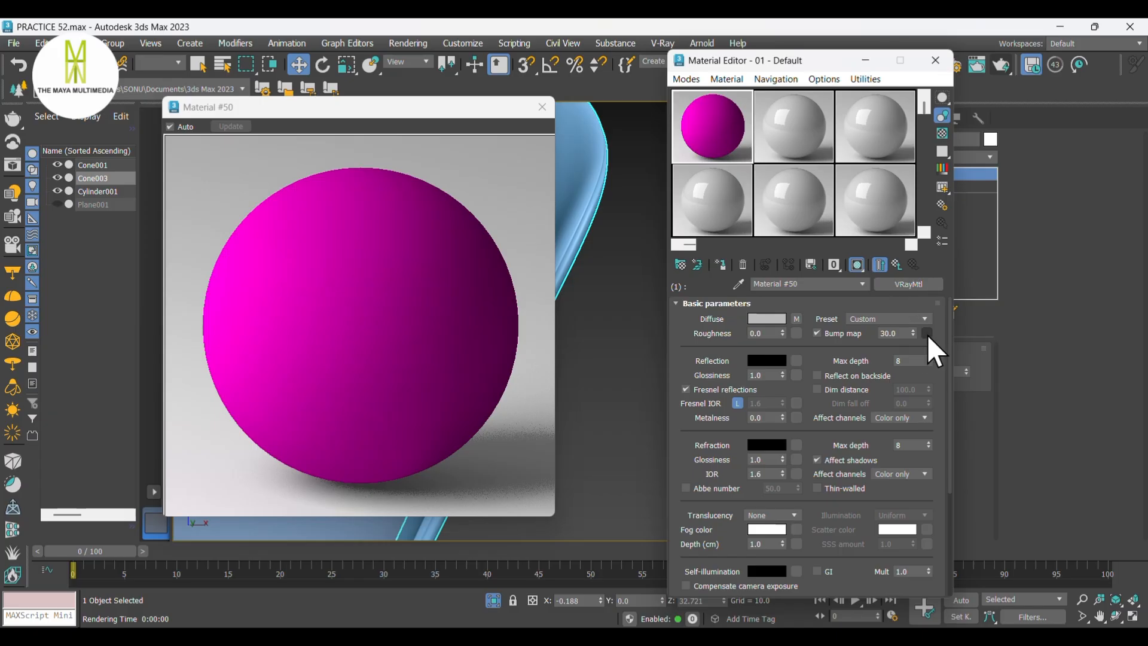
pyautogui.click(772, 360)
pyautogui.moveTo(559, 302); pyautogui.dragTo(560, 323)
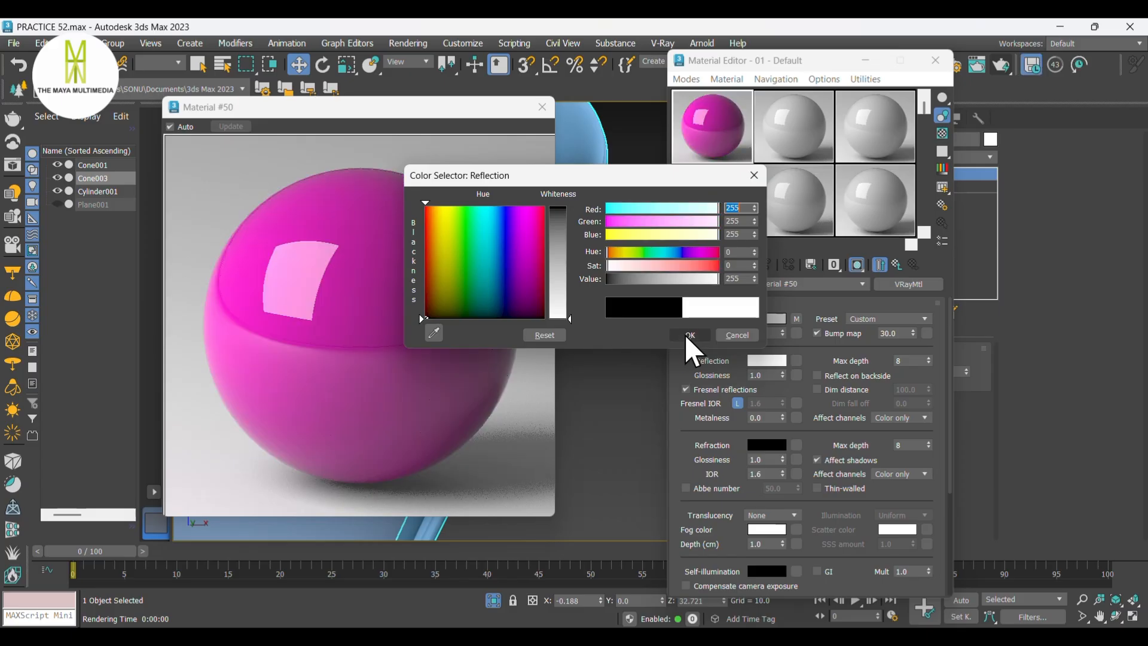
pyautogui.click(687, 336)
# Step: Set the reflection glossiness to 0.4 and unlock the Fresnel IOR
pyautogui.doubleClick(768, 375)
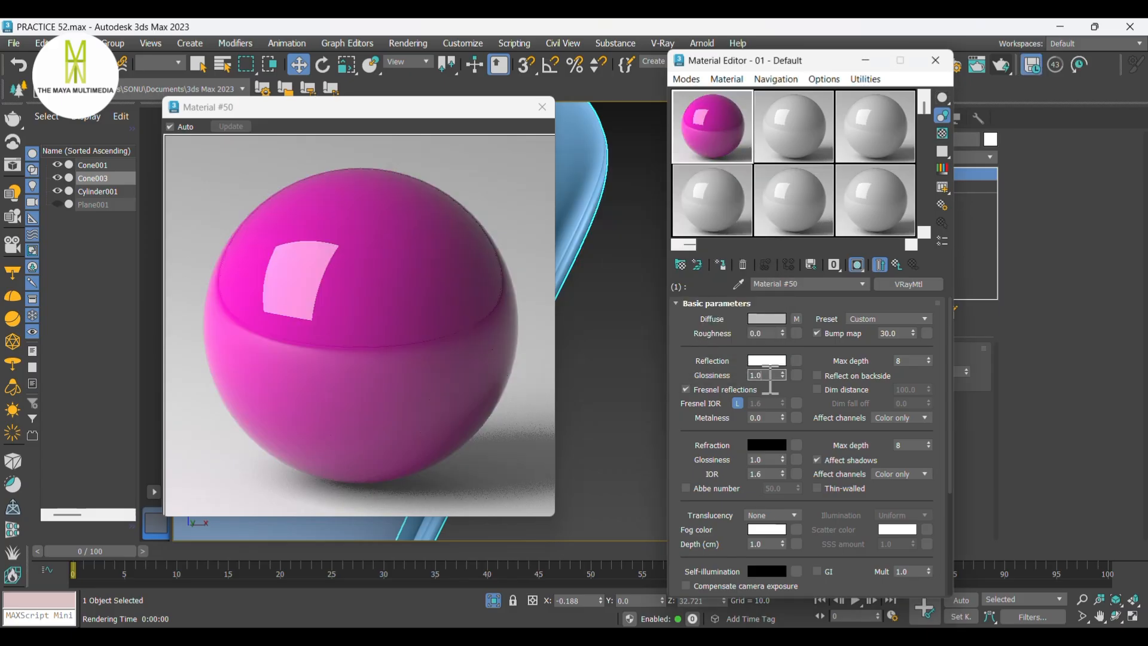
pyautogui.write('0.4')
pyautogui.press('Return')
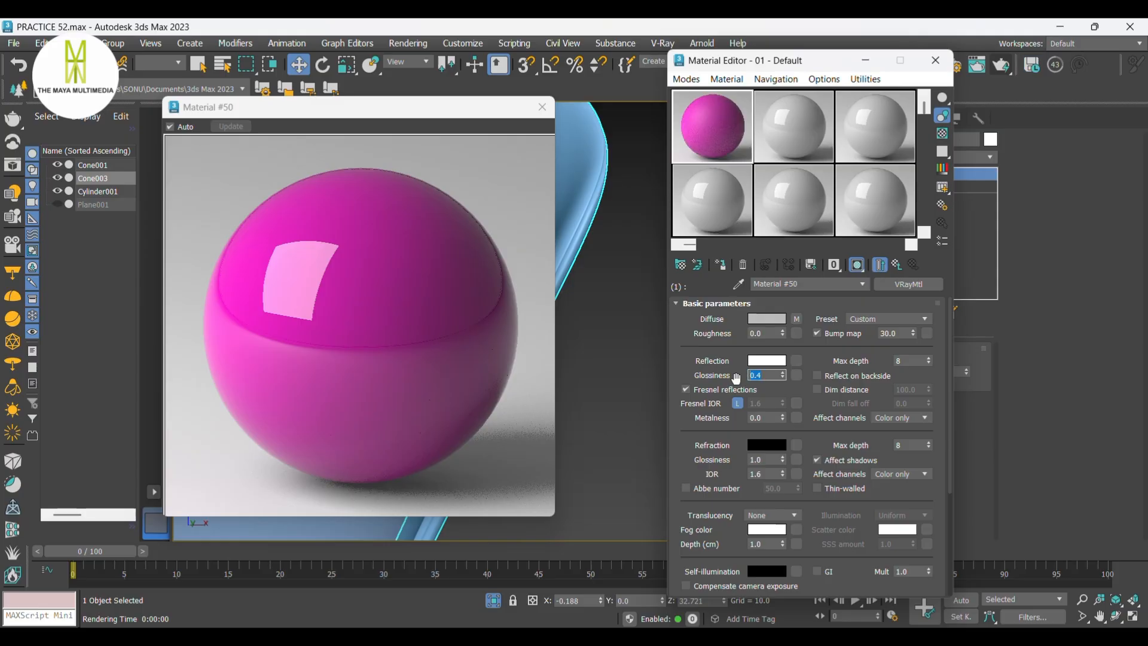
pyautogui.click(737, 403)
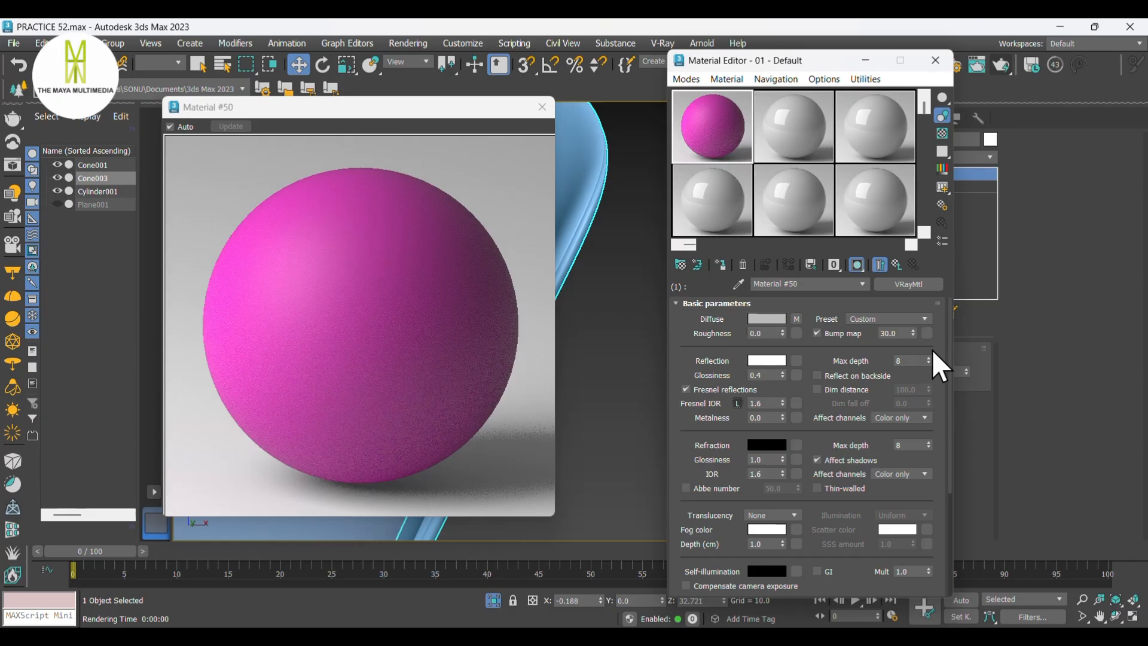
# Step: Assign a Noise map from the General maps to the material's bump slot
pyautogui.click(926, 333)
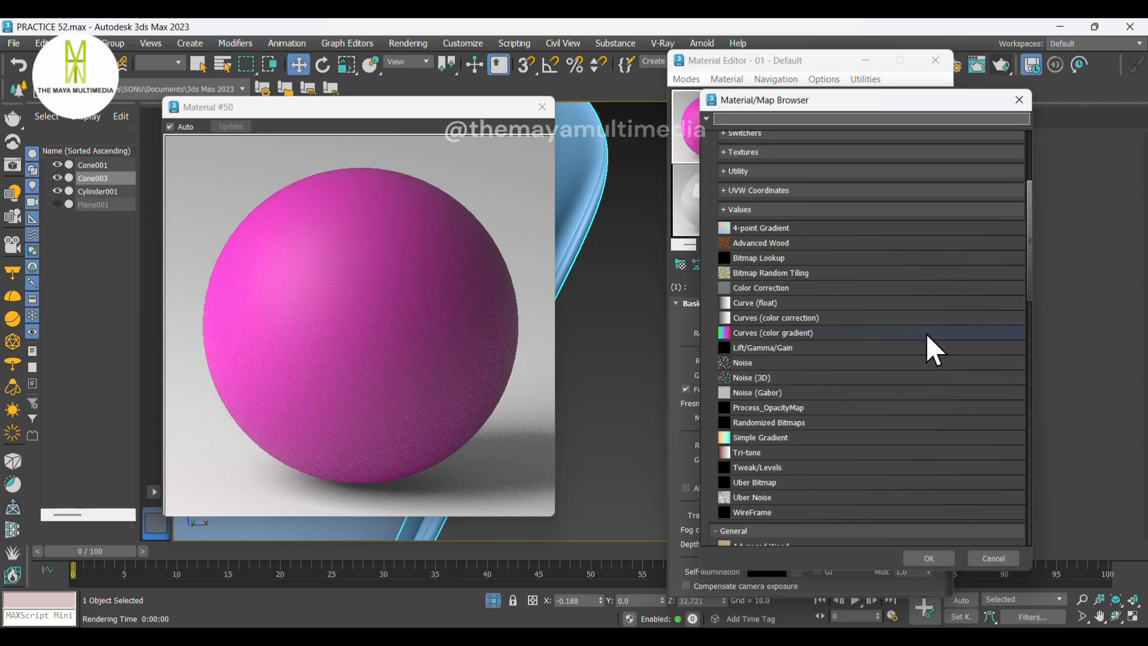
pyautogui.scroll(-8, 812, 406)
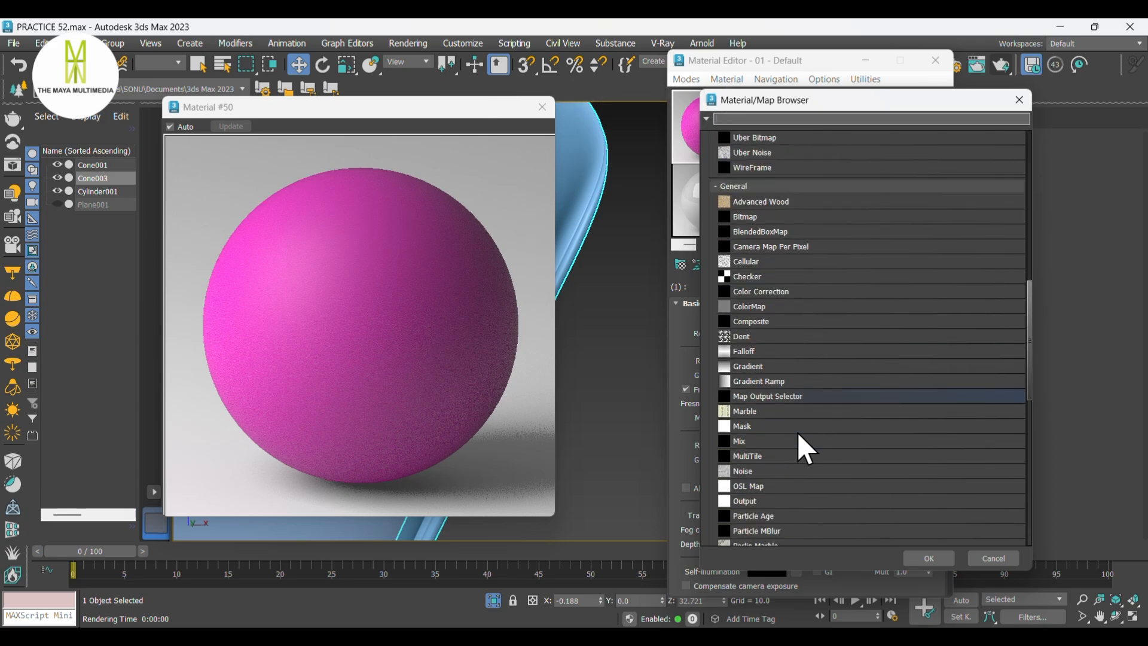
pyautogui.scroll(-1, 799, 437)
pyautogui.click(786, 426)
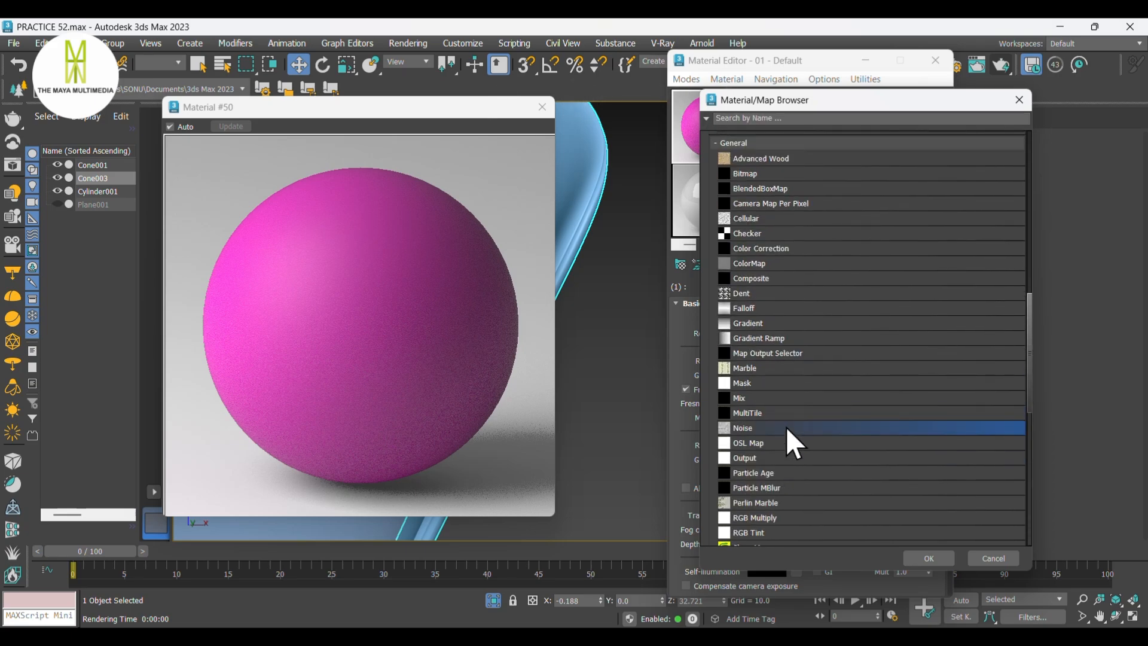
pyautogui.click(921, 558)
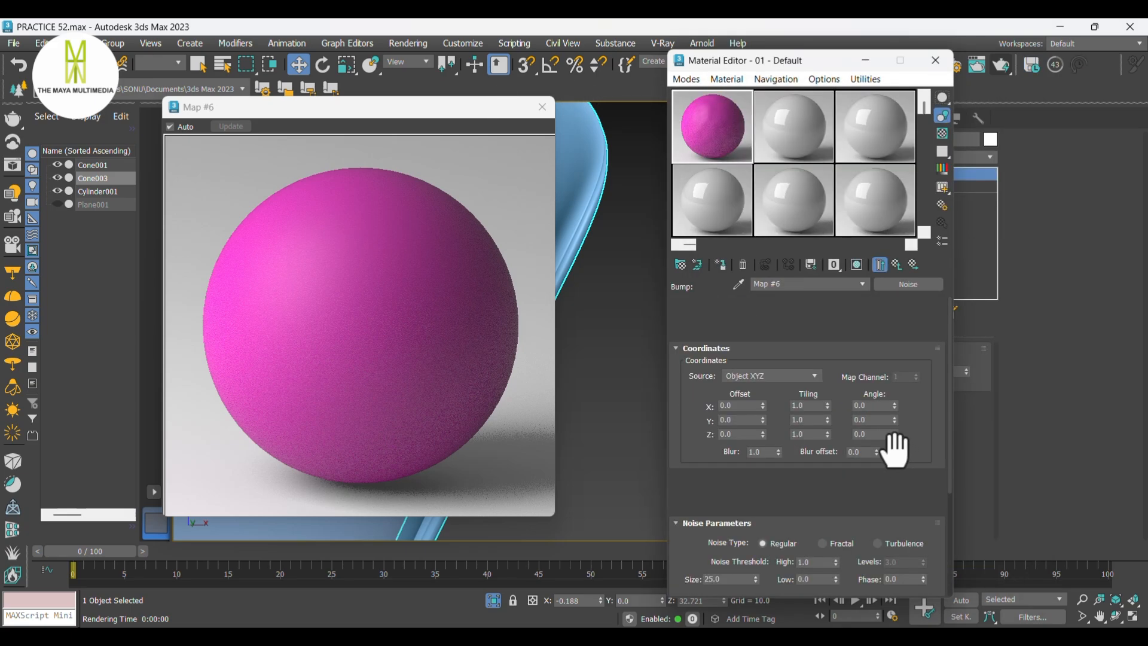
# Step: Set the Noise map's size to 5.0 and its X, Y and Z tiling to 5.0 each
pyautogui.scroll(-2, 890, 424)
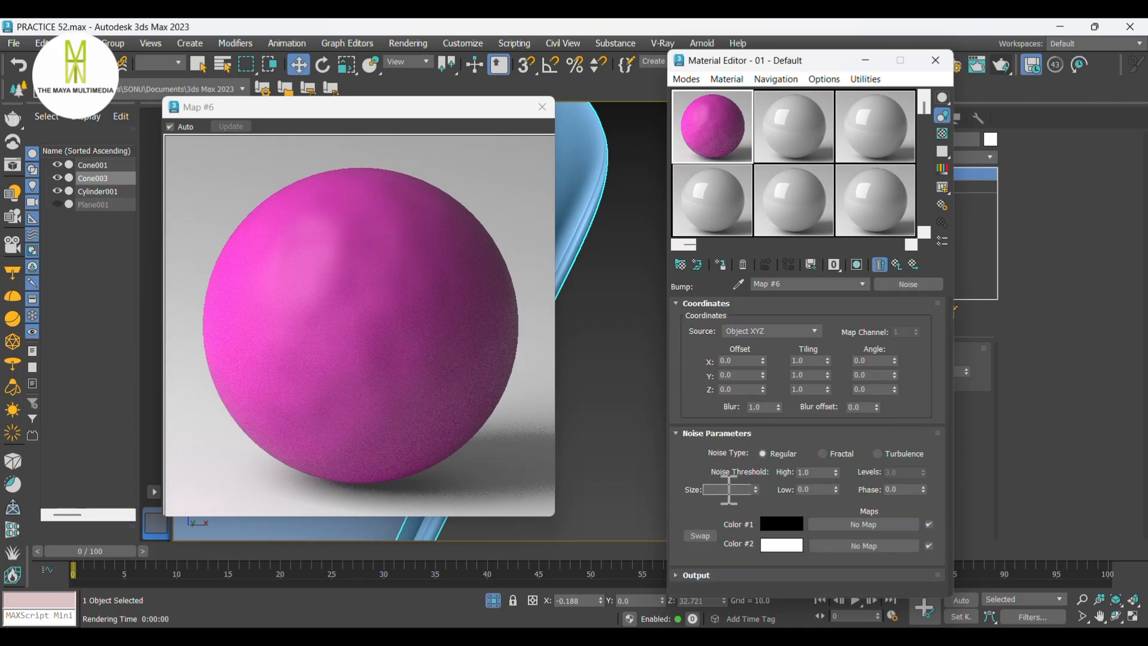
pyautogui.moveTo(729, 489); pyautogui.dragTo(681, 490)
pyautogui.press('Return')
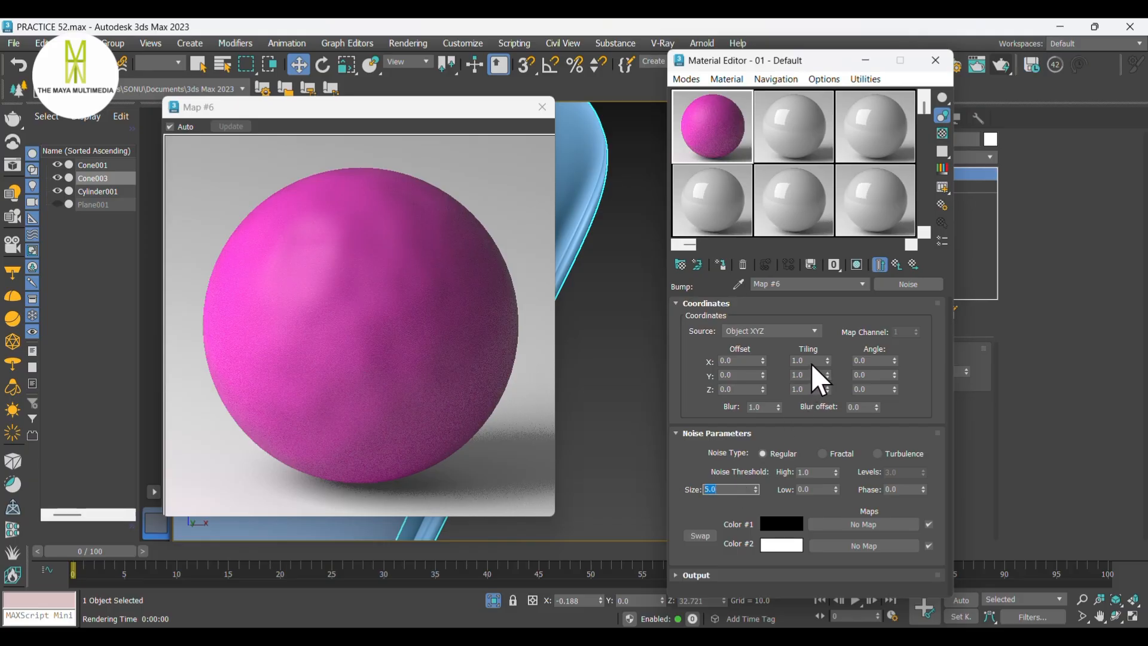
pyautogui.moveTo(814, 365); pyautogui.dragTo(797, 364)
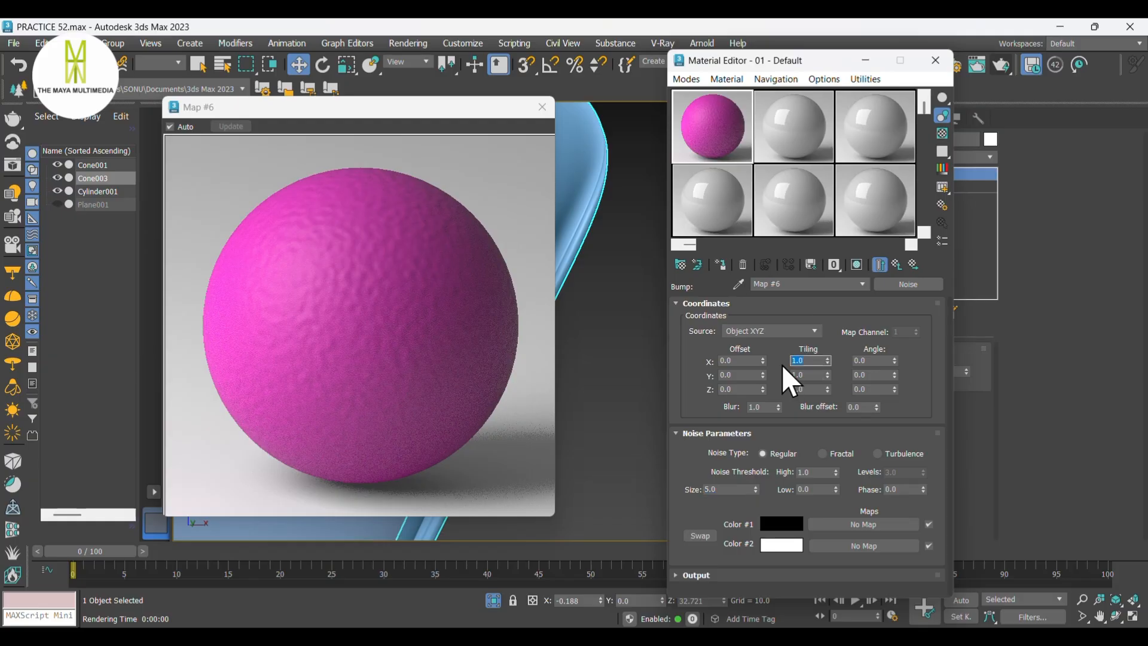
pyautogui.write('5')
pyautogui.press('Tab')
pyautogui.write('5')
pyautogui.press('Tab')
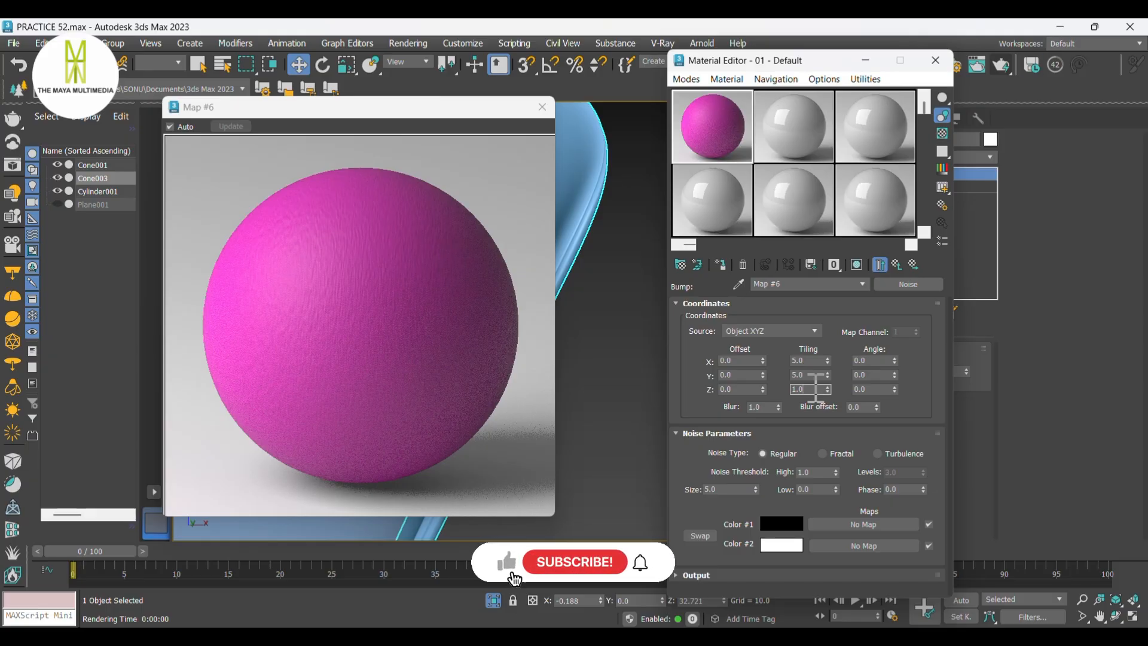
pyautogui.write('5')
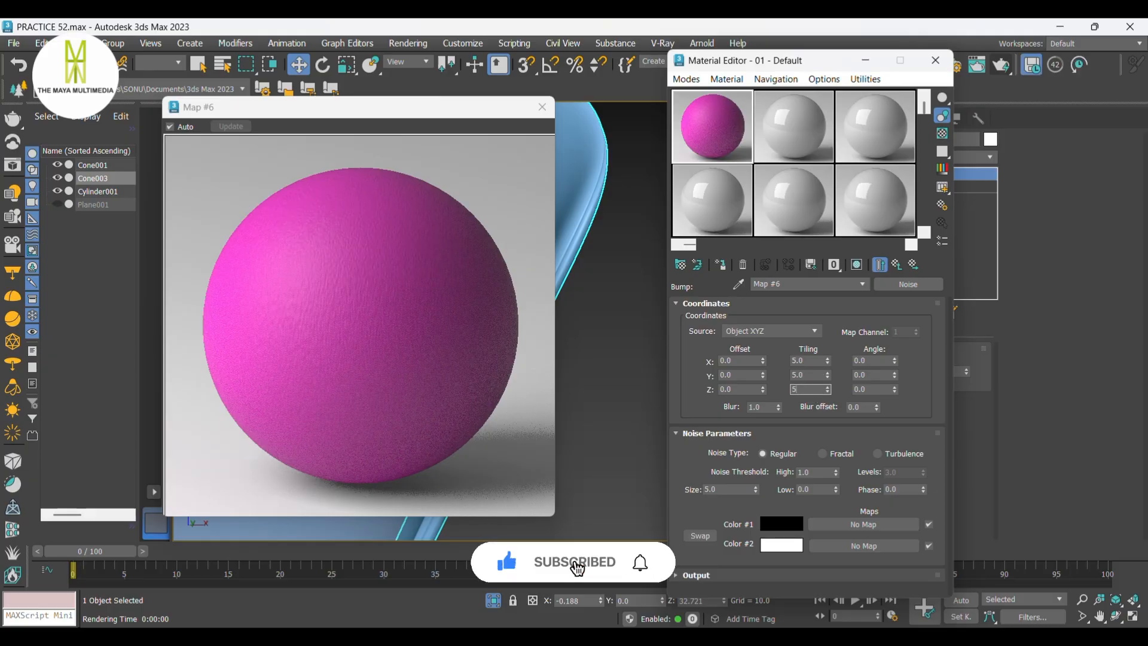
pyautogui.press('Return')
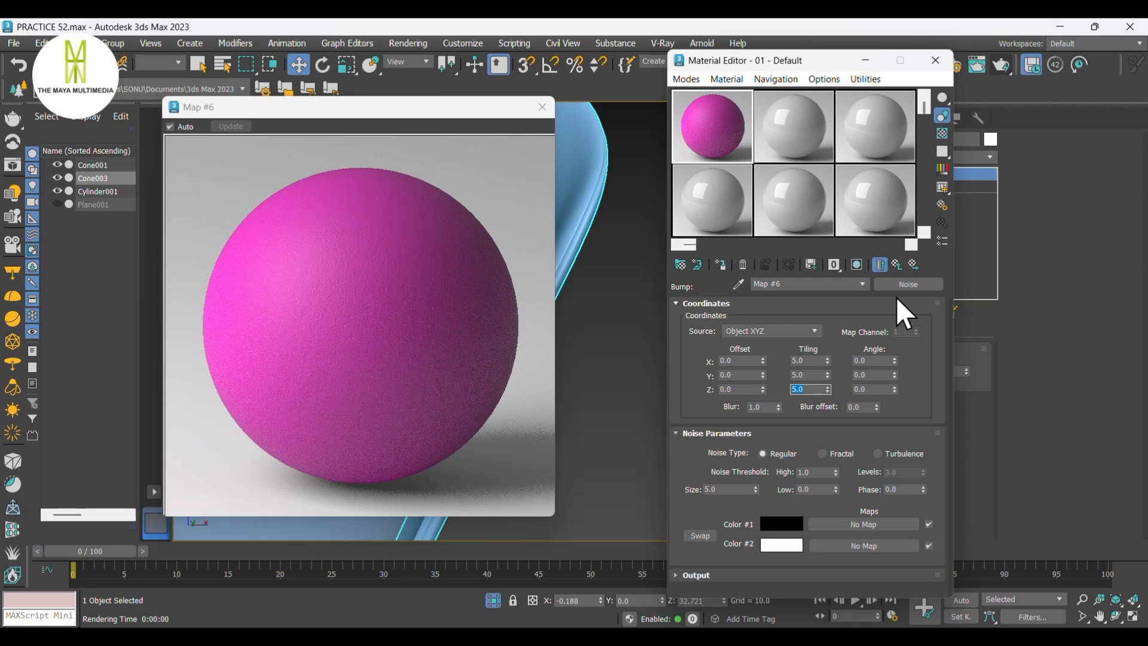
# Step: Return to the parent VRayMtl and set the bump map amount to 5.0
pyautogui.click(897, 265)
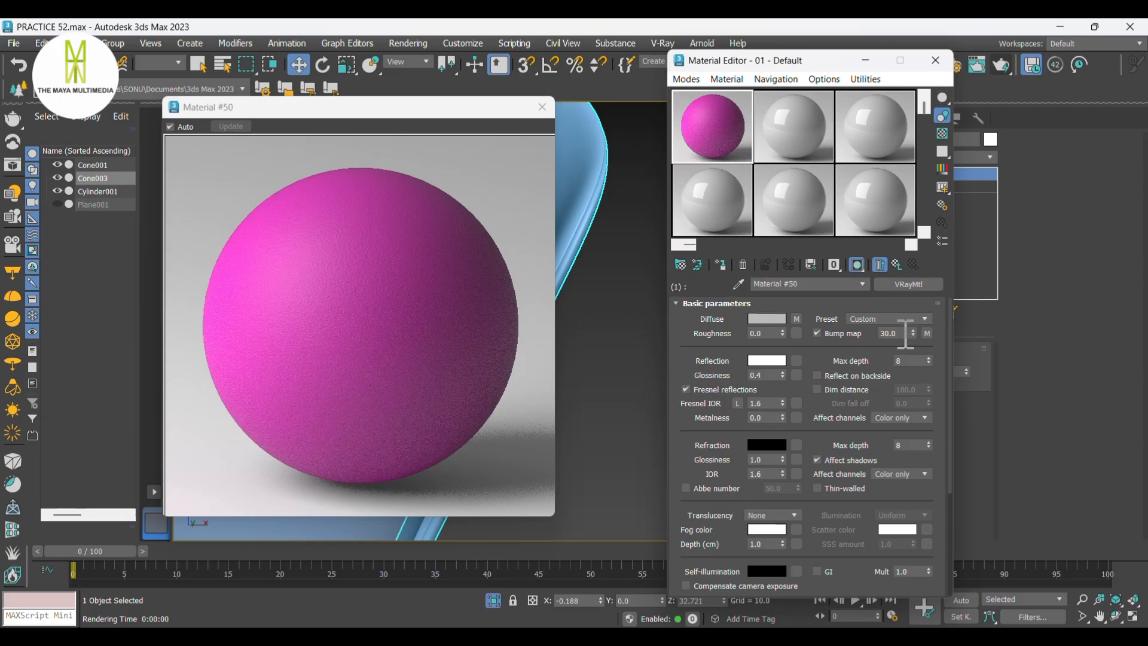
pyautogui.moveTo(905, 333); pyautogui.dragTo(864, 334)
pyautogui.write('1')
pyautogui.press('Return')
pyautogui.press('Return')
# Step: Set the sheen colour by sampling pink from the enlarged material preview and raising its value to 255, giving RGB 255, 39, 181
pyautogui.scroll(-3, 794, 480)
pyautogui.scroll(-2, 795, 487)
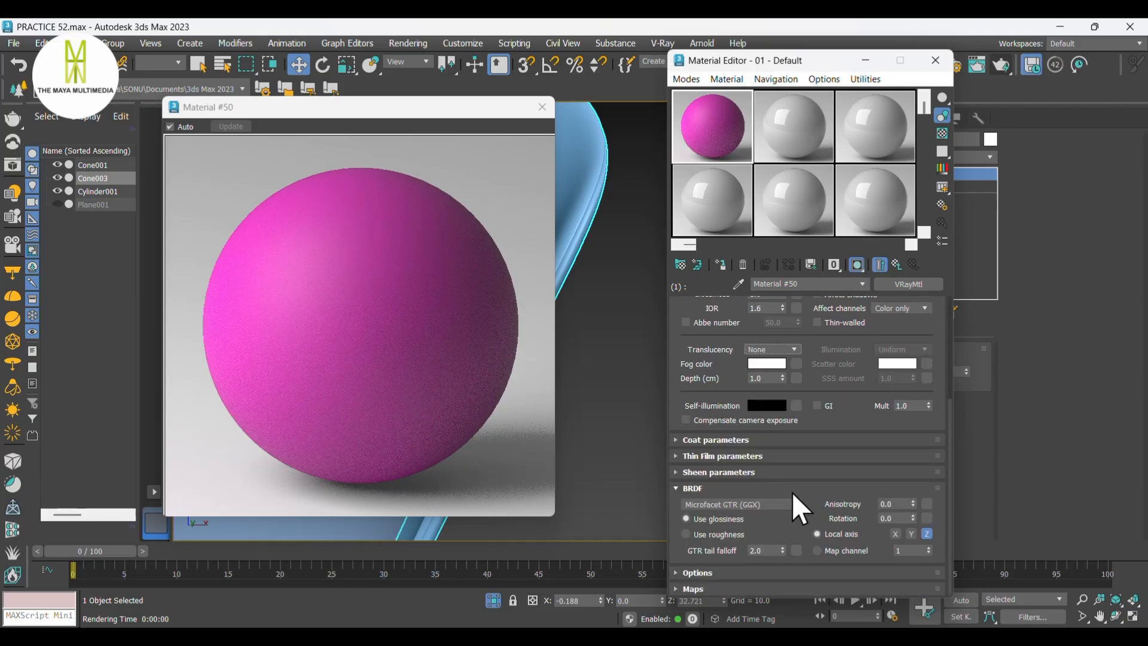
pyautogui.scroll(2, 792, 492)
pyautogui.scroll(-2, 798, 493)
pyautogui.scroll(4, 798, 493)
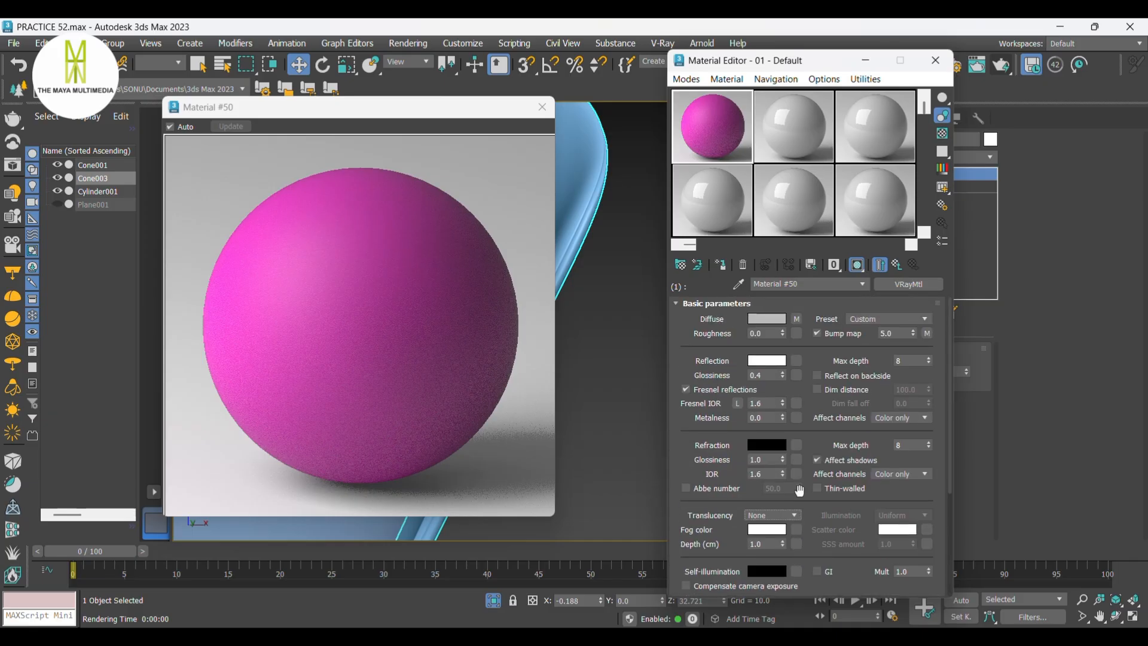
pyautogui.scroll(-4, 800, 492)
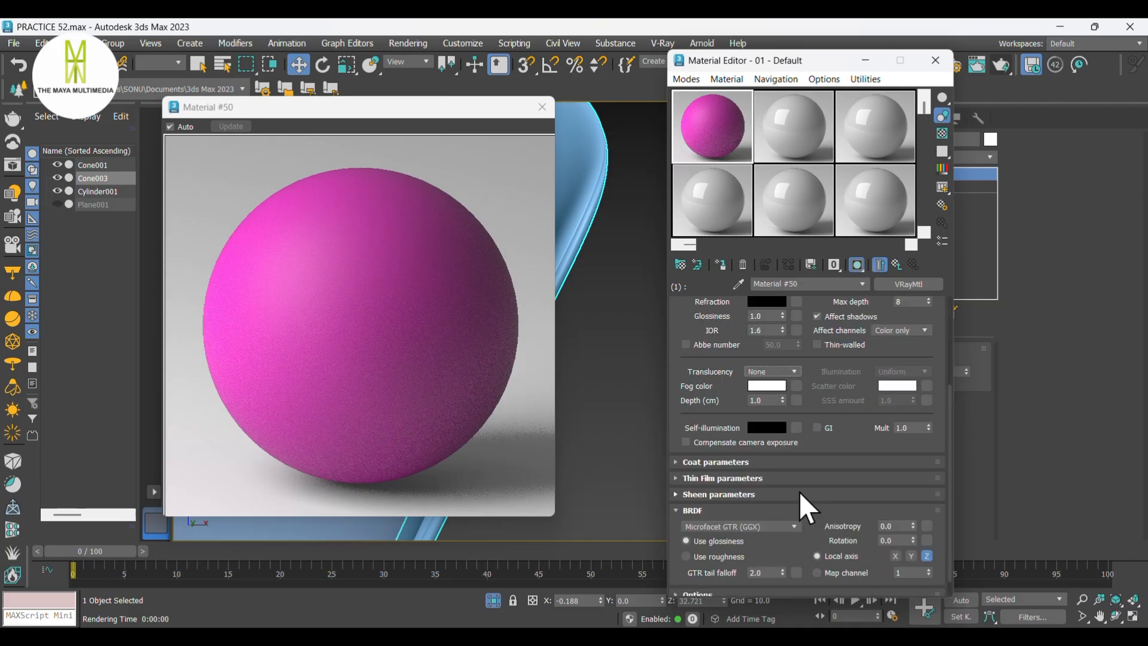
pyautogui.click(676, 494)
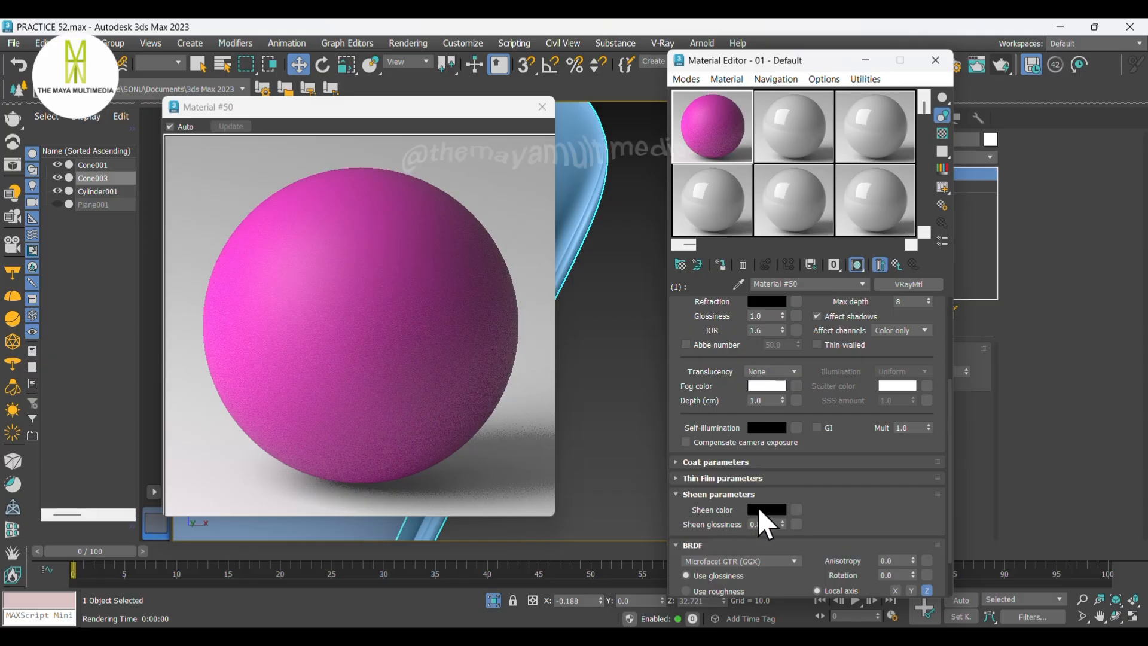
pyautogui.click(760, 509)
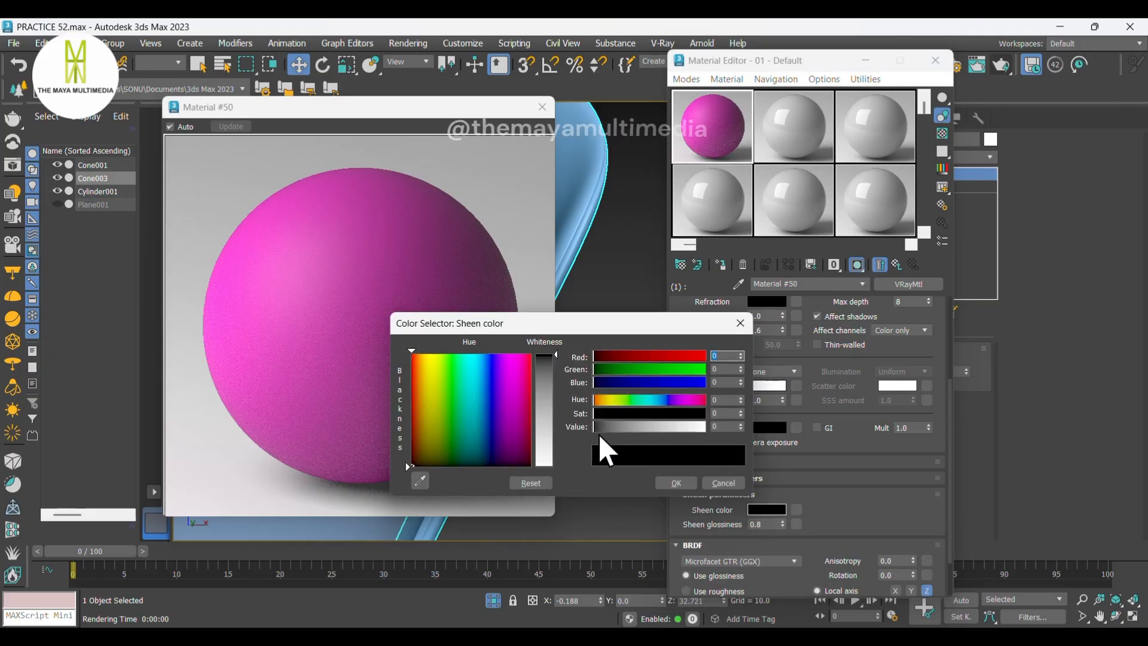
pyautogui.click(421, 481)
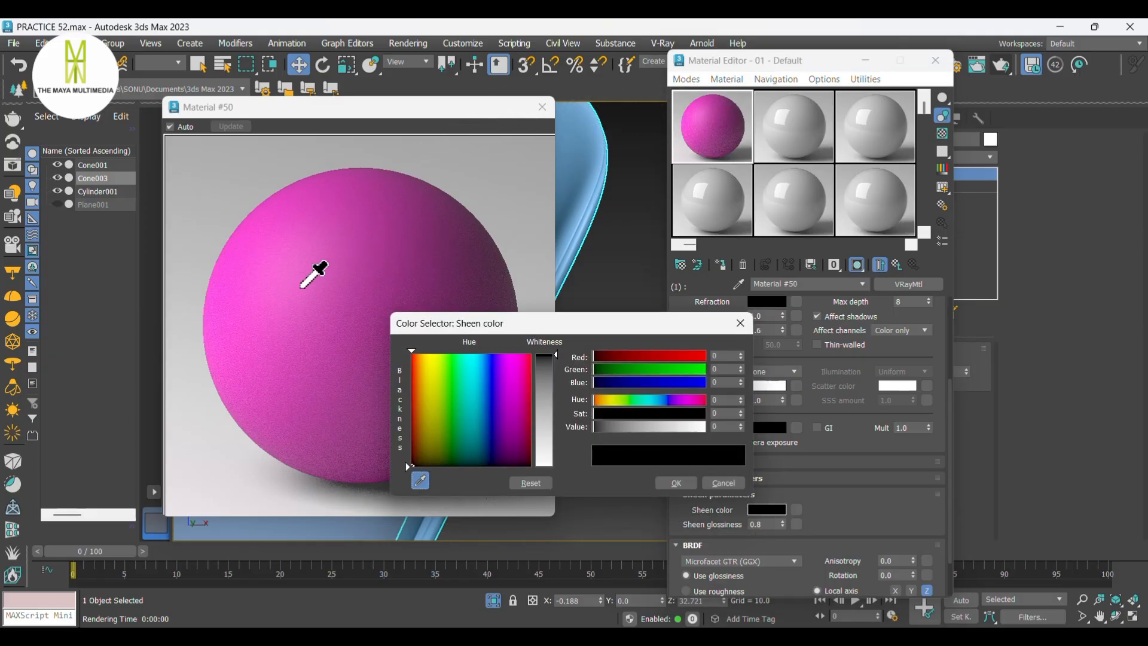
pyautogui.click(296, 290)
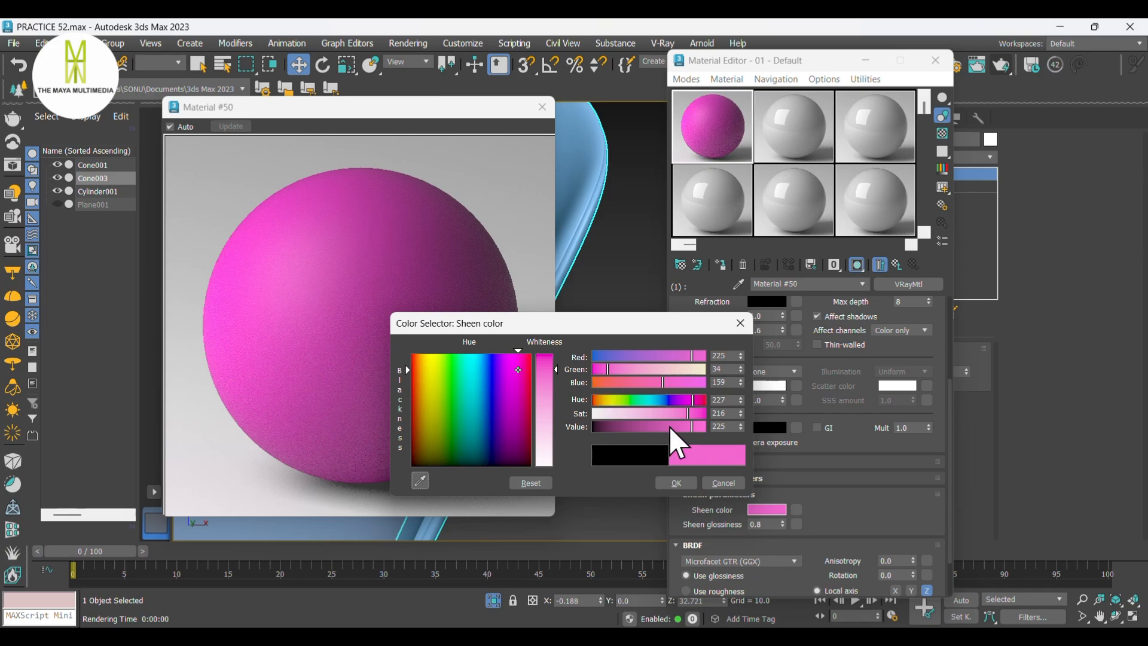
pyautogui.moveTo(698, 425); pyautogui.dragTo(714, 425)
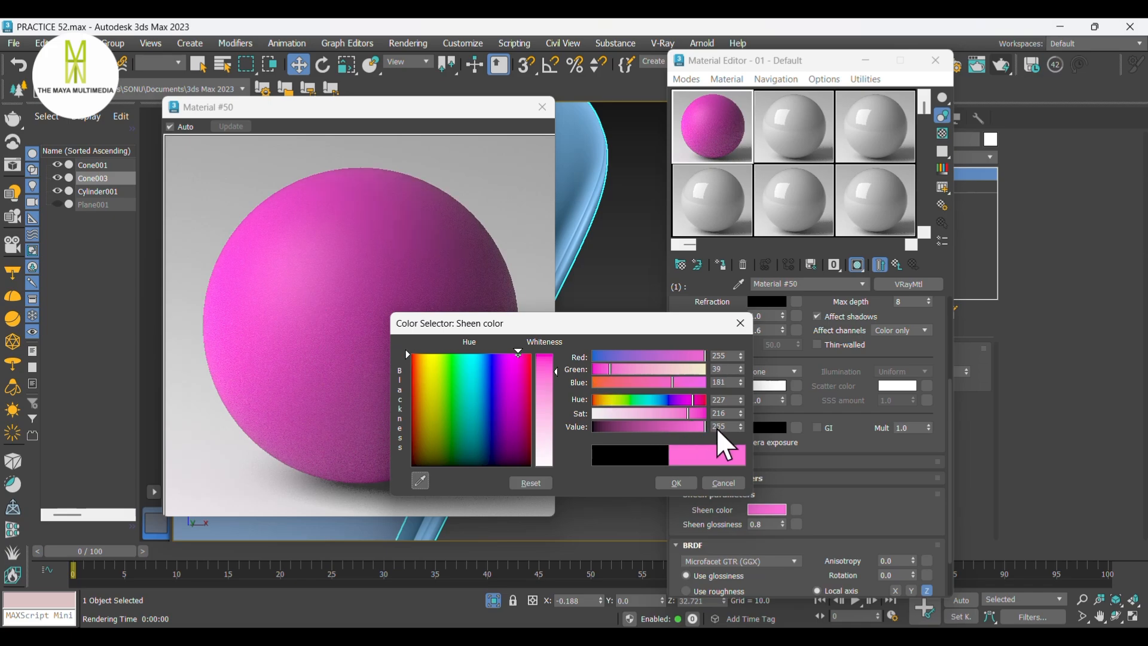
pyautogui.click(677, 483)
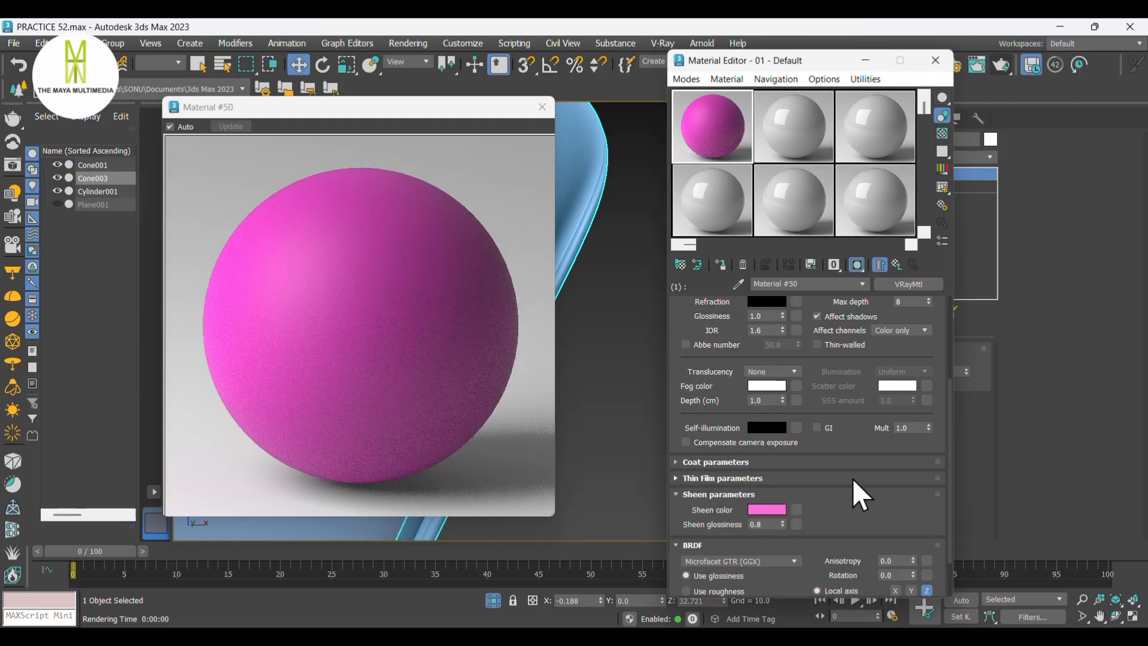
# Step: Close the enlarged preview, assign the material to the selected backrest Cone003, and select the seat Cone001
pyautogui.scroll(5, 853, 480)
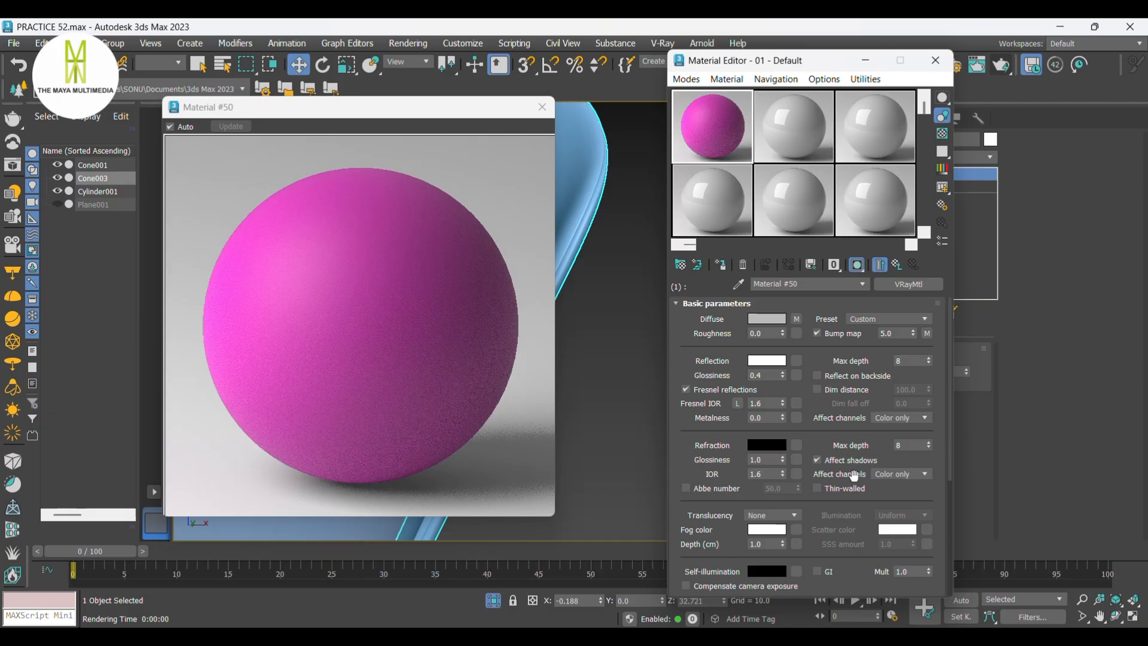
pyautogui.click(545, 108)
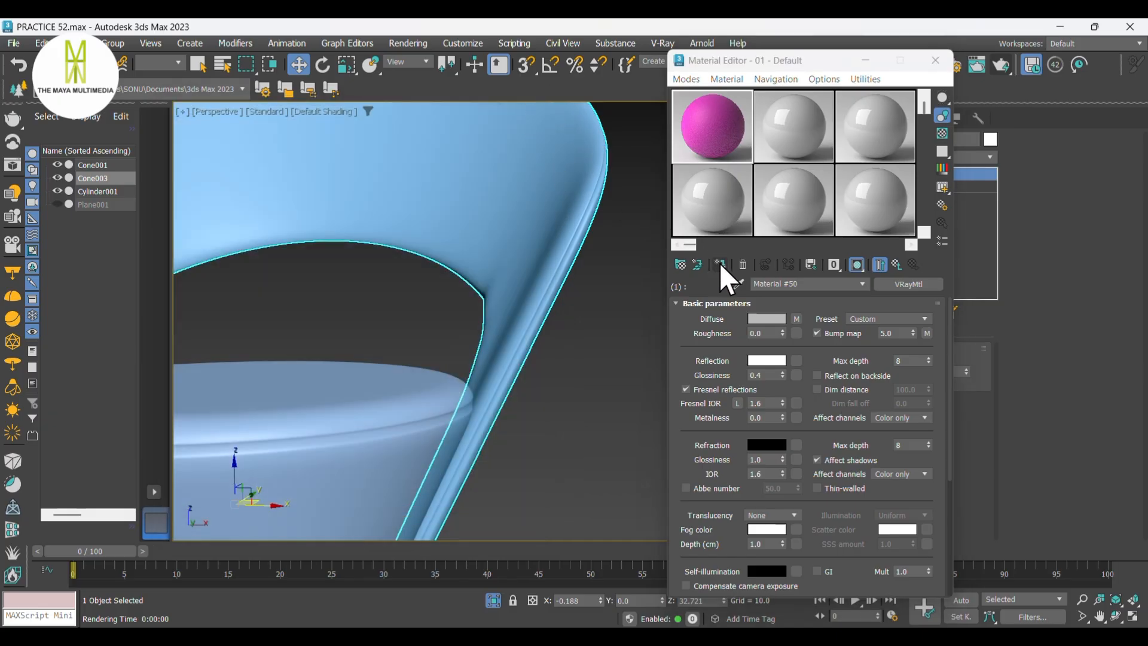
pyautogui.click(720, 264)
pyautogui.click(418, 409)
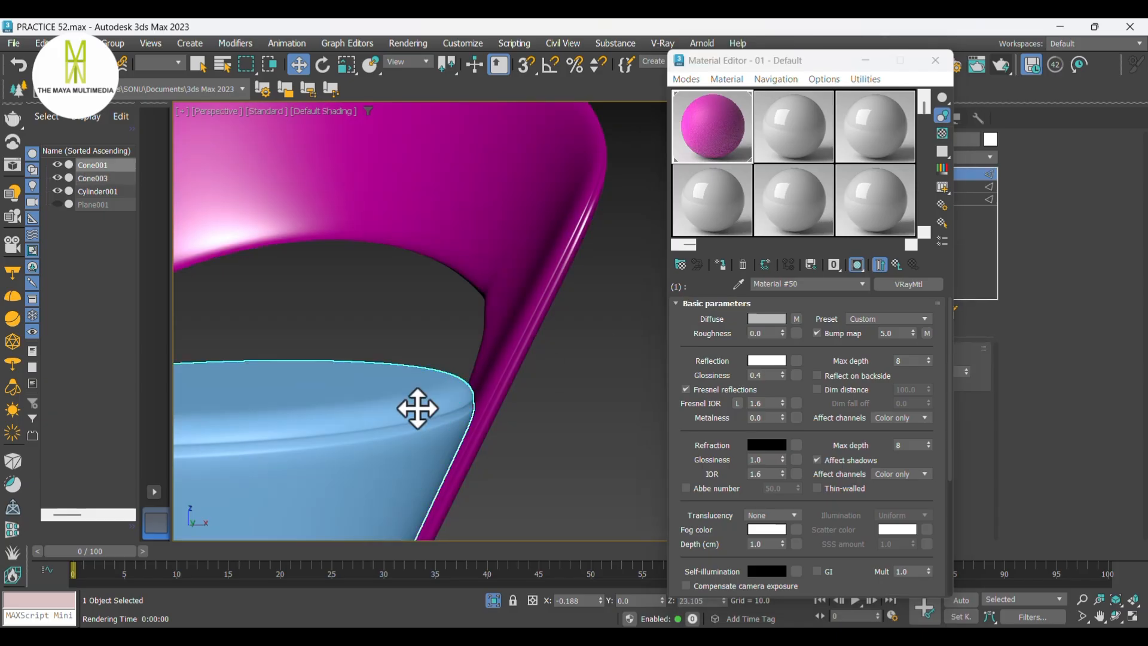
# Step: Assign the magenta-to-purple material to the selected seat Cone001 and check the whole chair
pyautogui.click(721, 265)
pyautogui.scroll(-5, 538, 313)
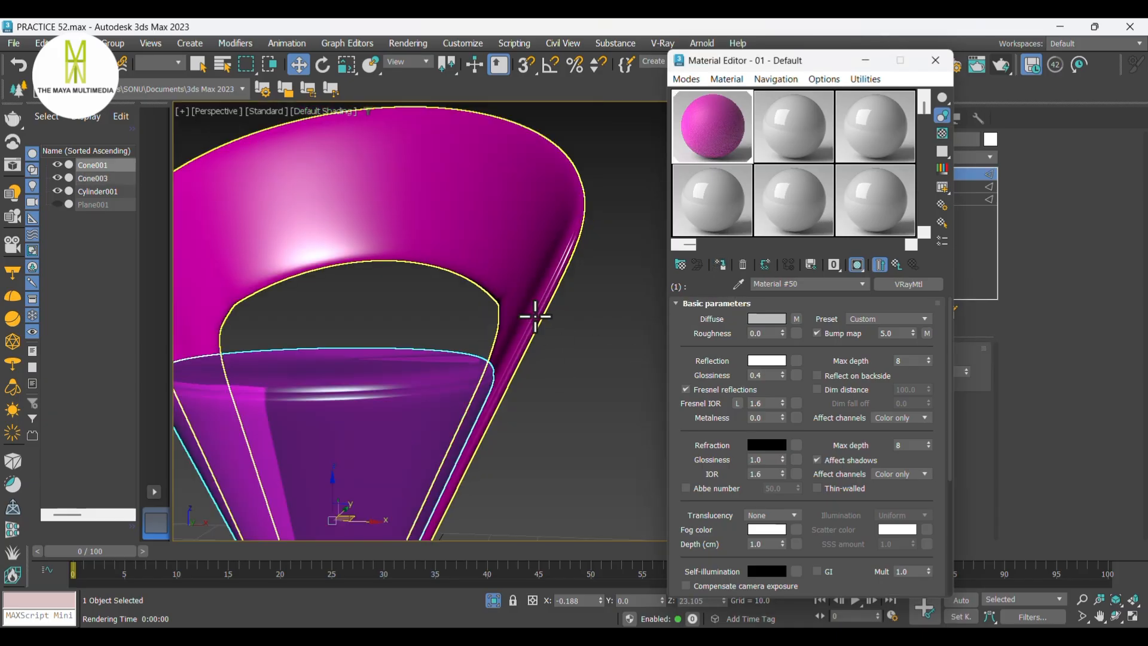
pyautogui.keyDown('alt'); pyautogui.moveTo(530, 353); pyautogui.dragTo(813, 281, button='middle'); pyautogui.keyUp('alt')
pyautogui.scroll(3, 563, 336)
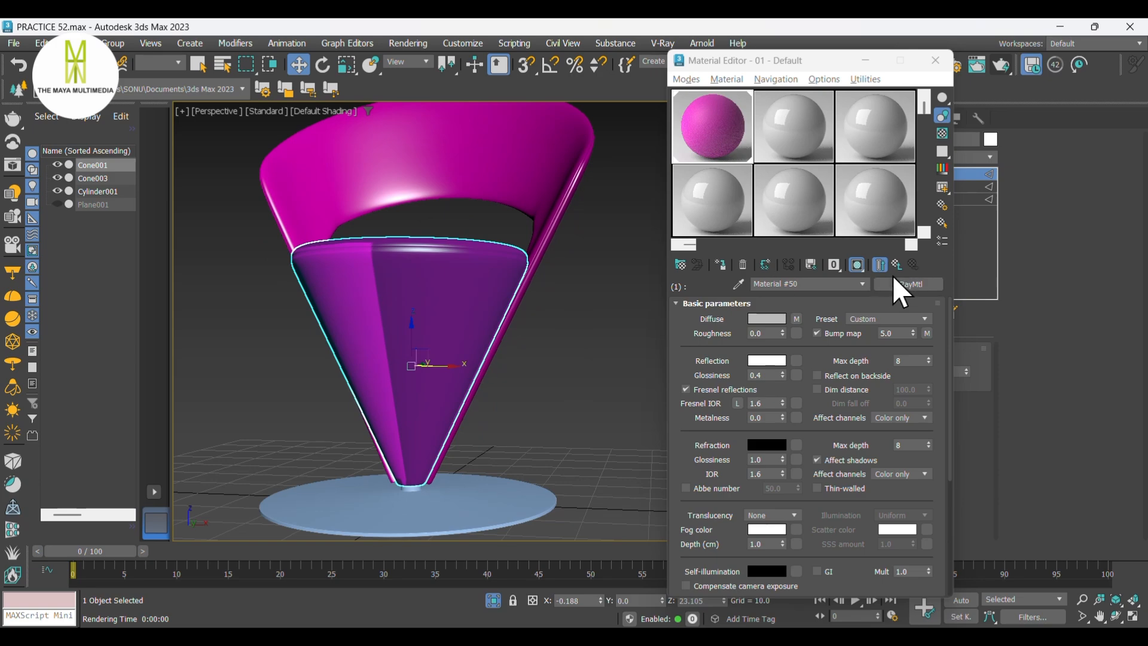
# Step: Return to the parent Multi/Sub-Object material and load a VRayMtl into sub-material slot 2
pyautogui.click(908, 283)
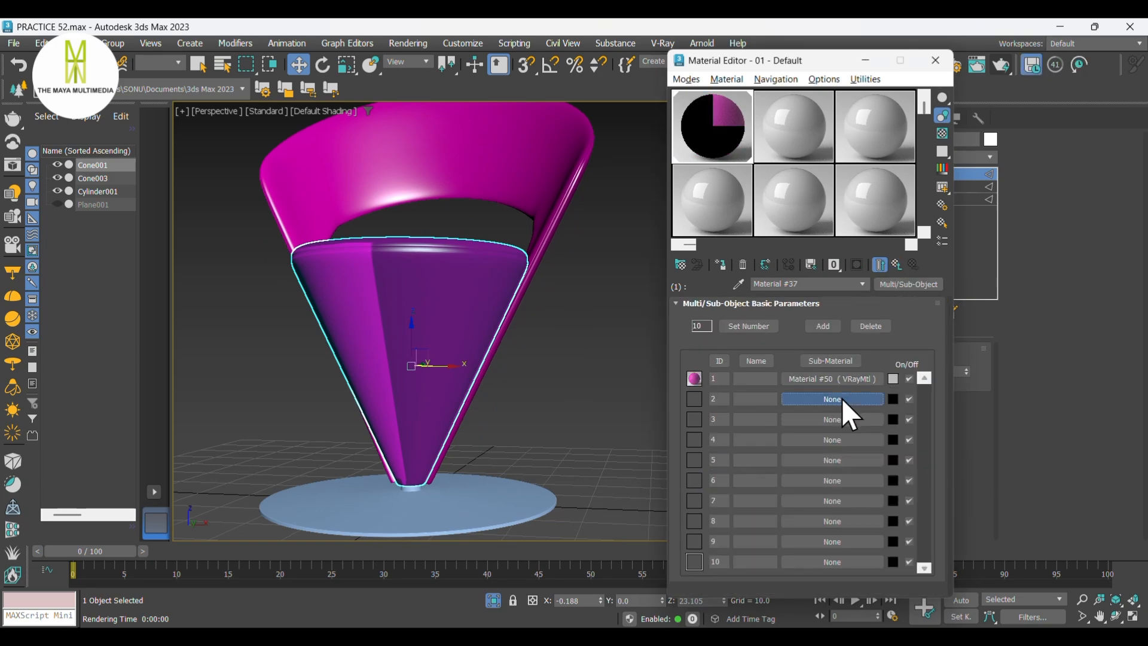
pyautogui.click(833, 398)
pyautogui.click(762, 196)
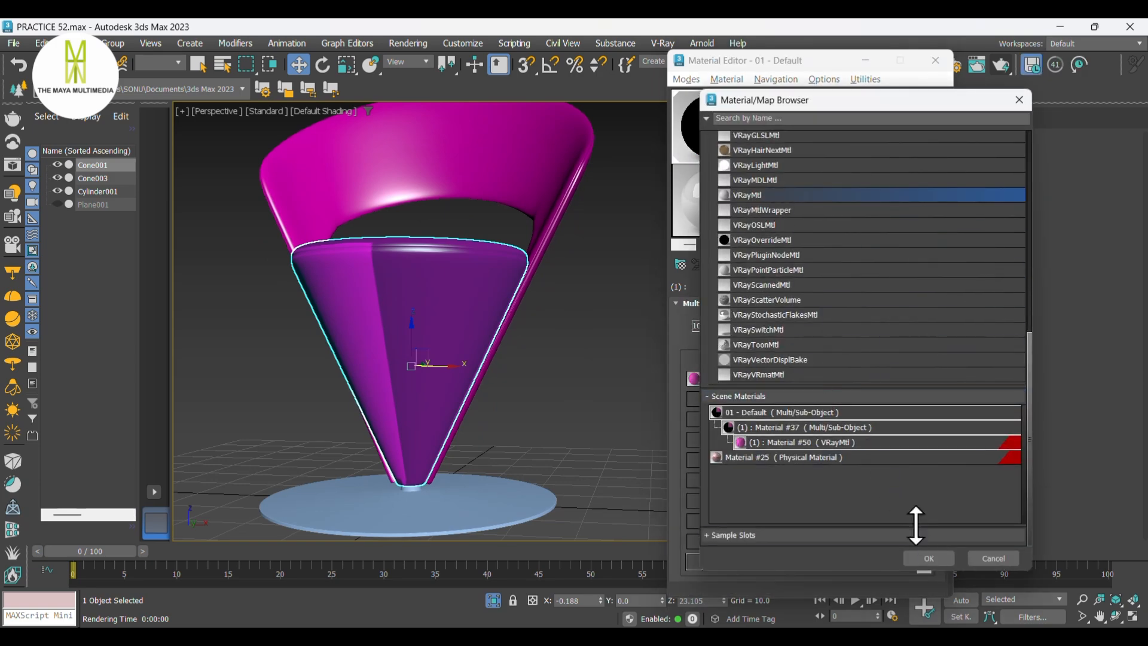
pyautogui.click(925, 557)
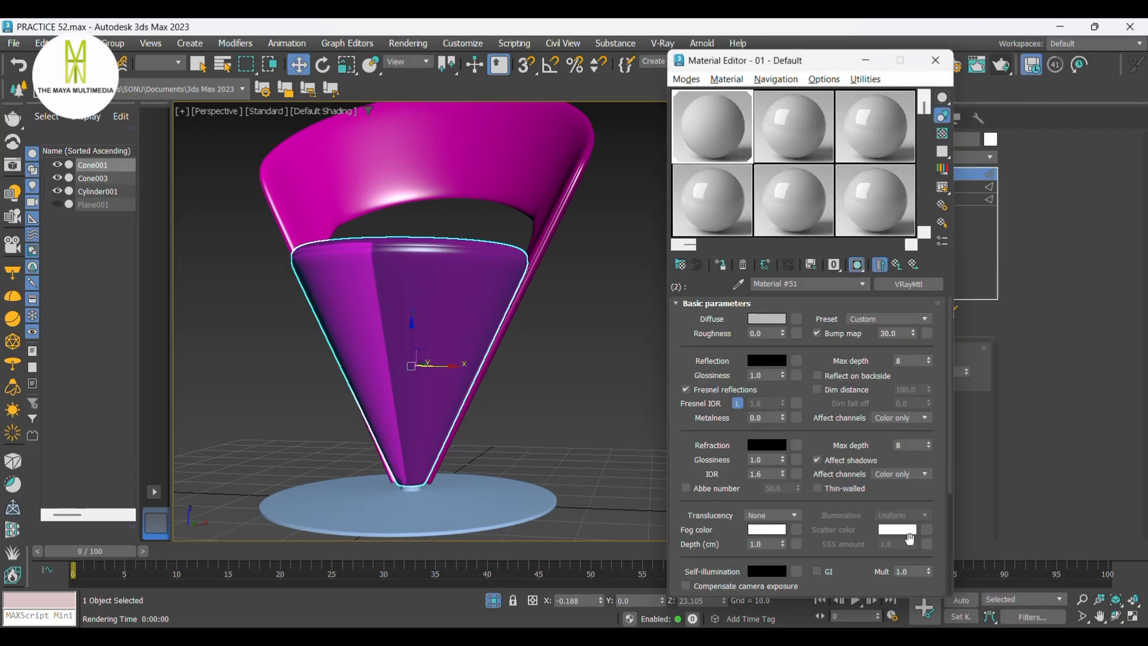
# Step: Set the second sub-material's diffuse colour to black and its reflection colour to grey with value 94
pyautogui.click(774, 319)
pyautogui.click(421, 274)
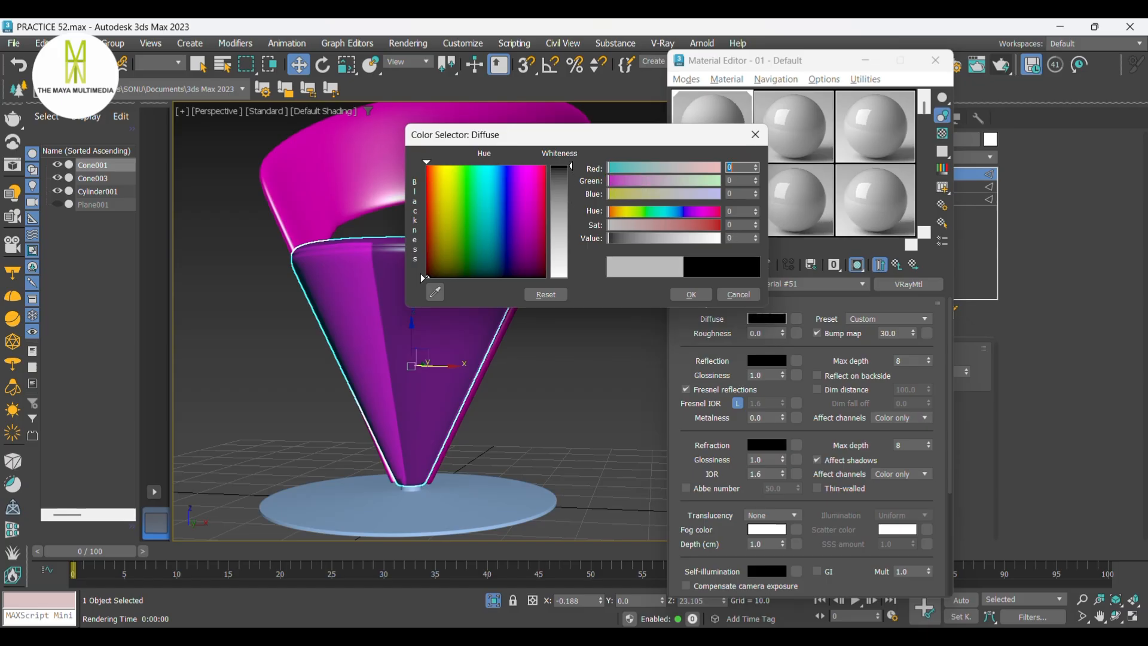
pyautogui.click(688, 294)
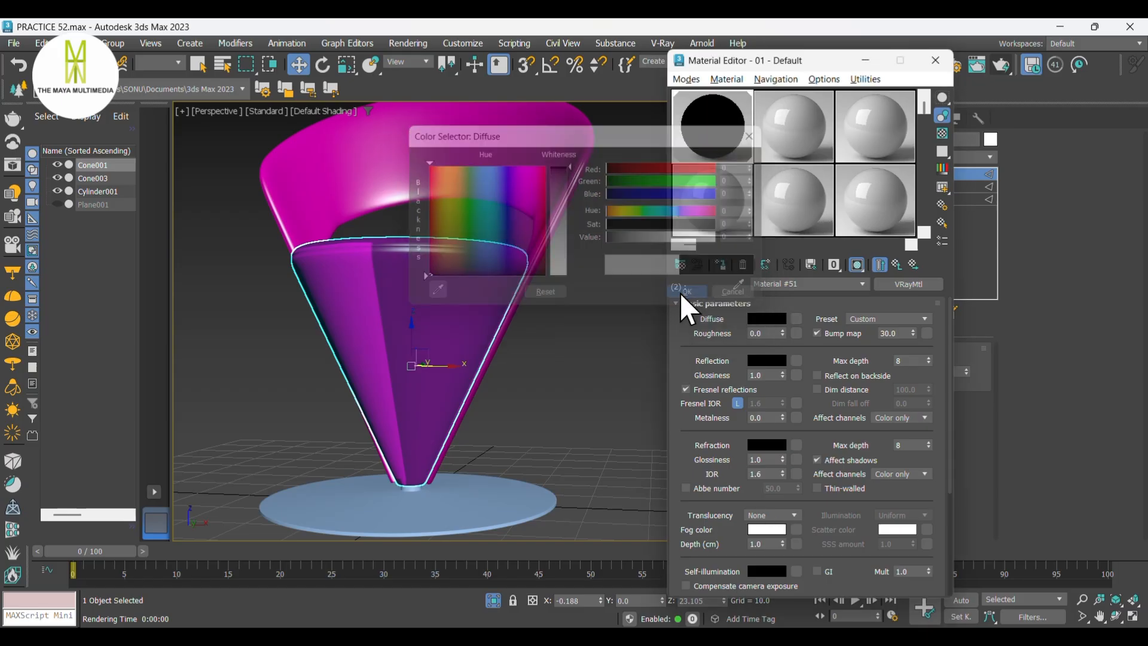
pyautogui.click(770, 360)
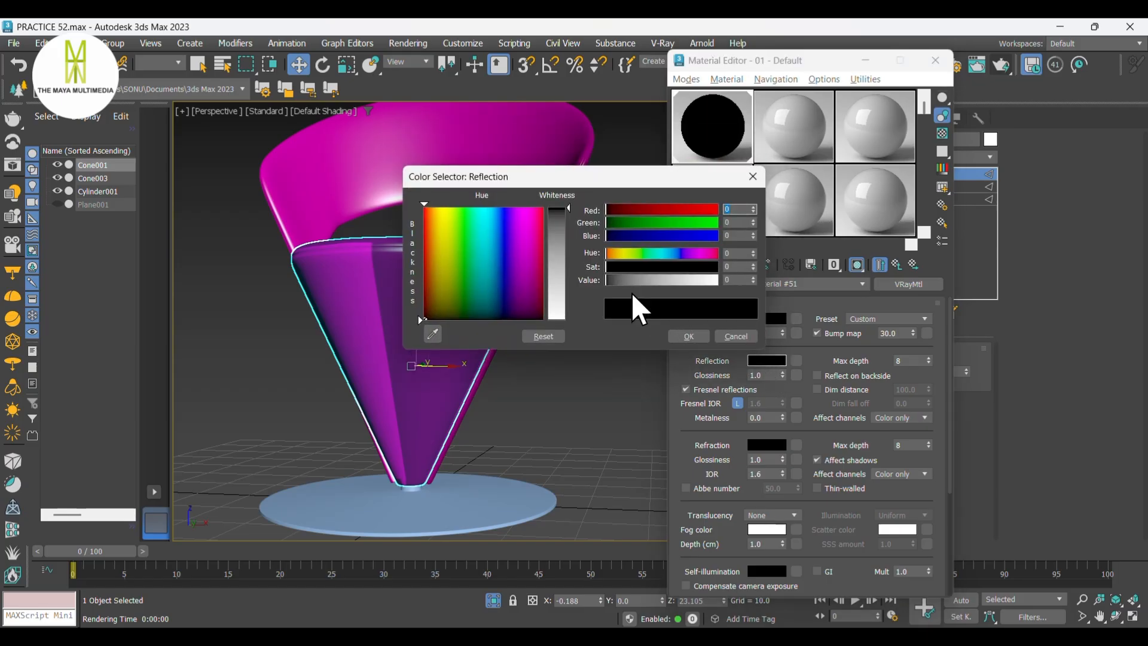
pyautogui.moveTo(568, 252); pyautogui.dragTo(568, 250)
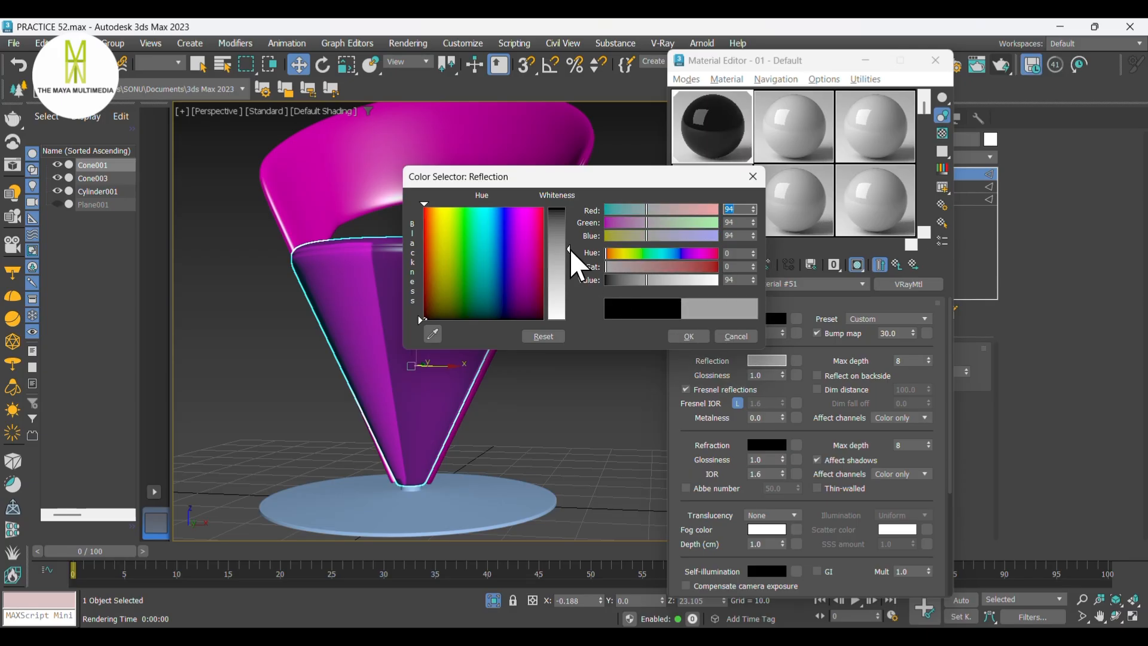
pyautogui.click(688, 336)
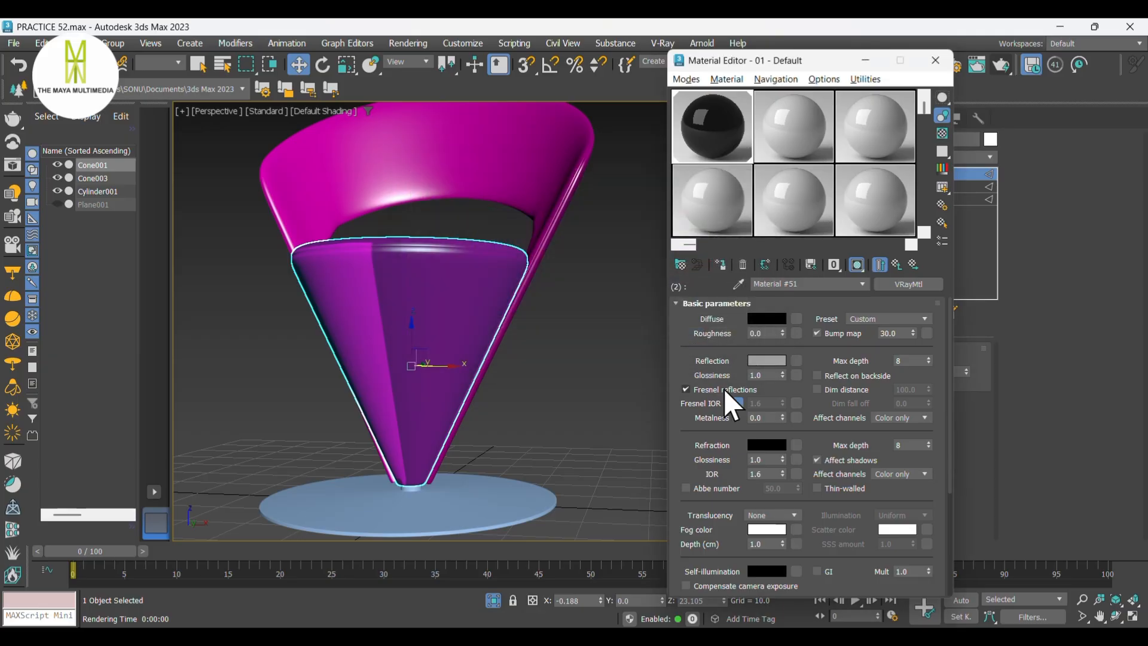
# Step: Unlock the Fresnel IOR, then set the reflection glossiness to 0.95 and the Fresnel IOR to 20.0
pyautogui.click(739, 404)
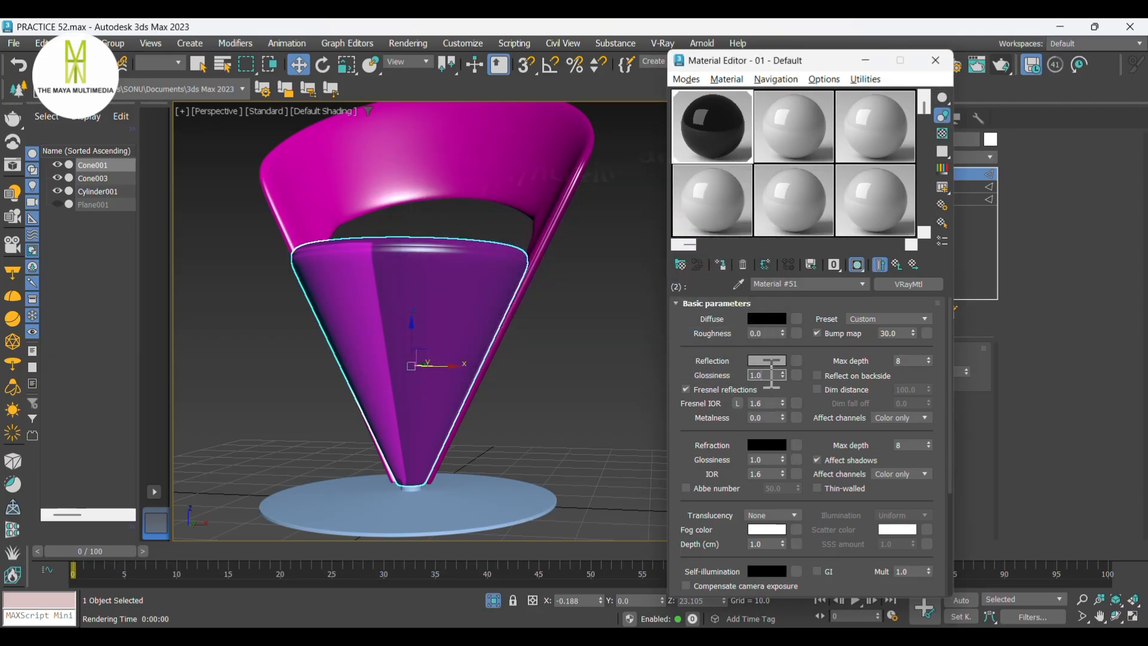
pyautogui.click(755, 375)
pyautogui.write('0.')
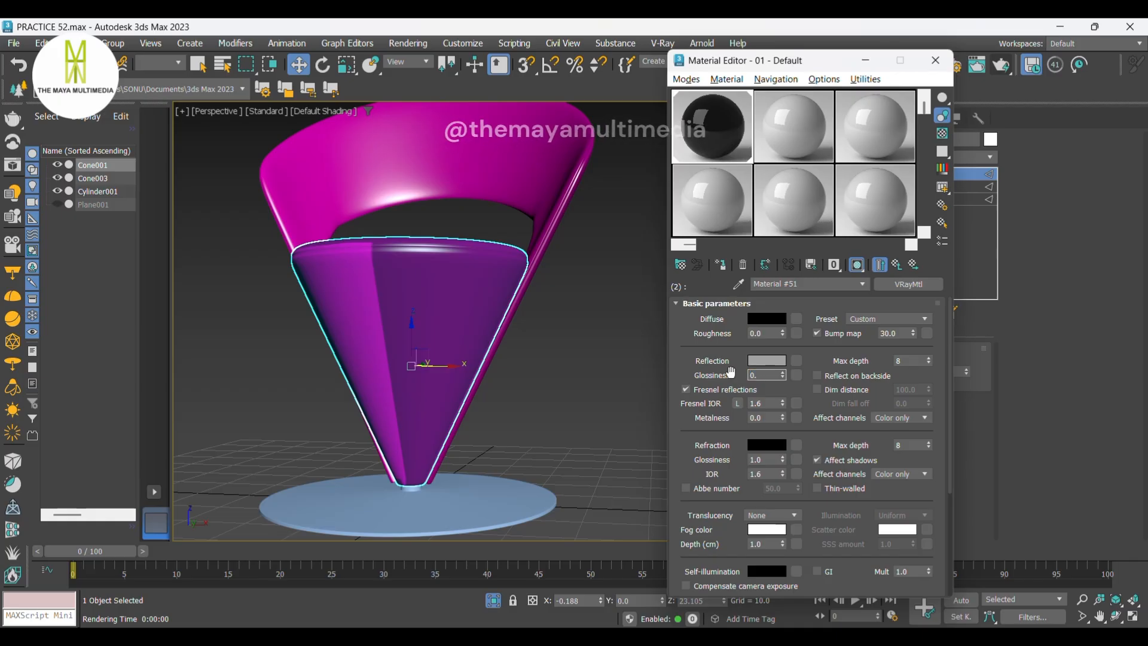
pyautogui.write('95')
pyautogui.press('Return')
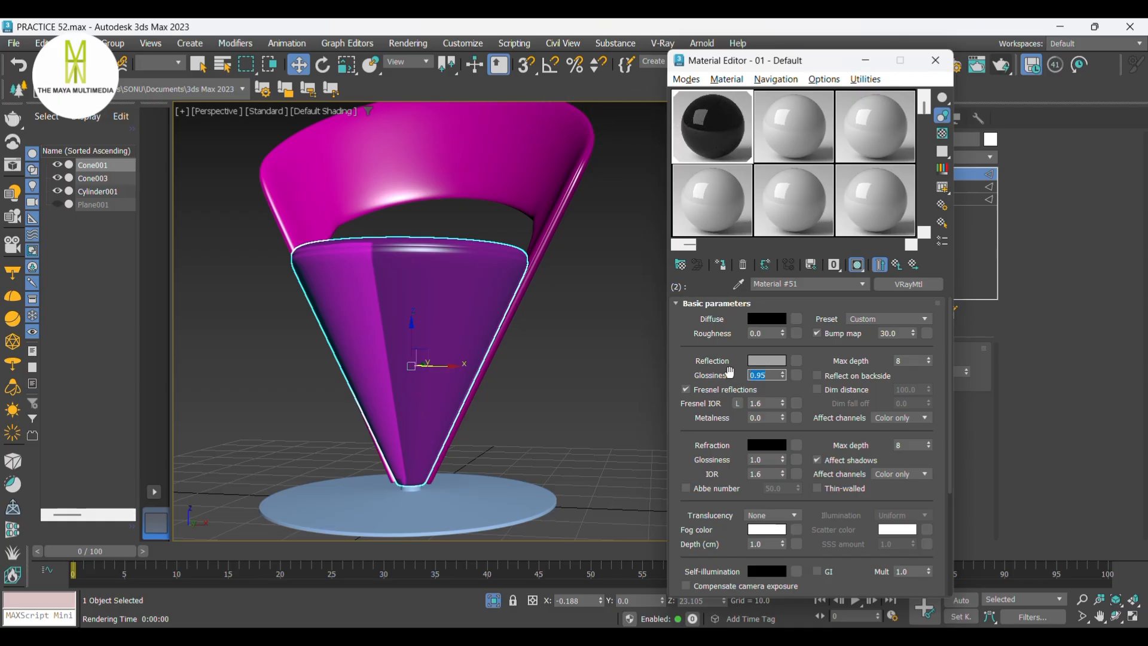
pyautogui.click(767, 404)
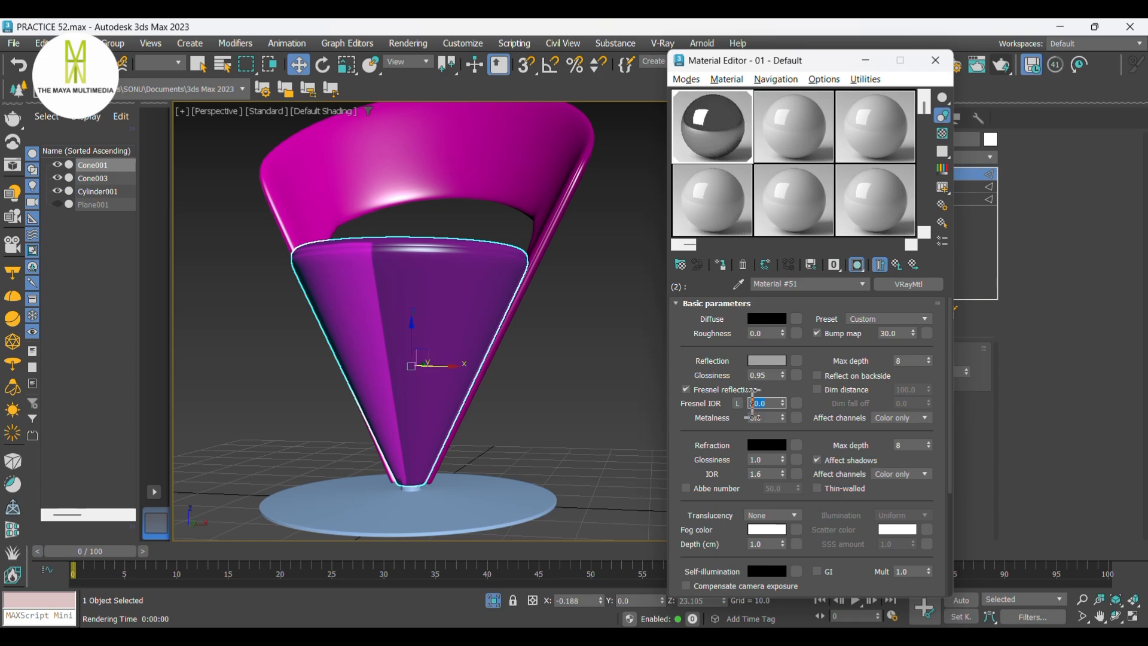
# Step: Brighten the reflection colour to grey value 113 and assign the black material to the base Cylinder001
pyautogui.click(768, 362)
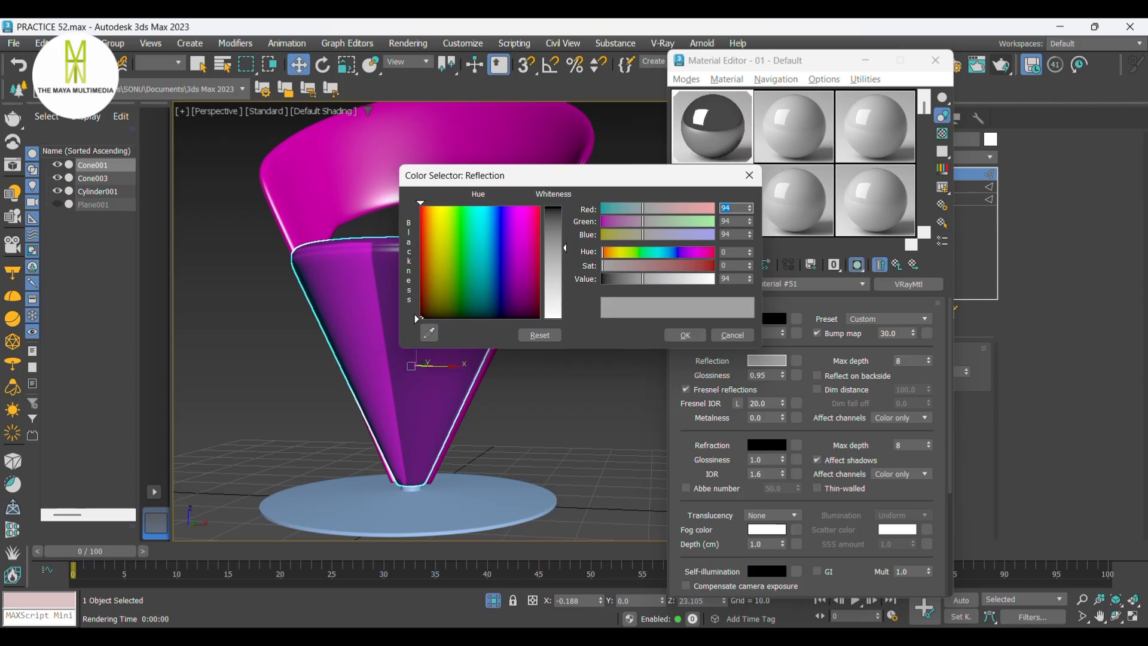
pyautogui.moveTo(564, 248); pyautogui.dragTo(568, 257)
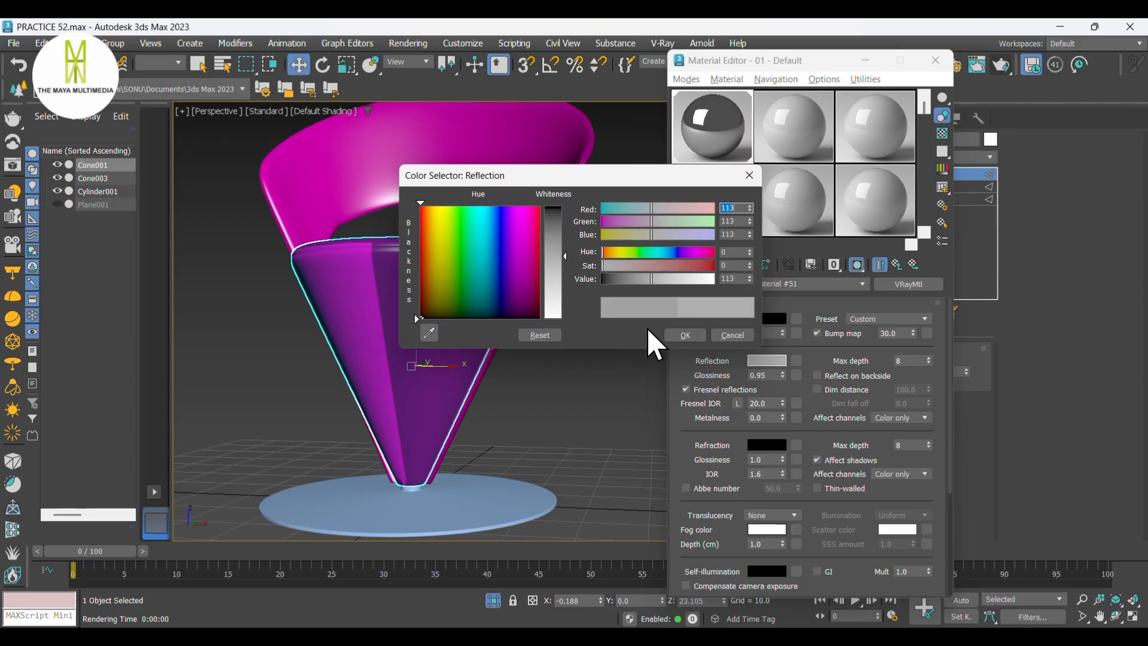
pyautogui.click(679, 334)
pyautogui.click(472, 494)
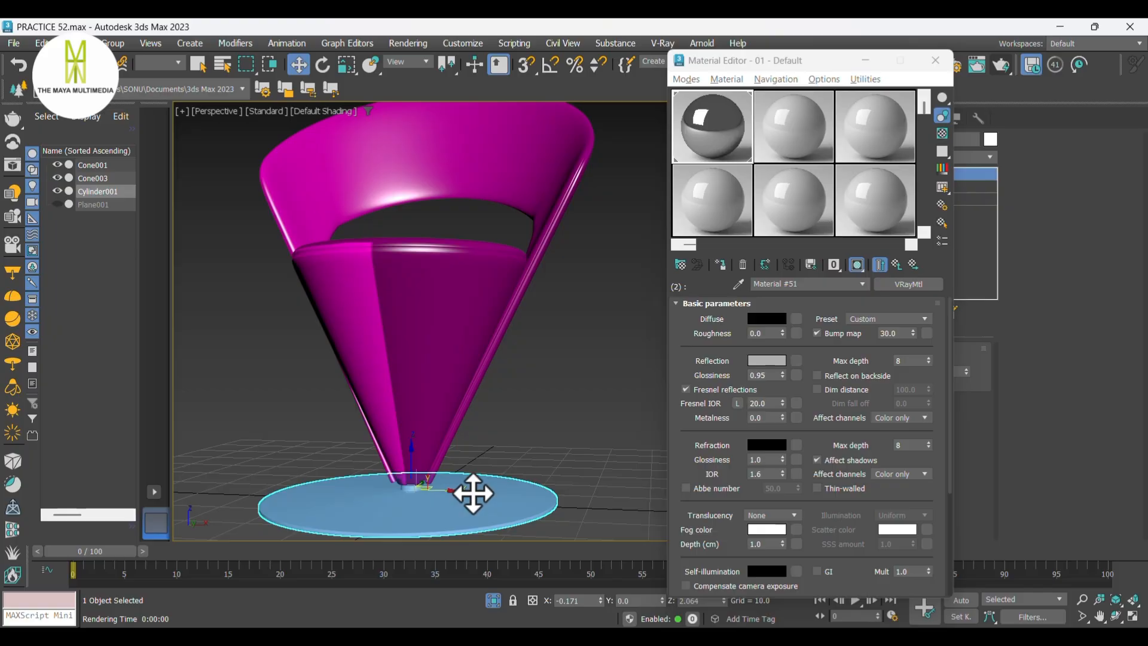
pyautogui.click(717, 266)
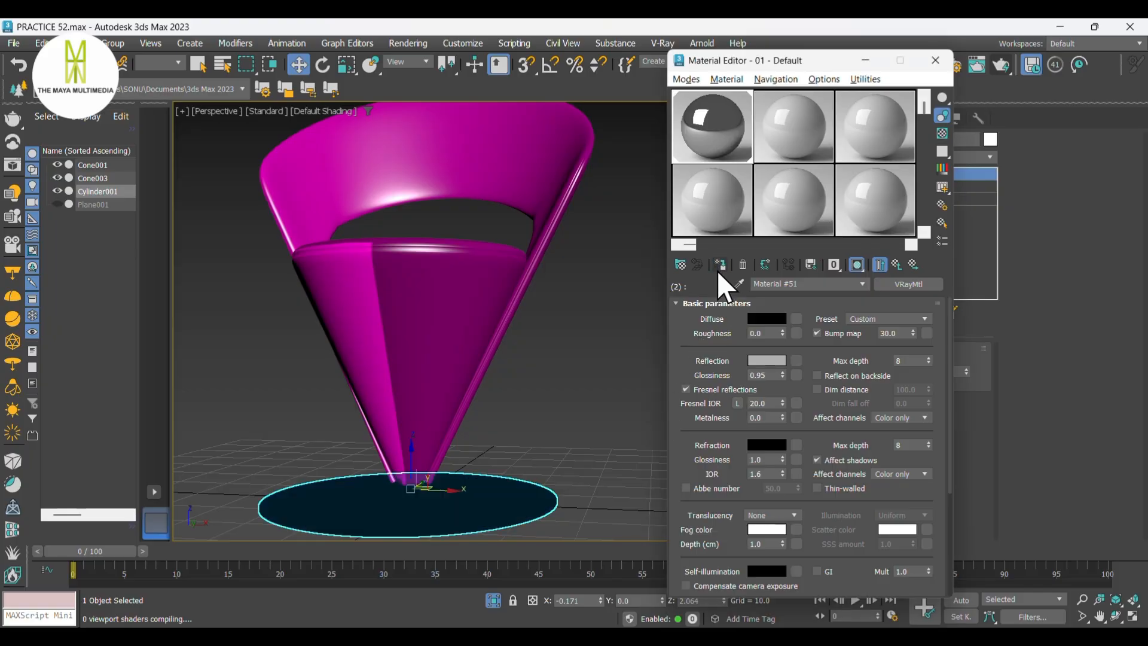
# Step: Load a General Noise map into the black material's bump slot
pyautogui.click(927, 335)
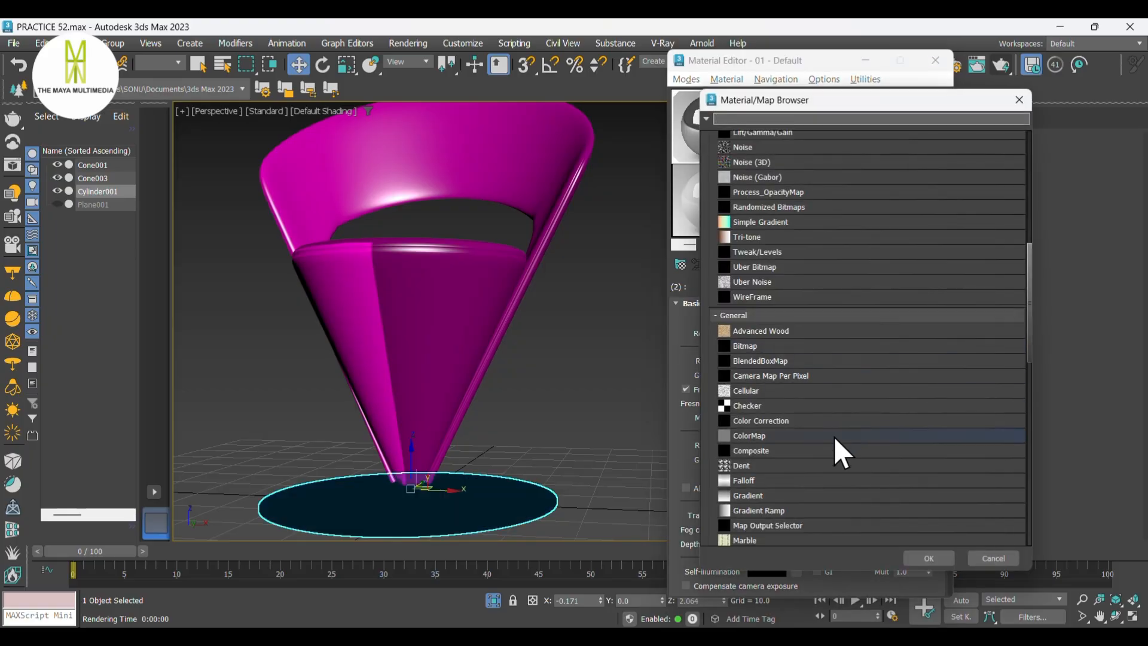
pyautogui.scroll(-3, 789, 498)
pyautogui.click(782, 513)
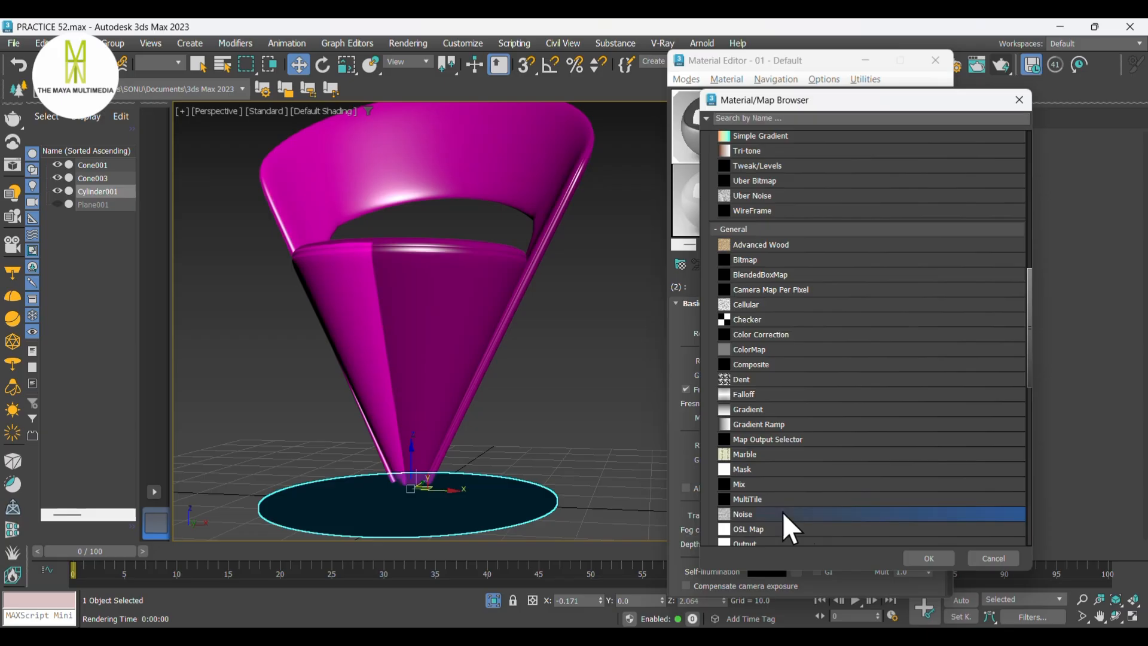
pyautogui.click(918, 557)
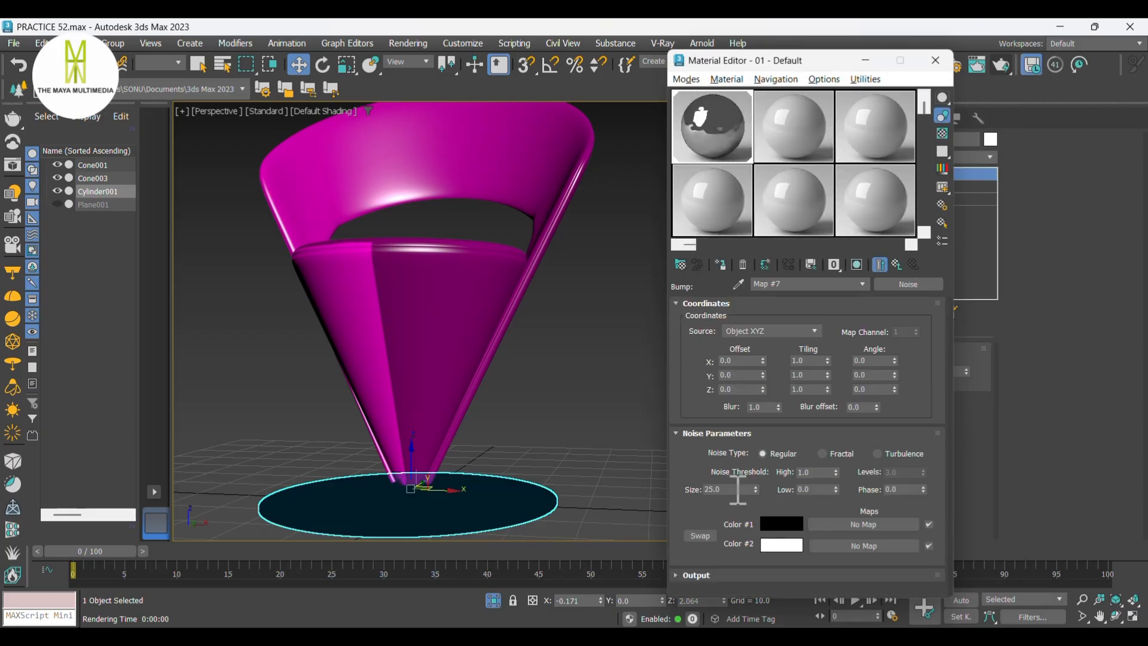
# Step: Open an enlarged preview of the material sample and set the Noise map's size to 1.0
pyautogui.moveTo(741, 489); pyautogui.dragTo(690, 489)
pyautogui.doubleClick(719, 142)
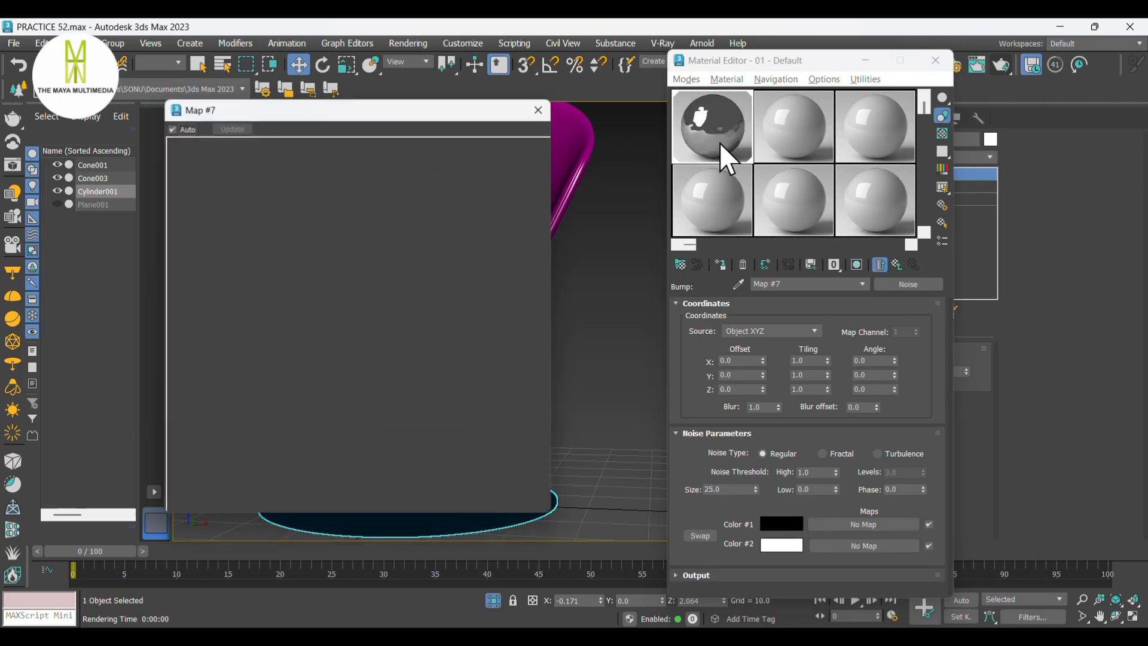
pyautogui.doubleClick(728, 489)
pyautogui.write('1')
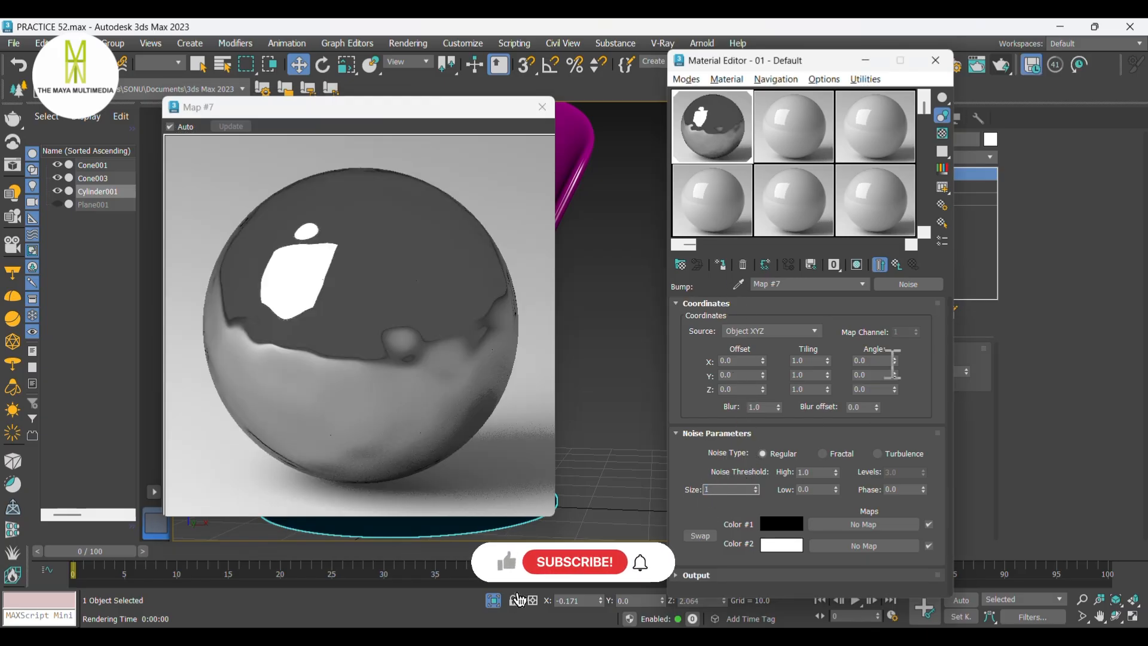
# Step: Return to the parent VRayMtl, set the bump map amount to 1.0, and close the enlarged preview
pyautogui.click(898, 264)
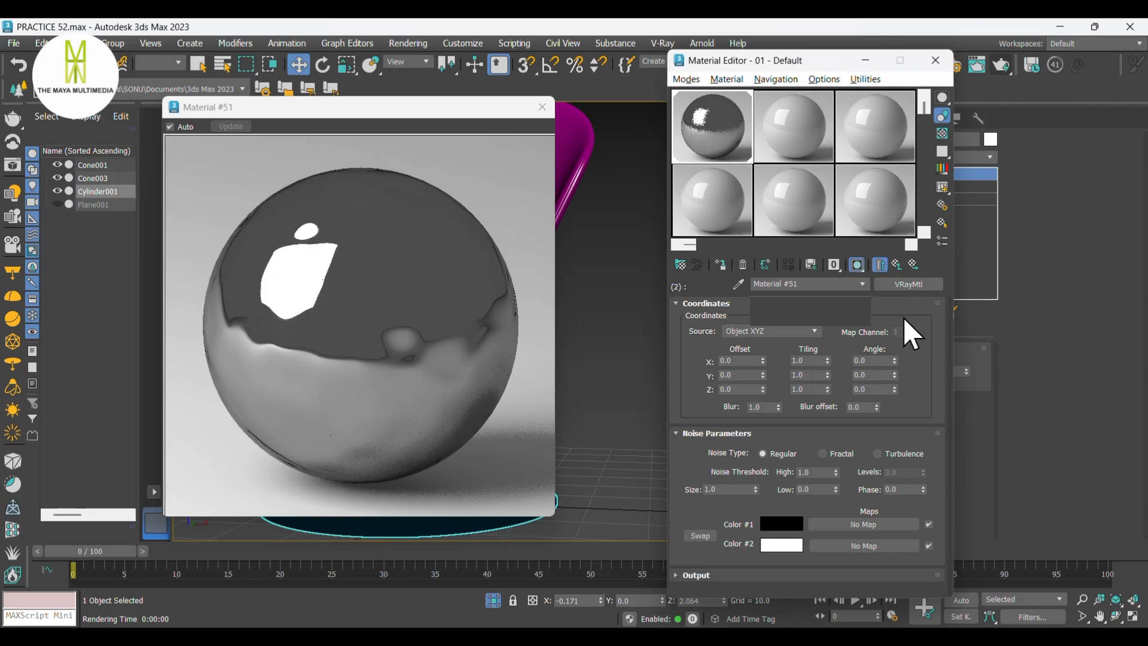
pyautogui.doubleClick(897, 333)
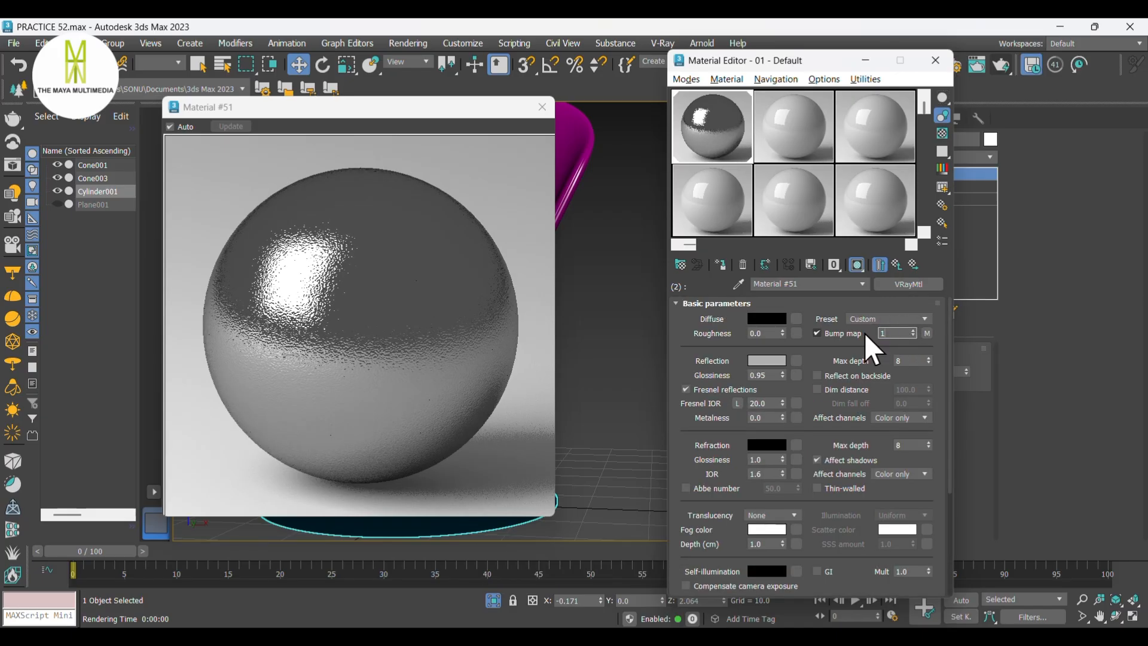
pyautogui.press('Return')
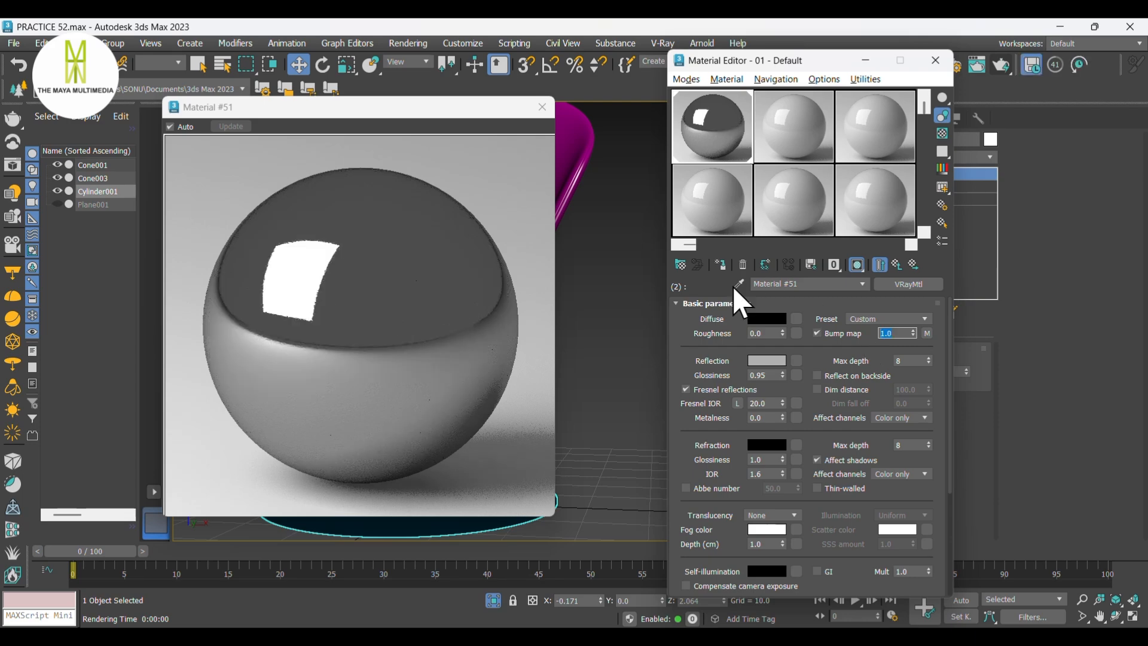
pyautogui.click(543, 107)
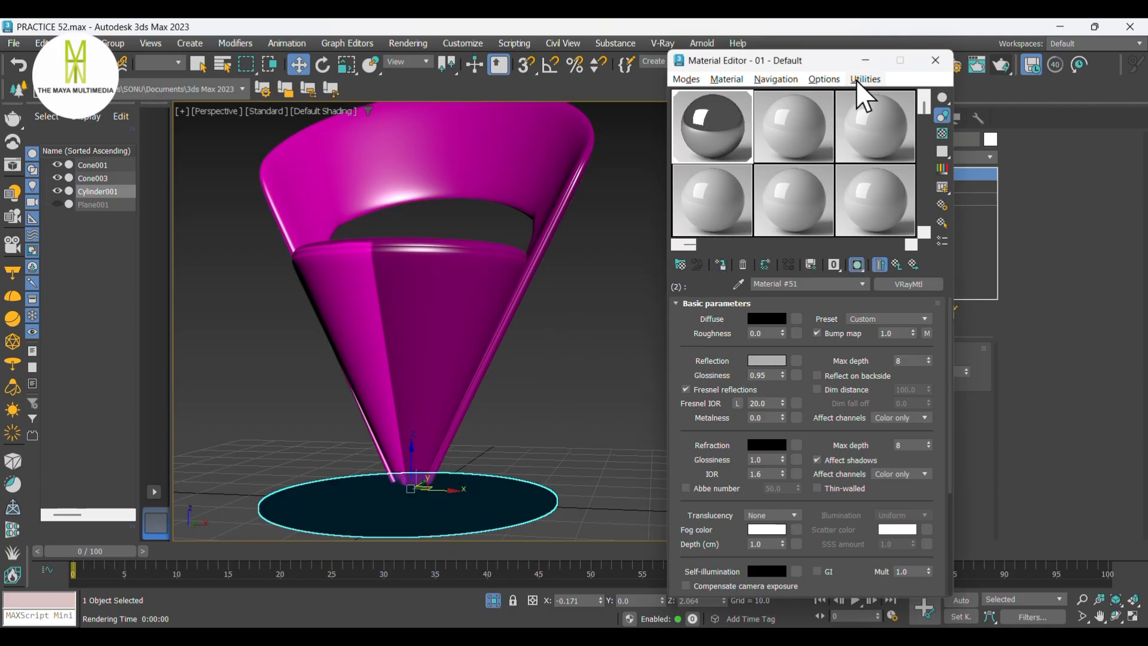
# Step: Minimise the Material Editor and inspect the materials on the backrest, seat and base
pyautogui.click(866, 60)
pyautogui.scroll(-2, 556, 328)
pyautogui.keyDown('alt'); pyautogui.moveTo(562, 324); pyautogui.dragTo(491, 245, button='middle'); pyautogui.keyUp('alt')
pyautogui.click(487, 192)
pyautogui.moveTo(604, 335)
pyautogui.keyDown('alt'); pyautogui.mouseDown(button='middle')
pyautogui.moveTo(669, 335)
pyautogui.moveTo(763, 310)
pyautogui.moveTo(653, 303)
pyautogui.moveTo(615, 333)
pyautogui.mouseUp(button='middle'); pyautogui.keyUp('alt')
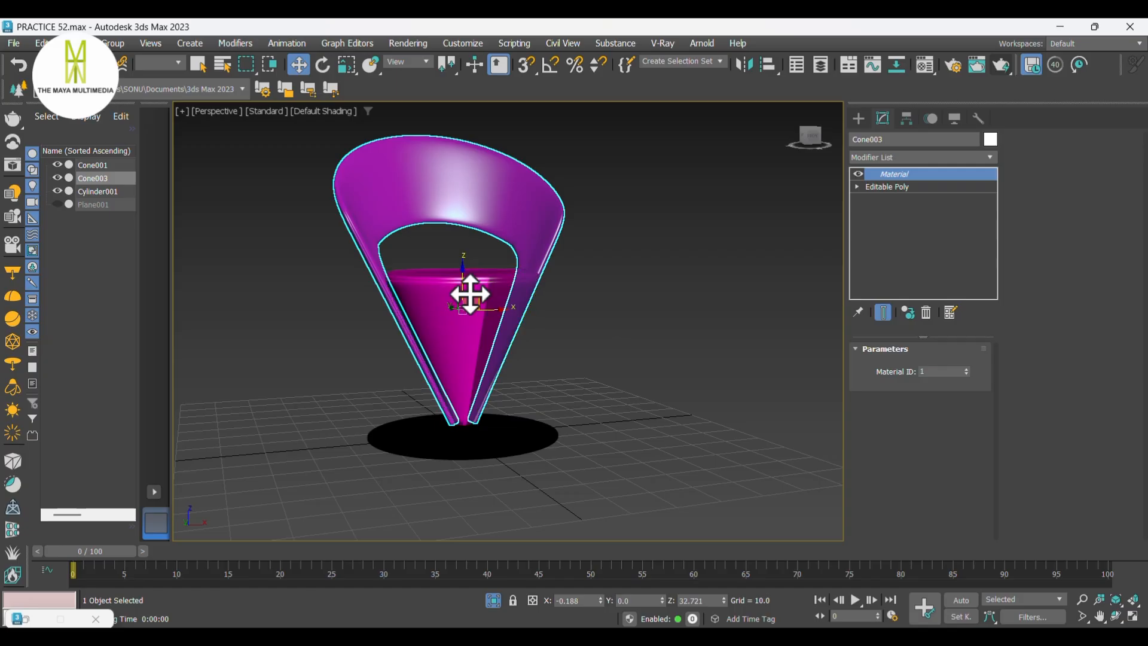
pyautogui.click(653, 328)
# Step: Add a UVW Map modifier to the seat Cone001
pyautogui.click(487, 299)
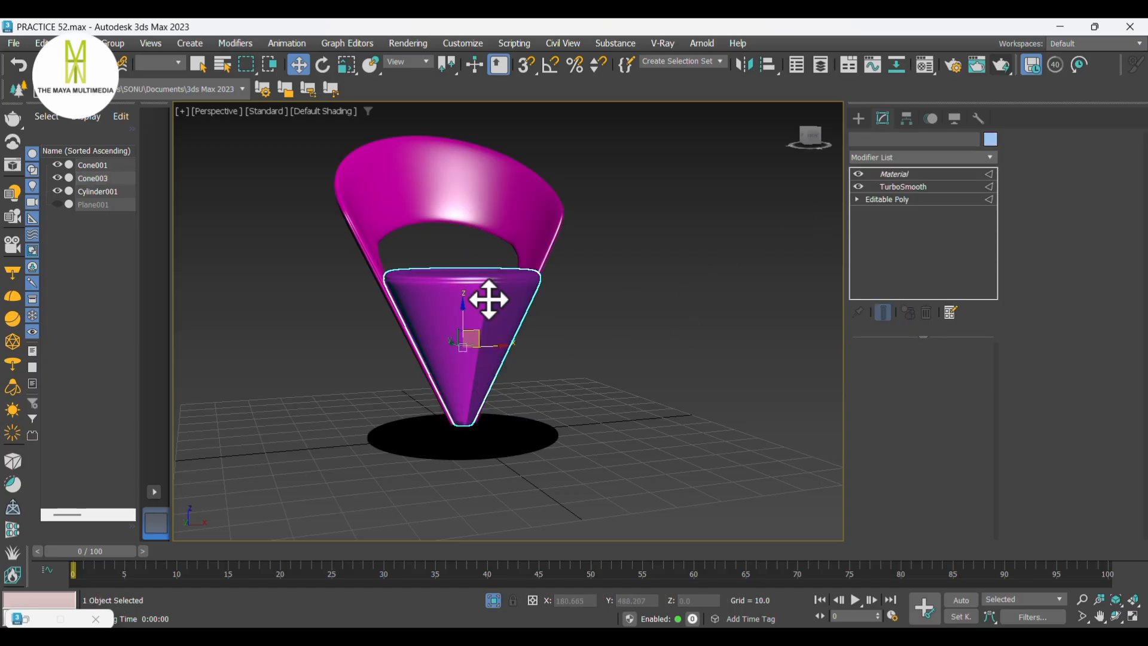
pyautogui.click(877, 158)
pyautogui.write('uvw')
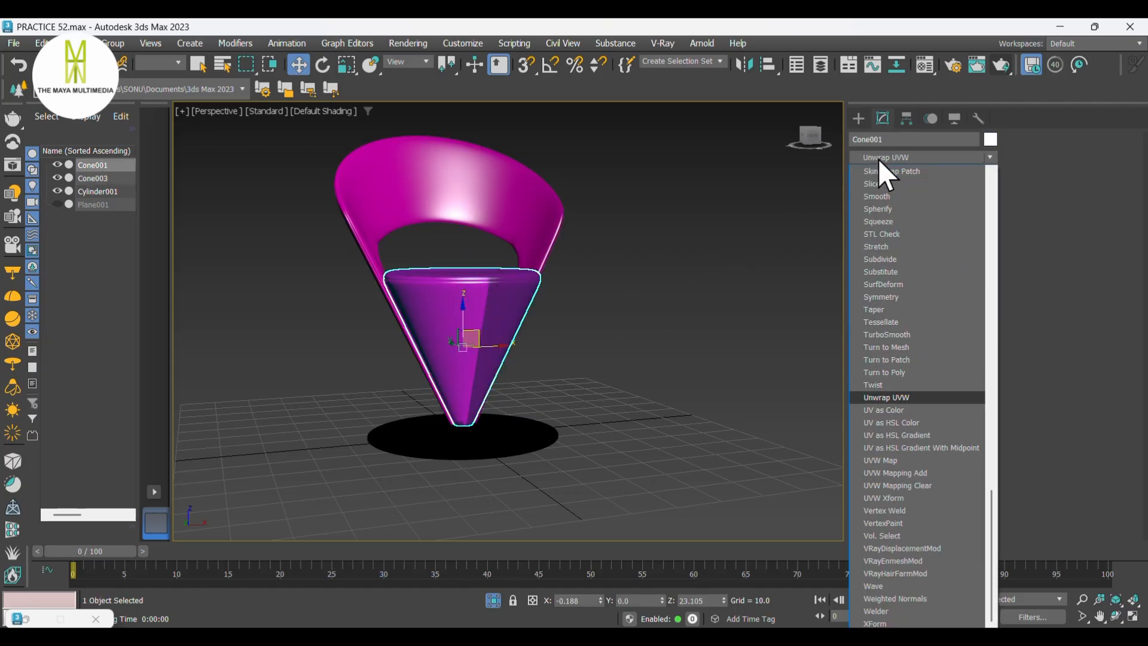
pyautogui.click(902, 460)
pyautogui.scroll(5, 504, 349)
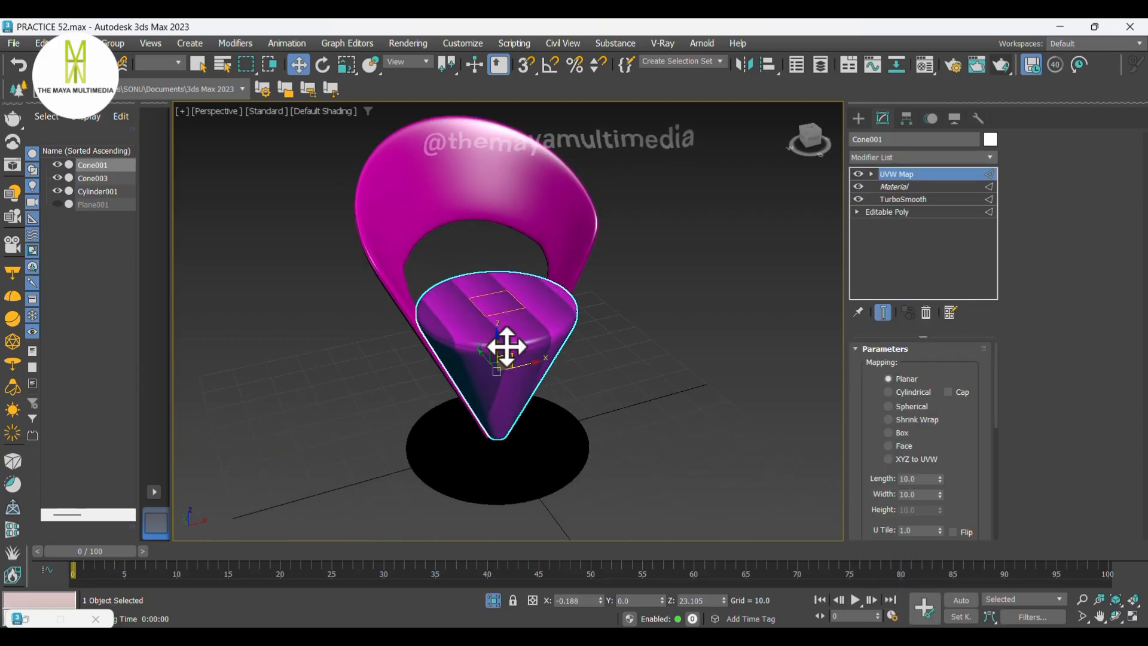
# Step: Try Cylindrical and Spherical mapping on the seat's UVW Map modifier, and switch it to Shrink Wrap
pyautogui.click(912, 393)
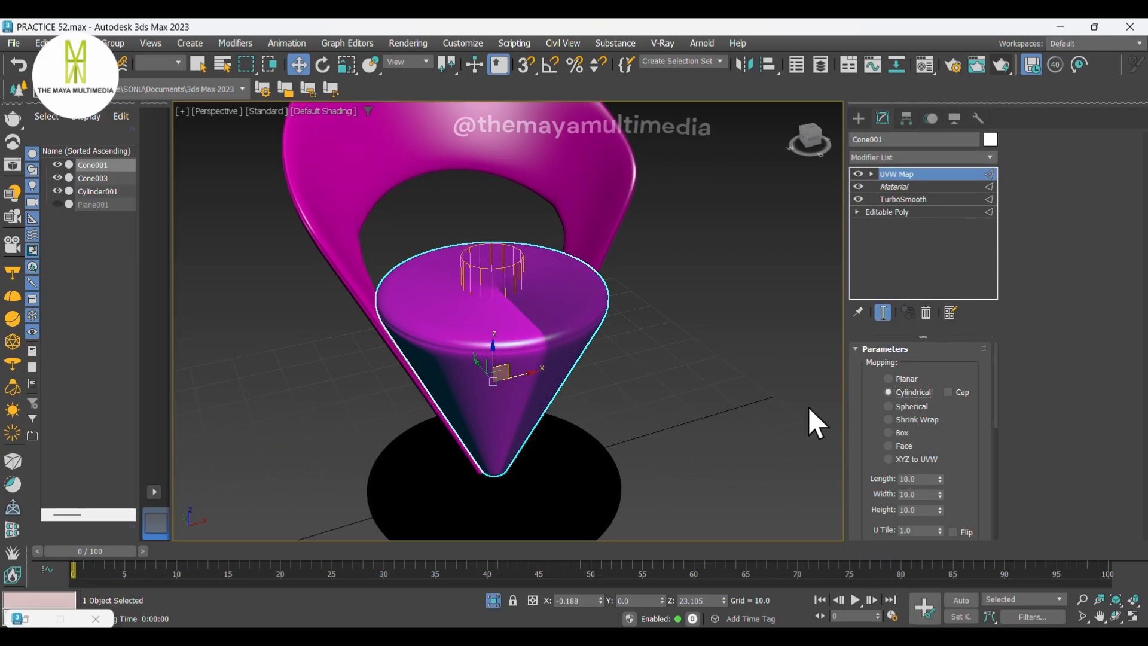
pyautogui.keyDown('alt'); pyautogui.moveTo(808, 407); pyautogui.dragTo(704, 351, button='middle'); pyautogui.keyUp('alt')
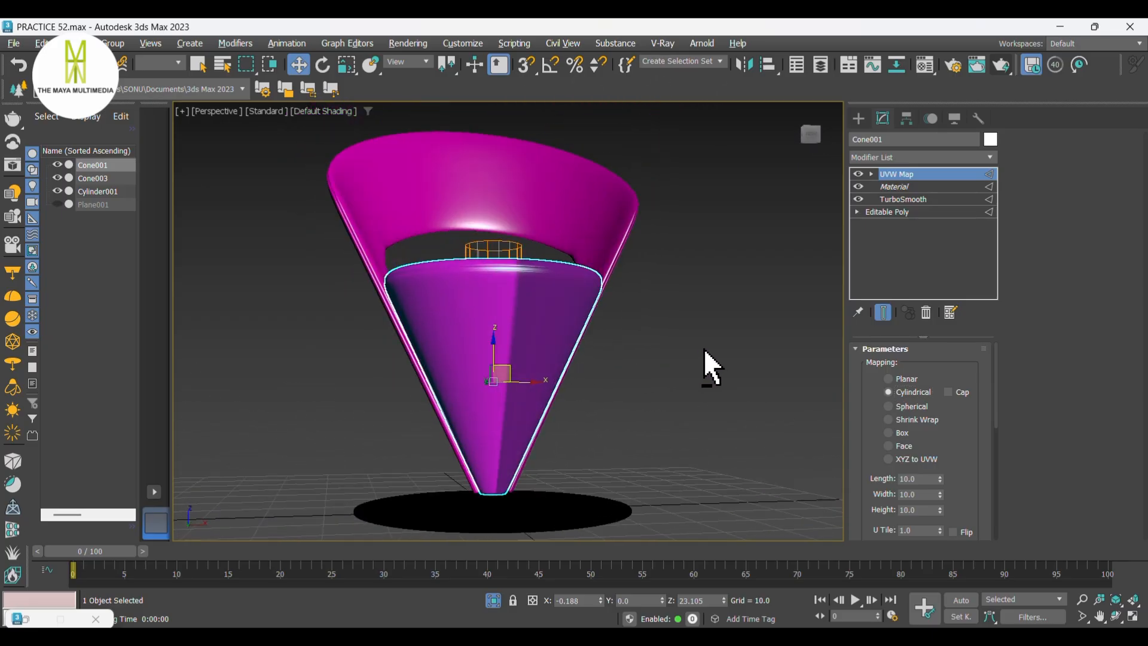
pyautogui.click(916, 404)
pyautogui.moveTo(834, 397)
pyautogui.keyDown('alt'); pyautogui.mouseDown(button='middle')
pyautogui.moveTo(715, 415)
pyautogui.moveTo(834, 407)
pyautogui.mouseUp(button='middle'); pyautogui.keyUp('alt')
pyautogui.click(909, 419)
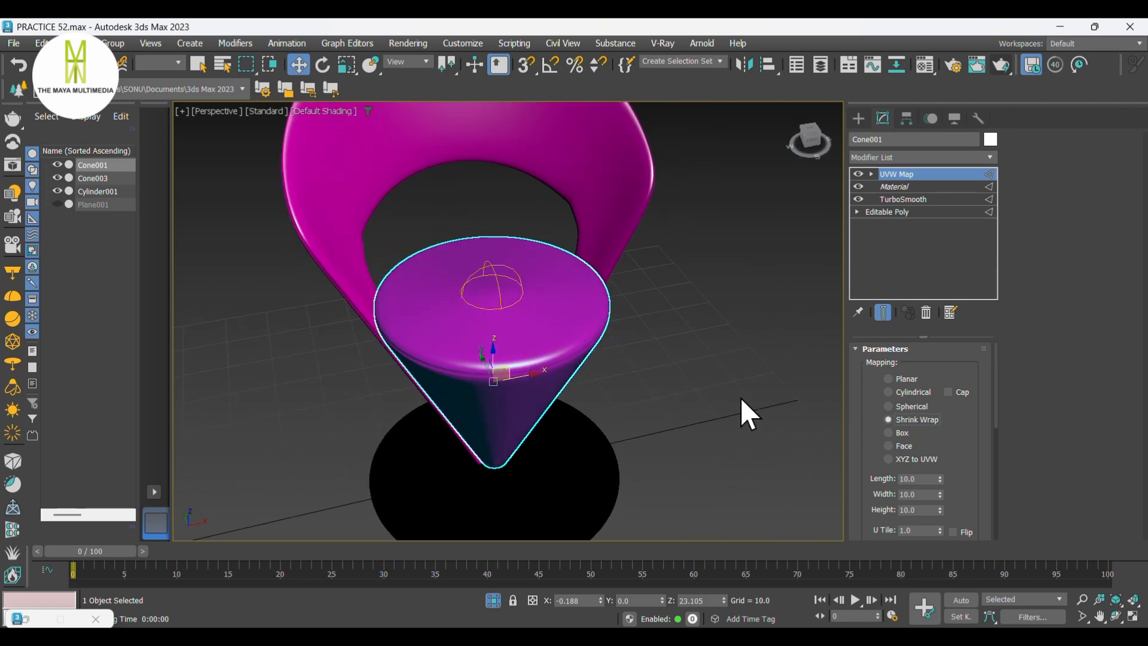
pyautogui.keyDown('alt'); pyautogui.moveTo(740, 407); pyautogui.dragTo(716, 359, button='middle'); pyautogui.keyUp('alt')
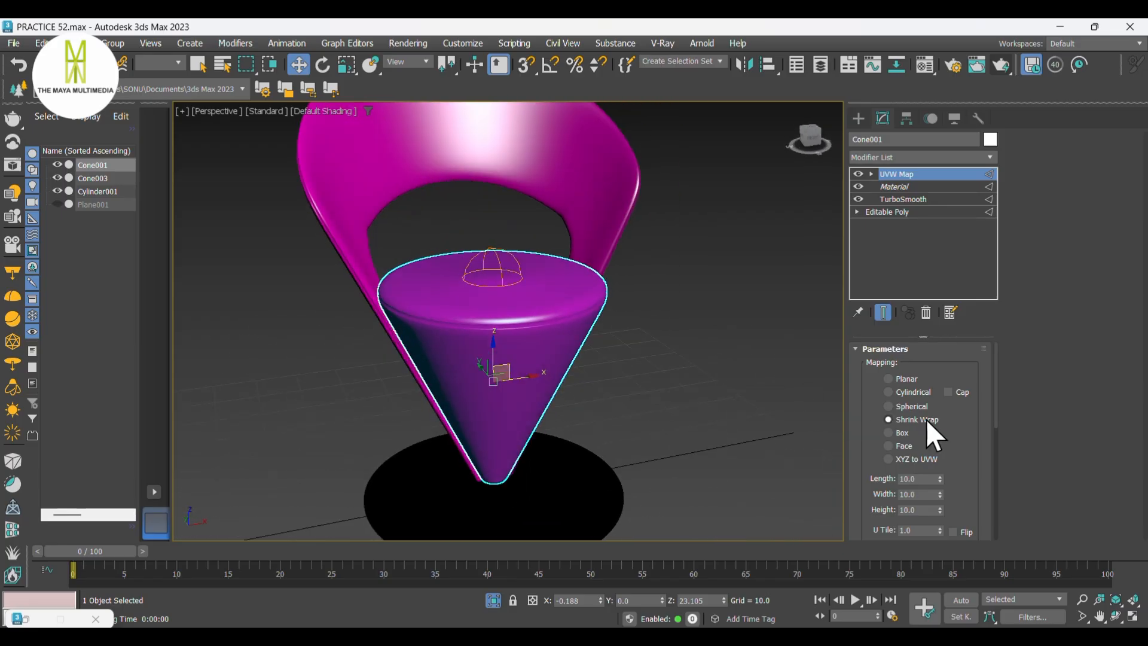
# Step: Try Box, Face and XYZ to UVW mapping on the seat's UVW Map modifier, and switch back to Shrink Wrap
pyautogui.click(901, 431)
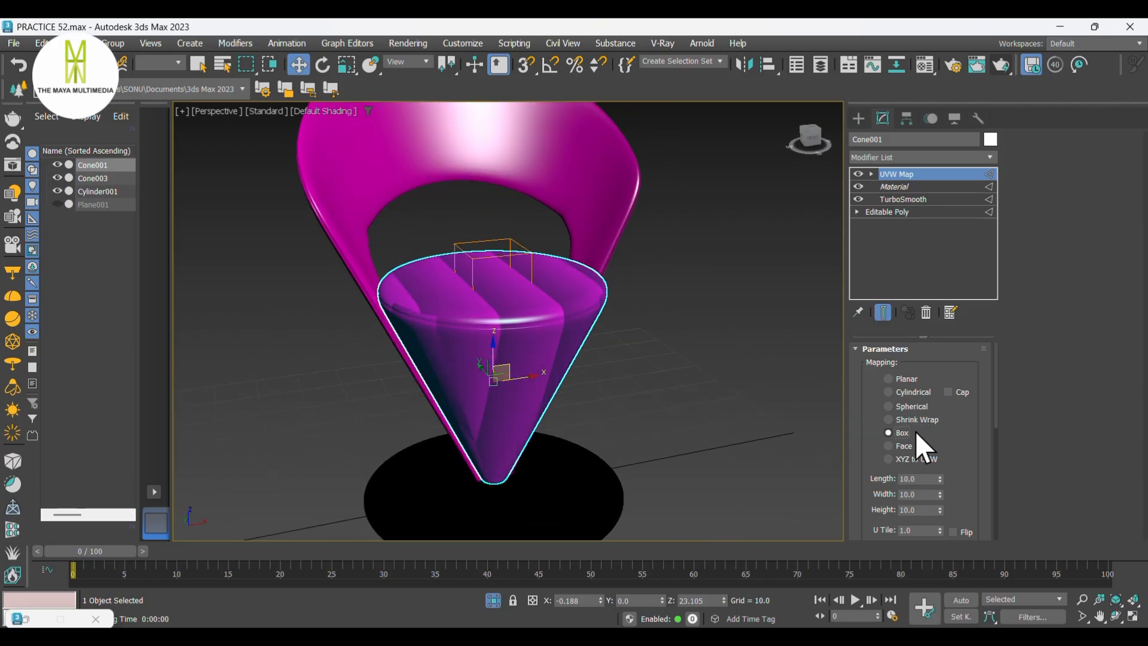
pyautogui.click(921, 444)
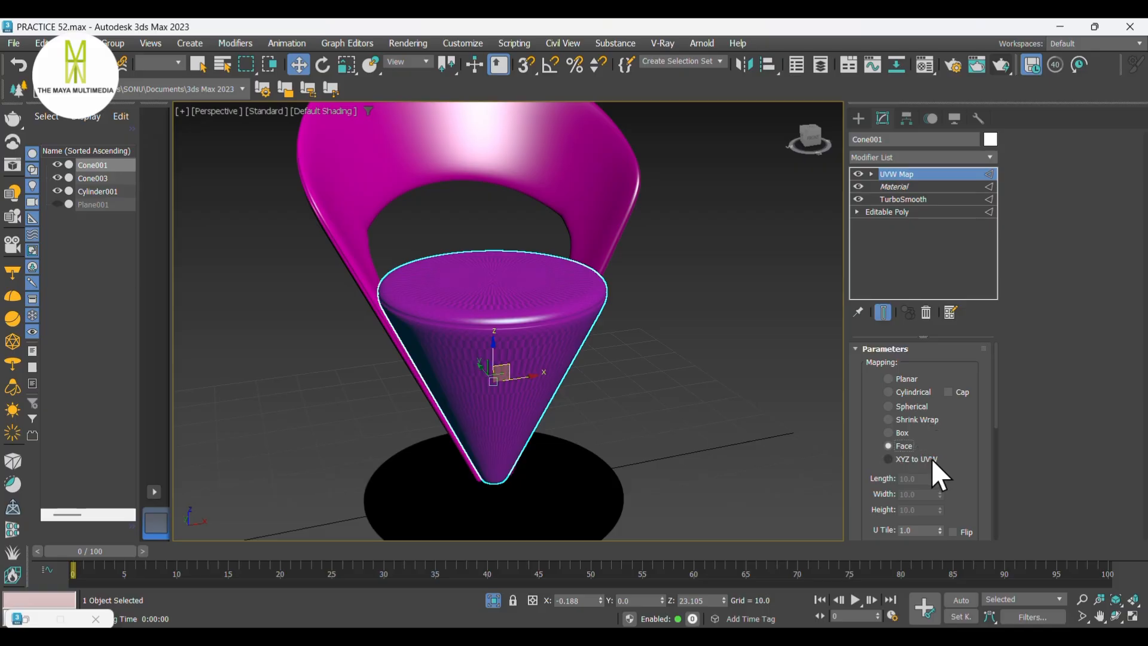
pyautogui.click(931, 459)
pyautogui.moveTo(638, 380); pyautogui.dragTo(636, 326, button='middle')
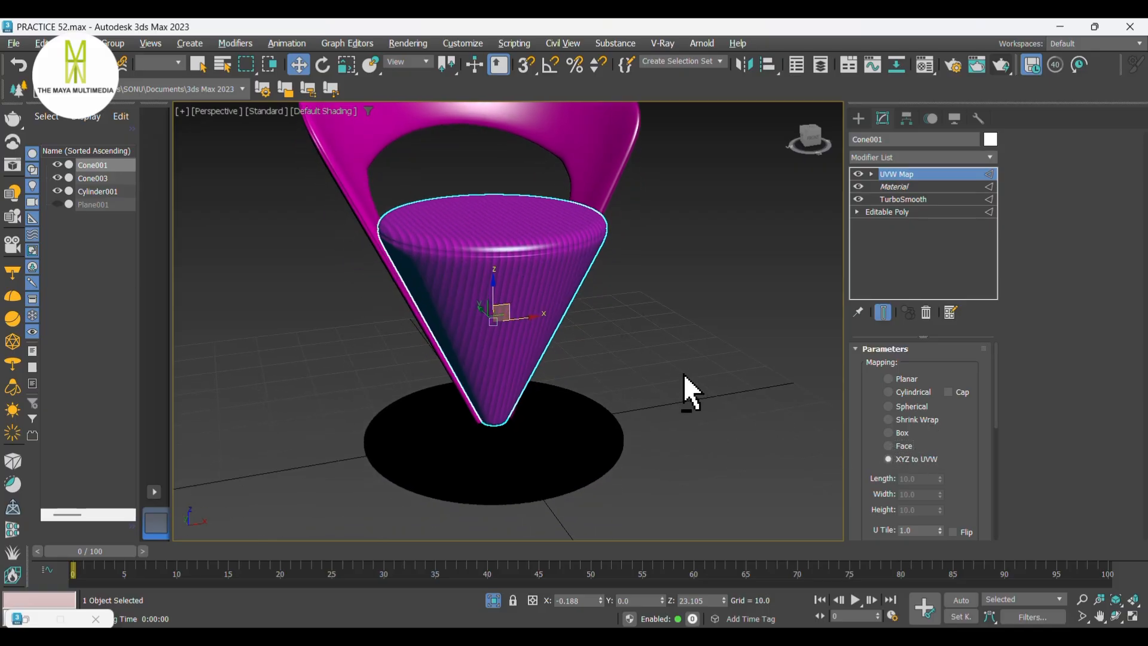
pyautogui.keyDown('alt'); pyautogui.moveTo(683, 376); pyautogui.dragTo(678, 342, button='middle'); pyautogui.keyUp('alt')
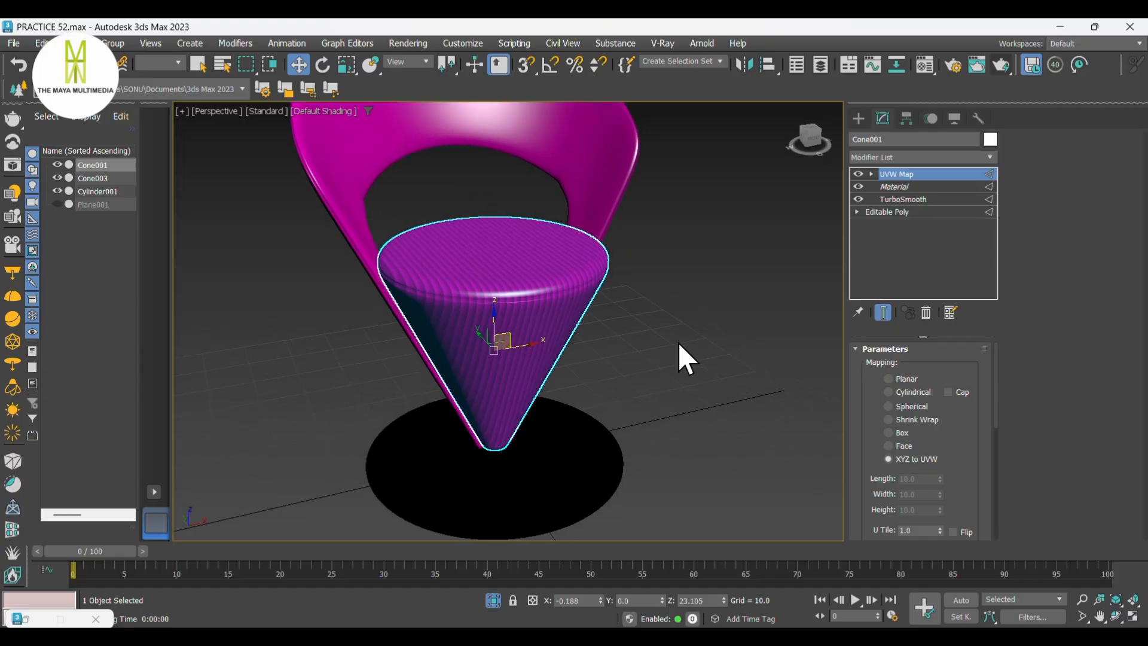
pyautogui.click(938, 418)
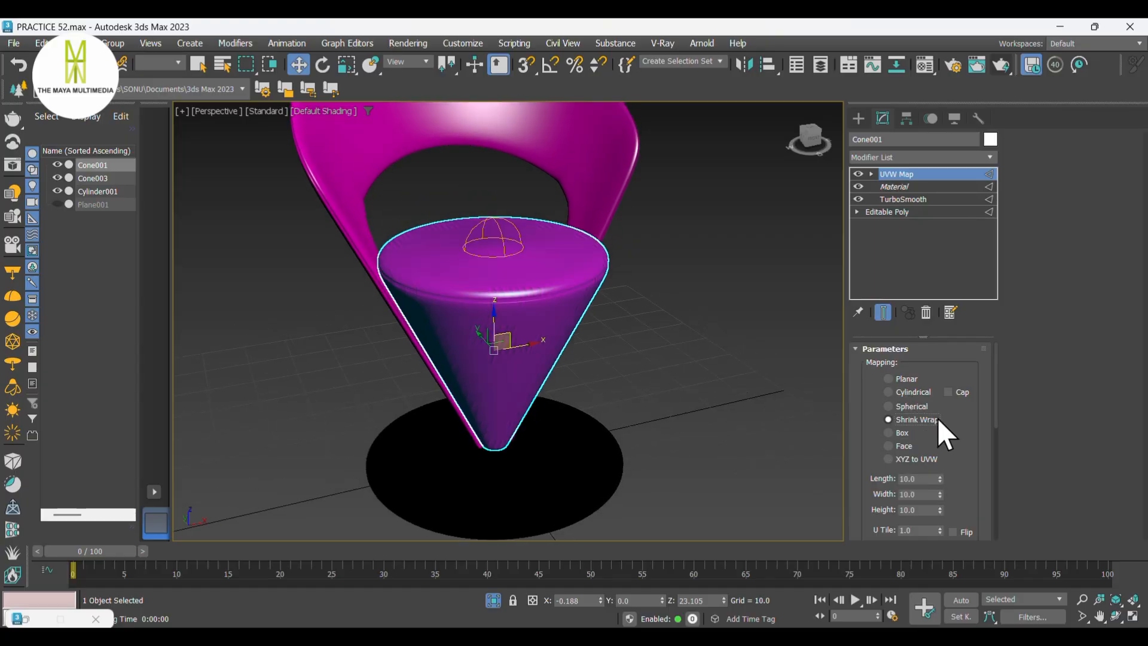
# Step: Try uniformly scaling the seat's Shrink Wrap mapping gizmo up and back down to 49%, and leave gizmo editing
pyautogui.click(872, 174)
pyautogui.click(891, 187)
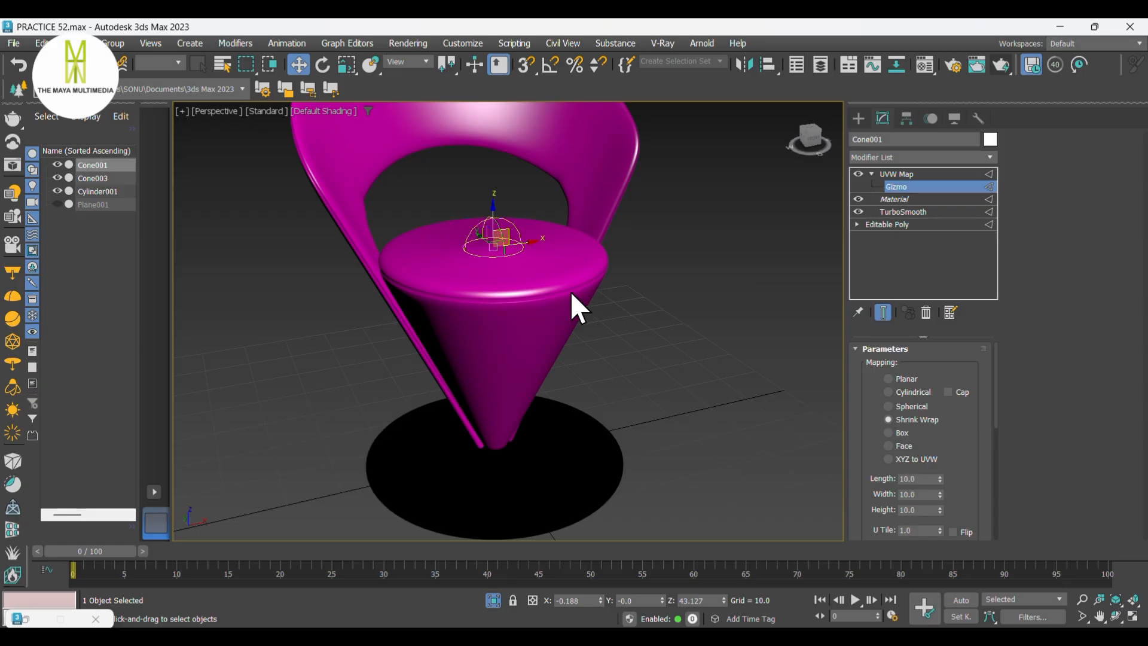
pyautogui.press('r')
pyautogui.moveTo(464, 221); pyautogui.dragTo(41, 162)
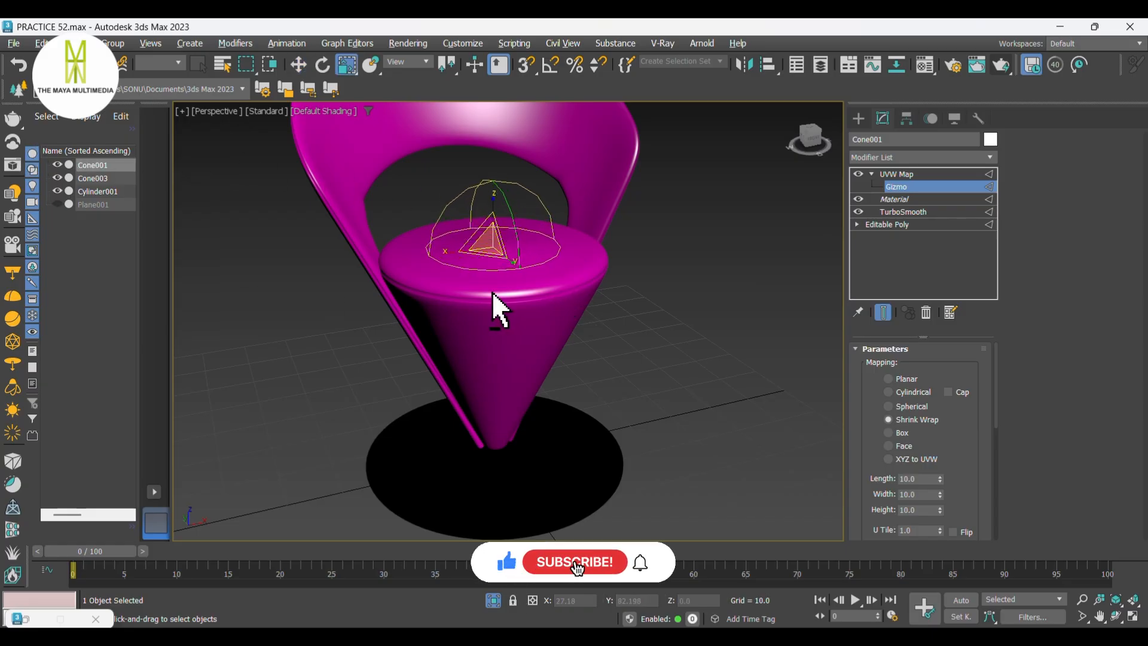
pyautogui.keyDown('alt'); pyautogui.moveTo(499, 308); pyautogui.dragTo(544, 333, button='middle'); pyautogui.keyUp('alt')
pyautogui.keyDown('alt'); pyautogui.moveTo(622, 276); pyautogui.dragTo(630, 311, button='middle'); pyautogui.keyUp('alt')
pyautogui.moveTo(676, 361); pyautogui.dragTo(660, 327, button='middle')
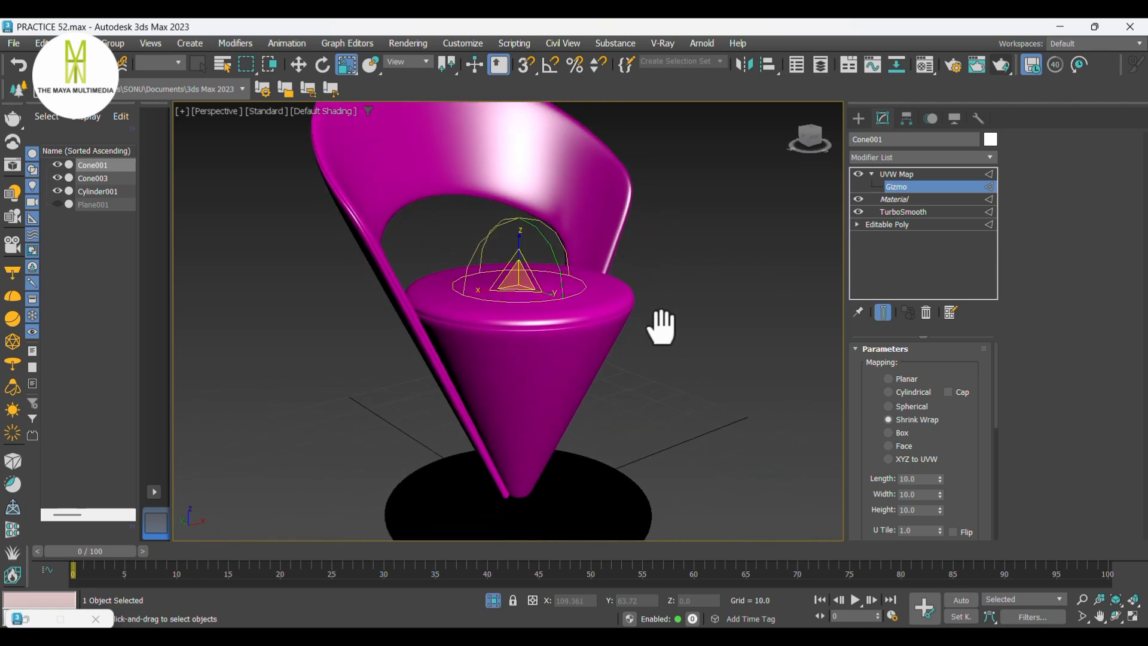
pyautogui.moveTo(513, 269); pyautogui.dragTo(777, 333)
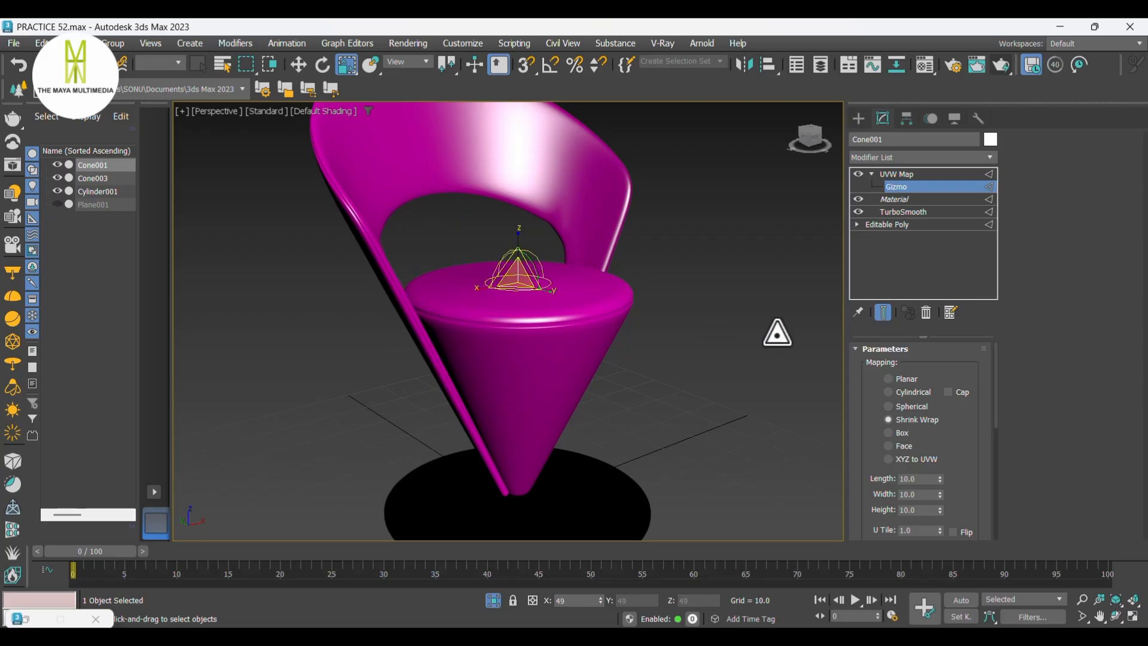
pyautogui.press('w')
pyautogui.moveTo(781, 351); pyautogui.dragTo(697, 377, button='middle')
pyautogui.click(858, 118)
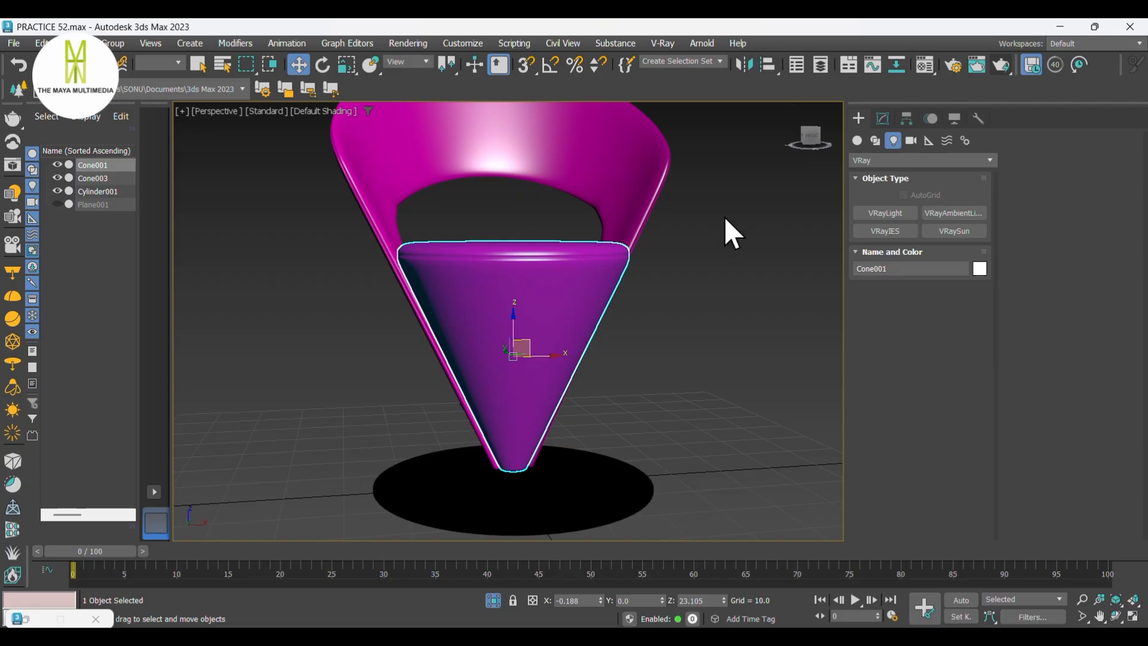
# Step: Add a UVW Map modifier to the backrest Cone003
pyautogui.keyDown('alt'); pyautogui.moveTo(731, 233); pyautogui.dragTo(622, 223, button='middle'); pyautogui.keyUp('alt')
pyautogui.click(645, 221)
pyautogui.click(883, 120)
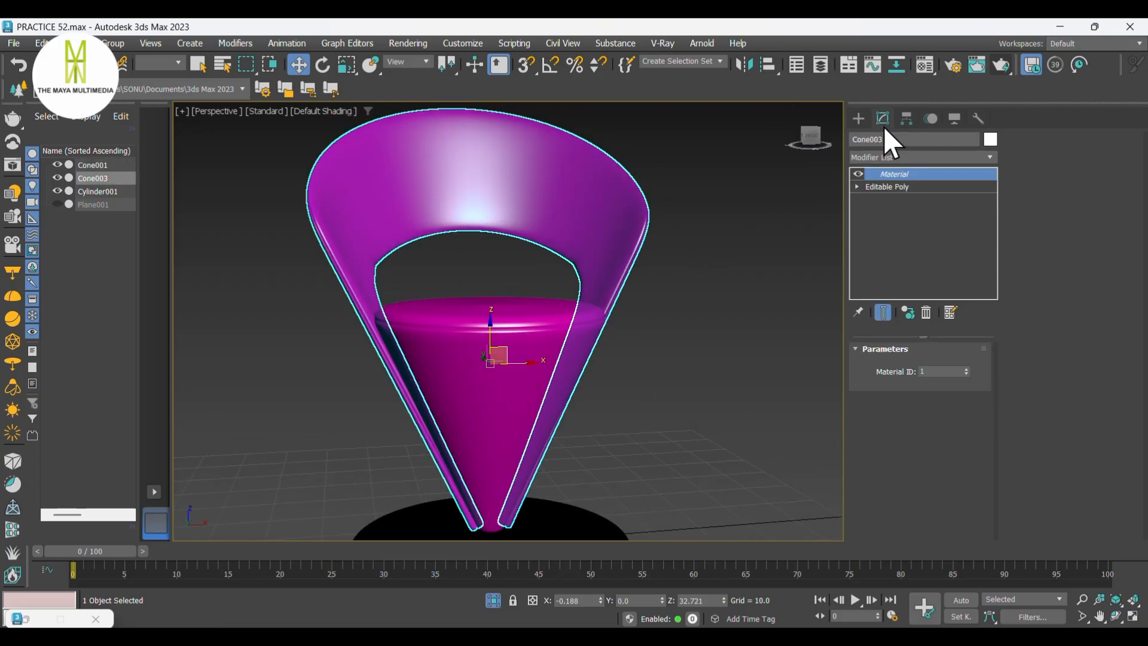
pyautogui.click(888, 156)
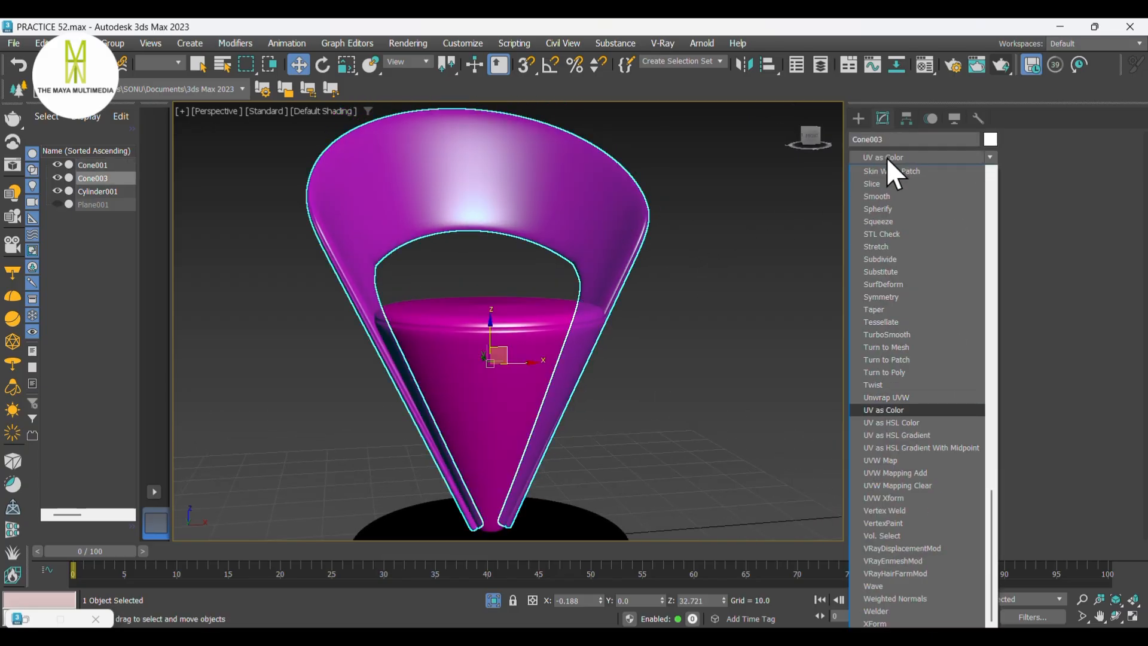
pyautogui.click(891, 458)
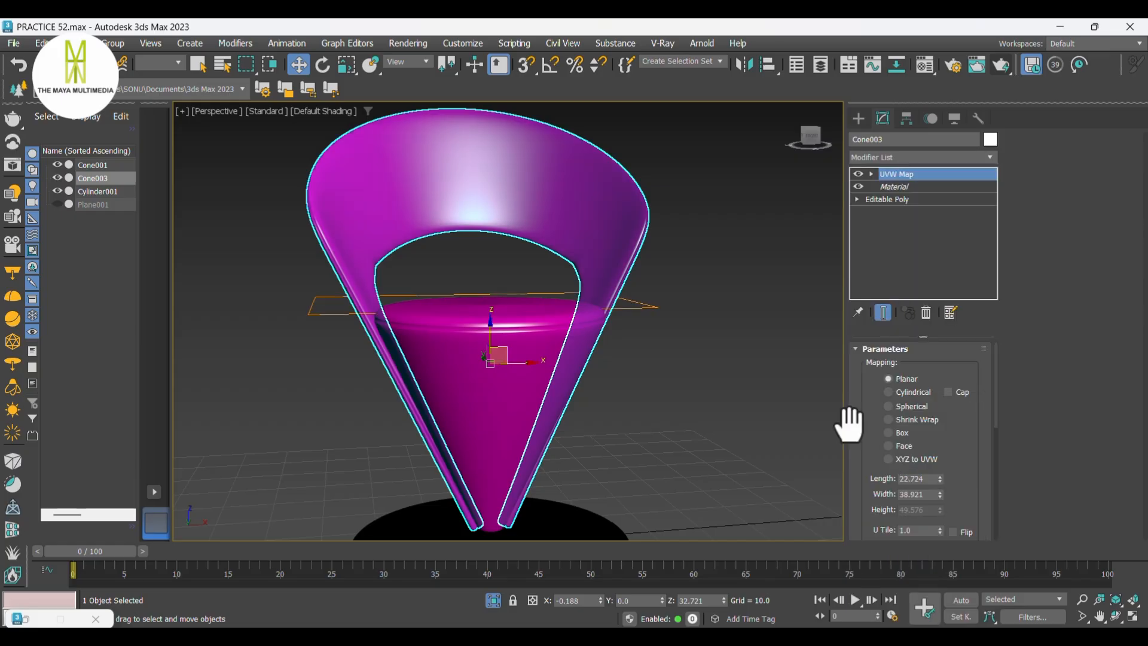
# Step: Try Cylindrical, Spherical and Shrink Wrap mapping on the backrest's UVW Map modifier, checking the surface from several sides
pyautogui.scroll(-3, 638, 391)
pyautogui.keyDown('alt'); pyautogui.moveTo(636, 397); pyautogui.dragTo(777, 422, button='middle'); pyautogui.keyUp('alt')
pyautogui.click(908, 392)
pyautogui.click(910, 406)
pyautogui.scroll(3, 584, 364)
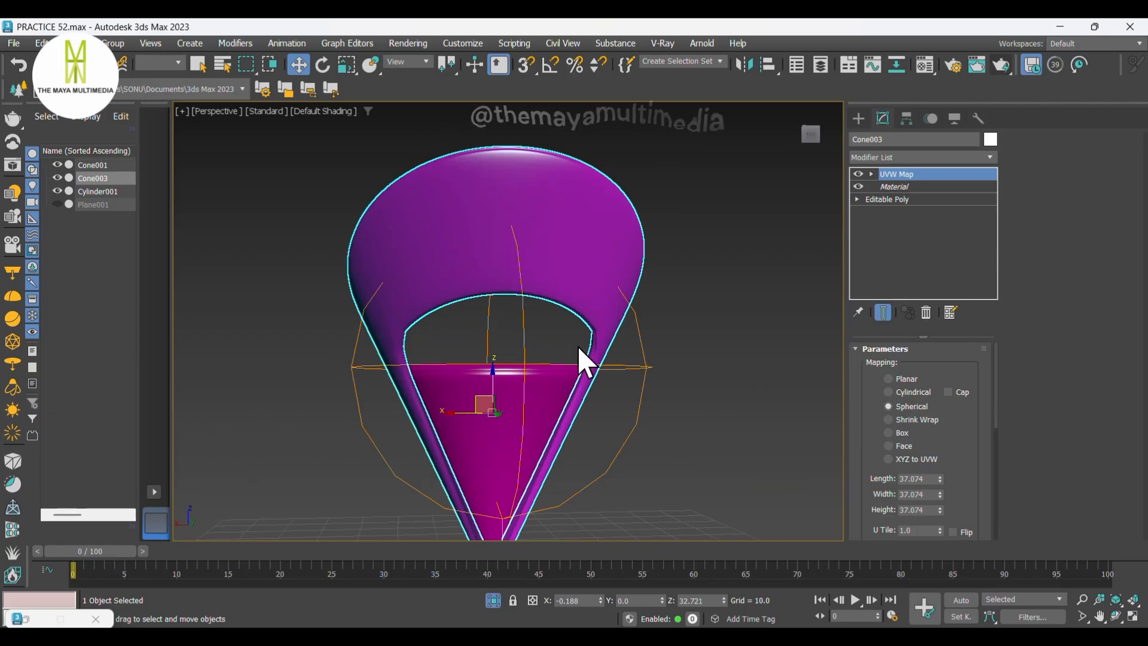
pyautogui.click(906, 419)
pyautogui.scroll(-3, 635, 379)
pyautogui.keyDown('alt'); pyautogui.moveTo(635, 379); pyautogui.dragTo(797, 397, button='middle'); pyautogui.keyUp('alt')
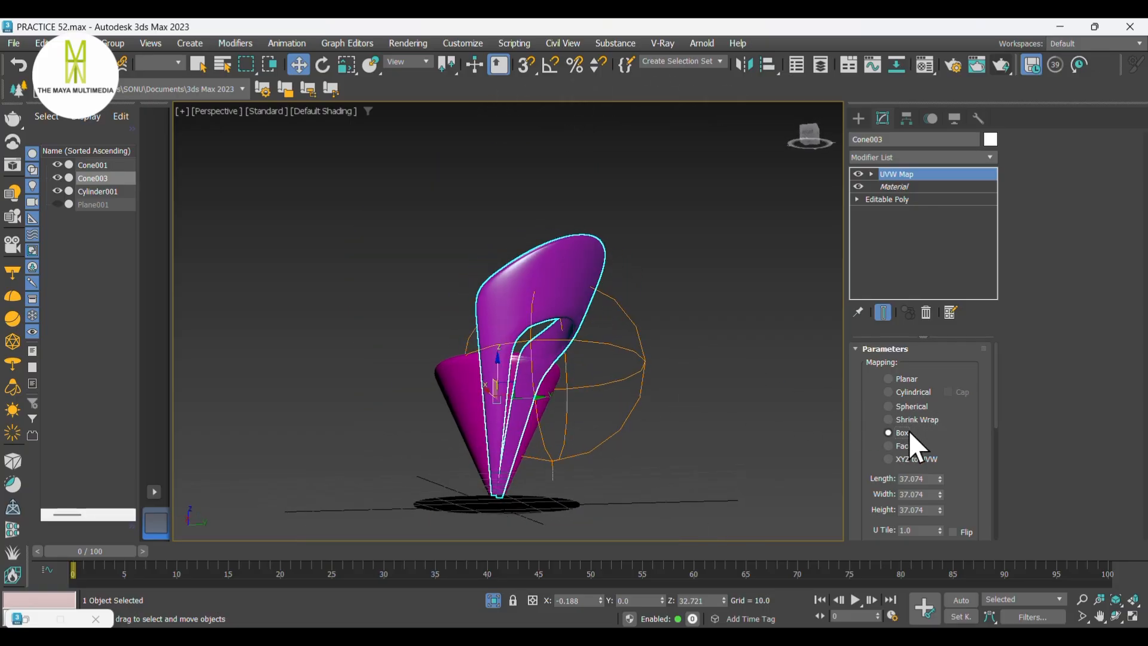
# Step: Try Box and Face mapping on the backrest's UVW Map modifier and check the pattern on its outer surface
pyautogui.click(889, 433)
pyautogui.keyDown('alt'); pyautogui.moveTo(687, 400); pyautogui.dragTo(518, 313, button='middle'); pyautogui.keyUp('alt')
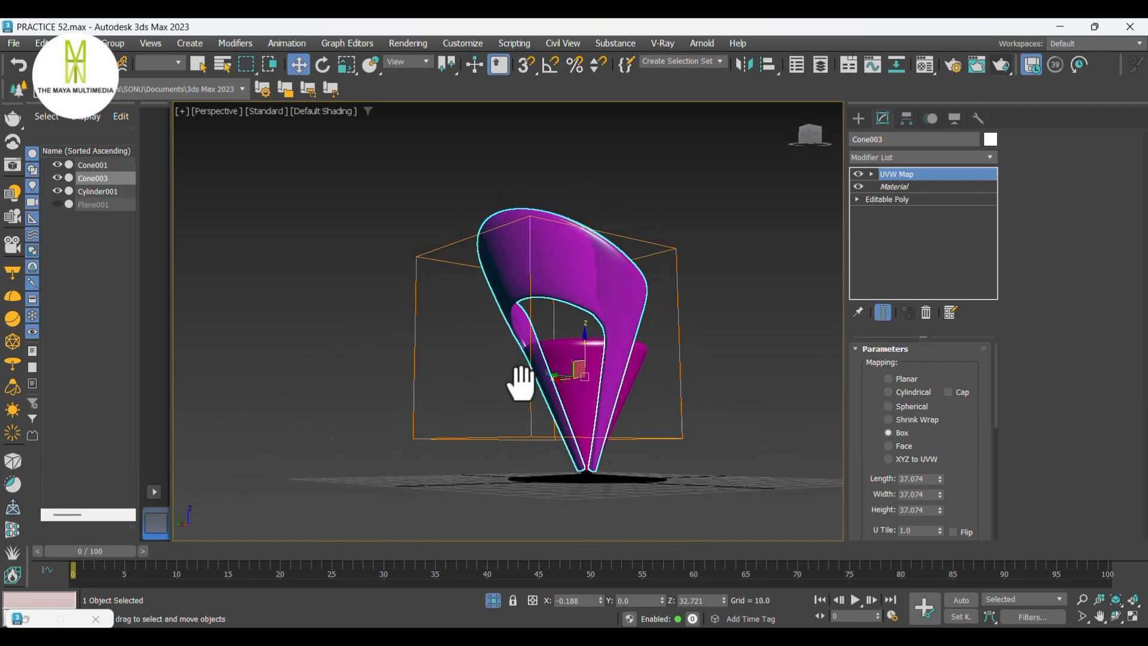
pyautogui.click(889, 446)
pyautogui.keyDown('alt'); pyautogui.moveTo(825, 425); pyautogui.dragTo(620, 295, button='middle'); pyautogui.keyUp('alt')
pyautogui.scroll(3, 615, 271)
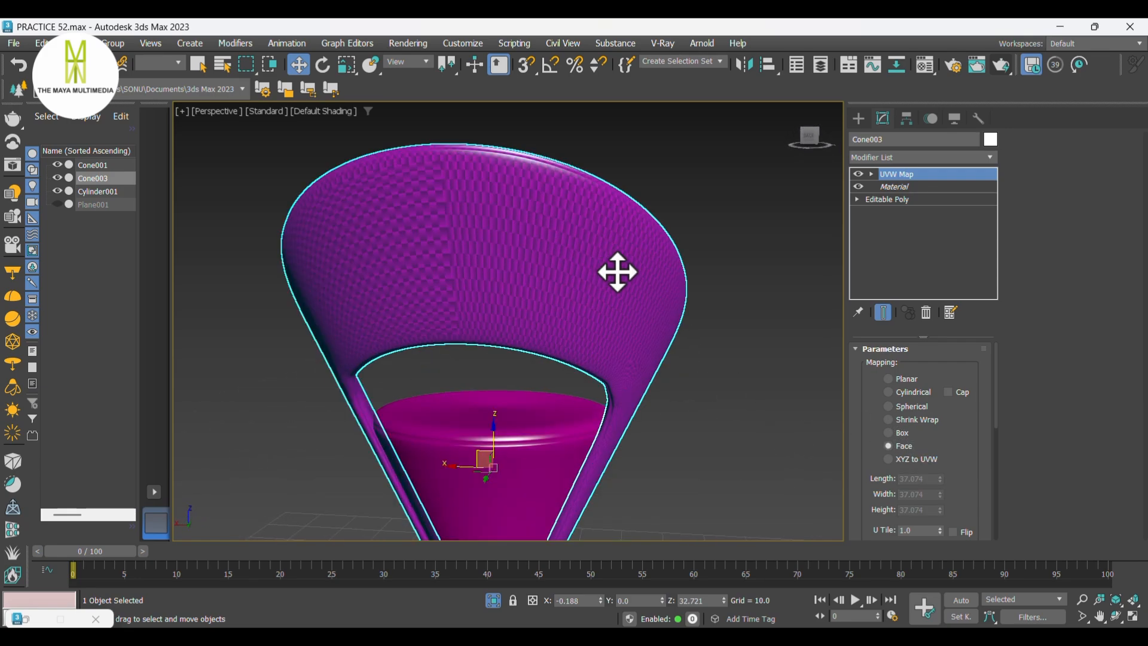
# Step: Set the backrest's mapping to XYZ to UVW and inspect the bump pattern on its inner and outer surfaces
pyautogui.click(917, 459)
pyautogui.scroll(-5, 747, 428)
pyautogui.keyDown('alt'); pyautogui.moveTo(697, 415); pyautogui.dragTo(917, 412, button='middle'); pyautogui.keyUp('alt')
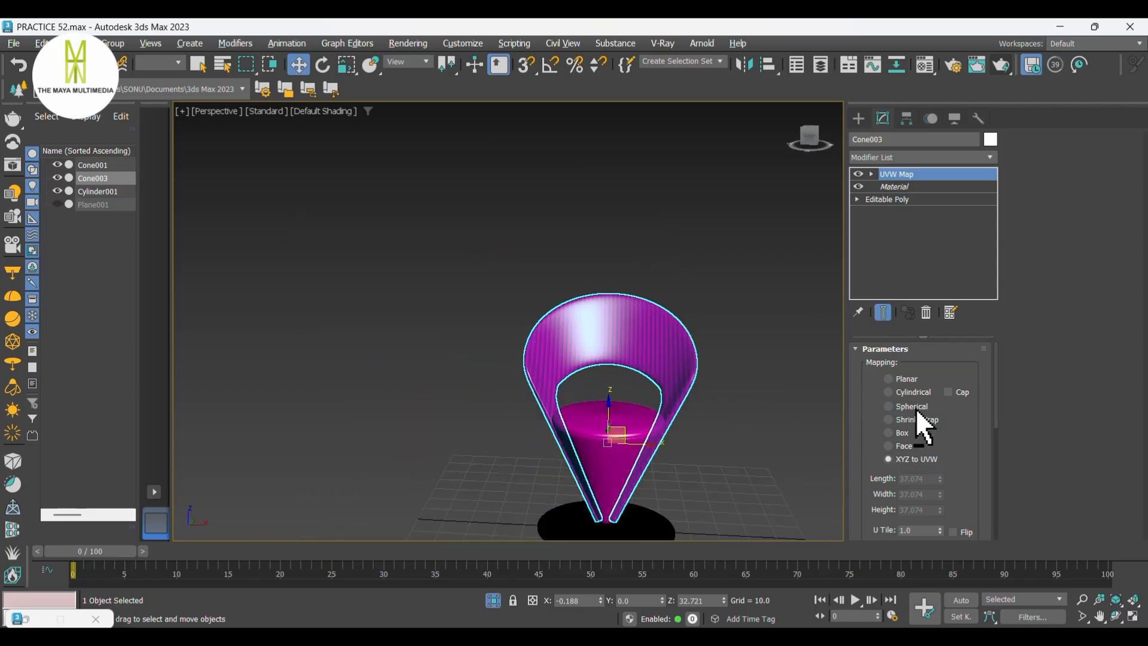
pyautogui.scroll(5, 572, 364)
pyautogui.scroll(-3, 494, 353)
pyautogui.moveTo(641, 400); pyautogui.dragTo(514, 333, button='middle')
pyautogui.scroll(5, 502, 313)
pyautogui.scroll(-2, 502, 315)
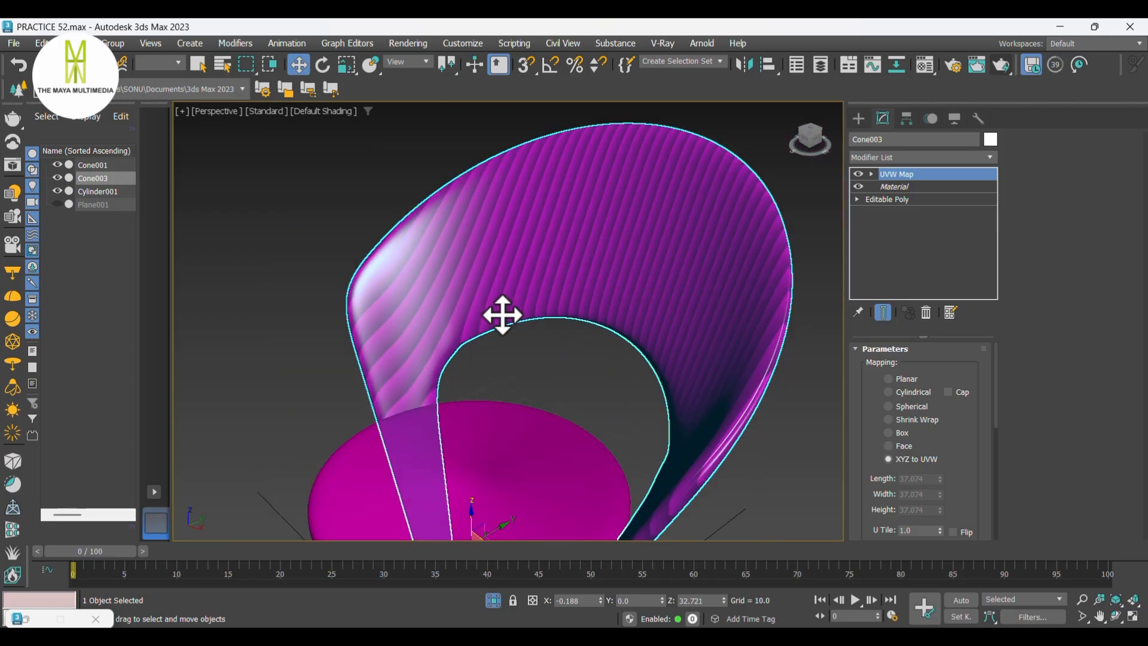
pyautogui.keyDown('alt'); pyautogui.moveTo(572, 375); pyautogui.dragTo(481, 293, button='middle'); pyautogui.keyUp('alt')
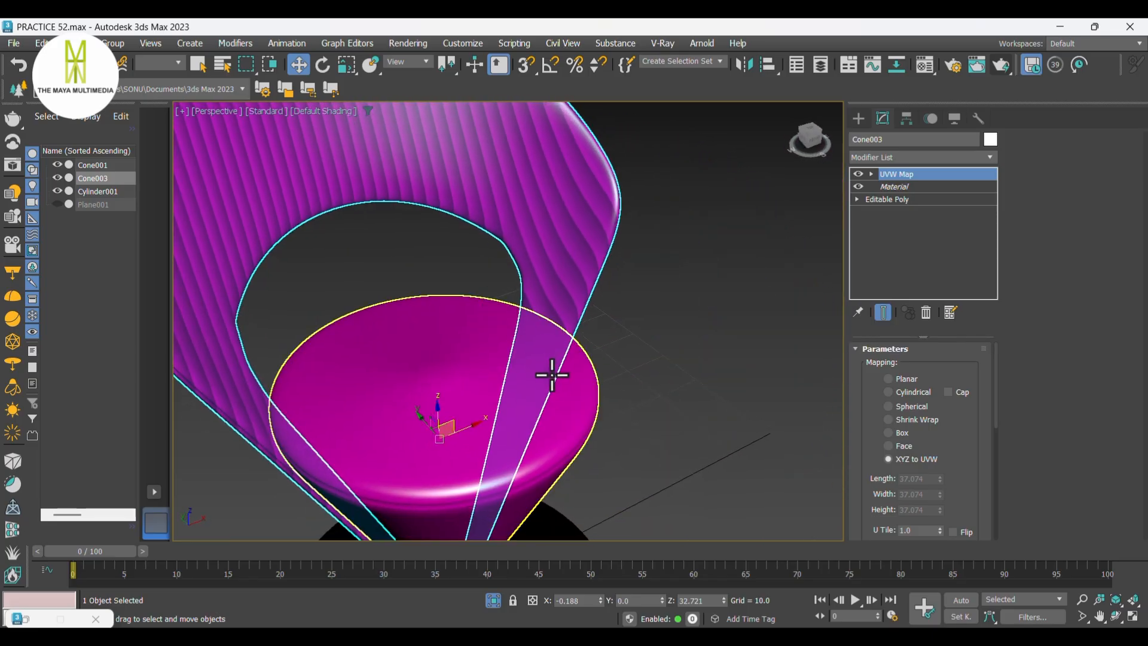
# Step: Try Box and Face mapping on the seat Cone001, compare it with the backrest, and set the seat to XYZ to UVW
pyautogui.click(552, 375)
pyautogui.click(889, 432)
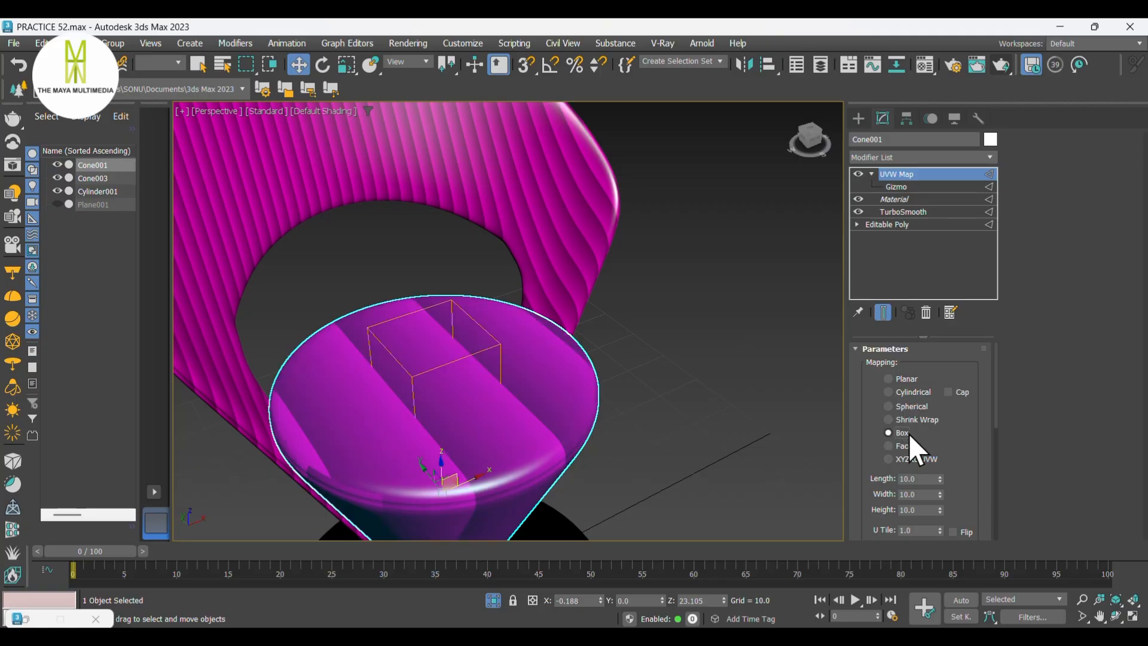
pyautogui.click(909, 446)
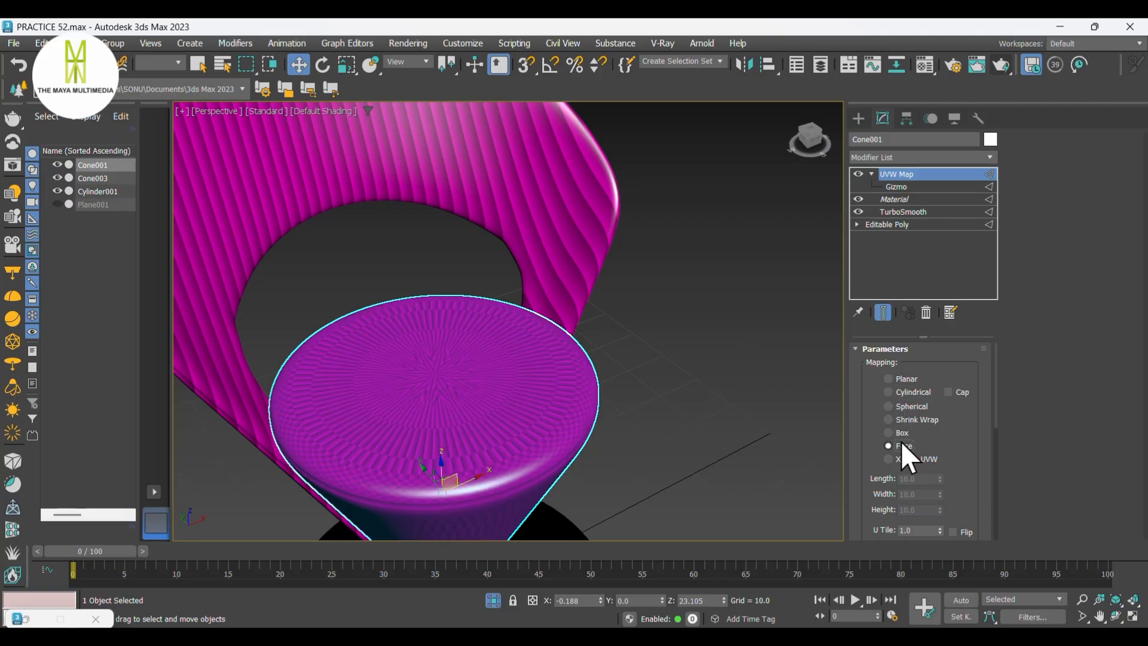
pyautogui.click(543, 233)
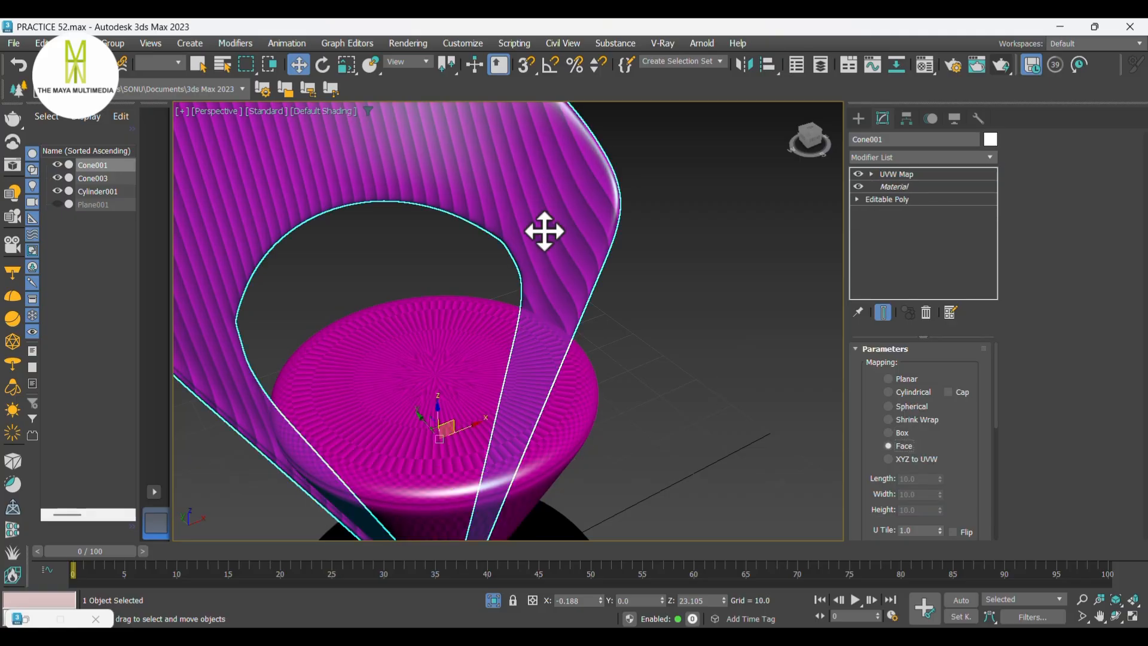
pyautogui.click(563, 385)
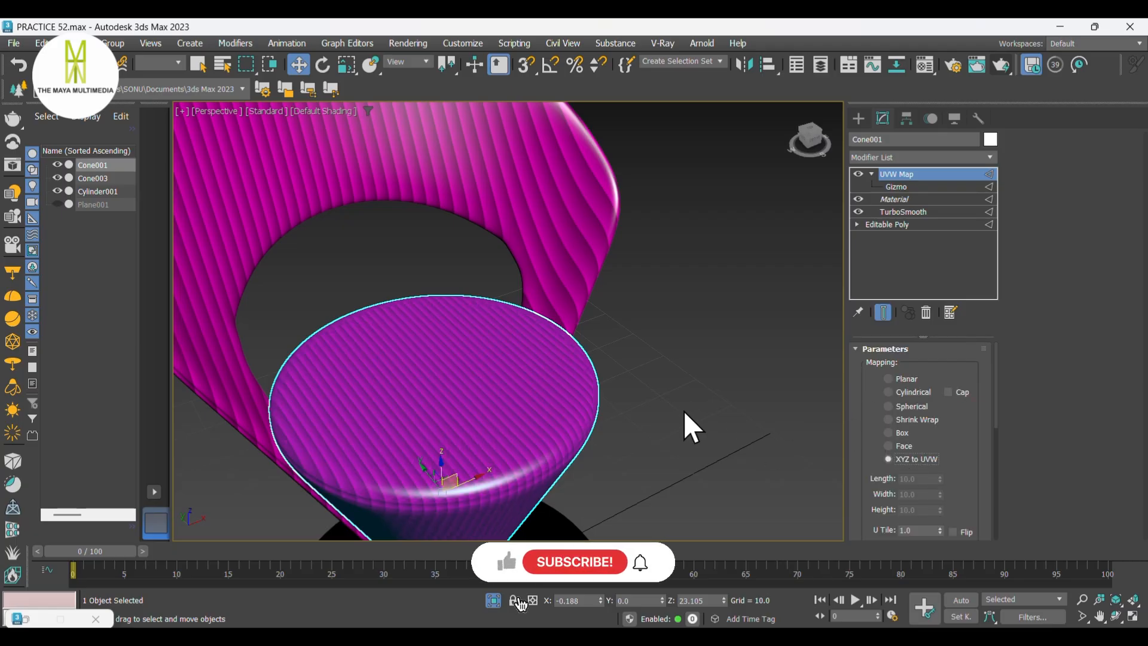
pyautogui.scroll(-5, 681, 383)
pyautogui.click(703, 380)
# Step: Add a UVW Map modifier to the round base Cylinder001
pyautogui.moveTo(703, 380); pyautogui.dragTo(649, 323, button='middle')
pyautogui.scroll(5, 660, 390)
pyautogui.click(524, 443)
pyautogui.click(879, 158)
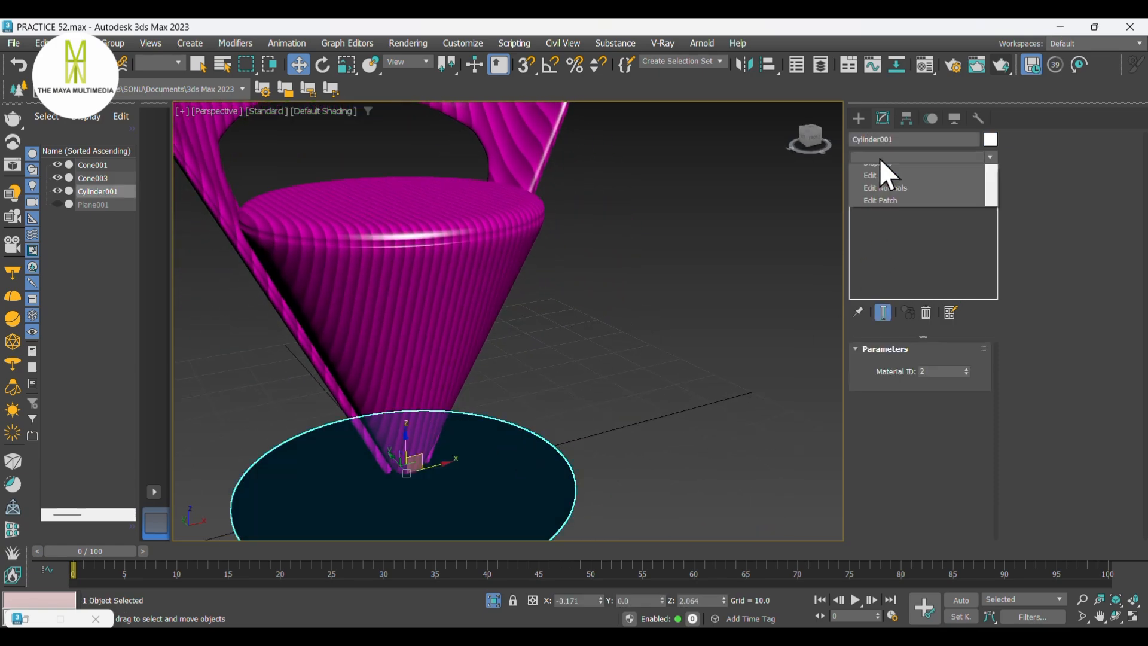
pyautogui.press('u')
pyautogui.press('u')
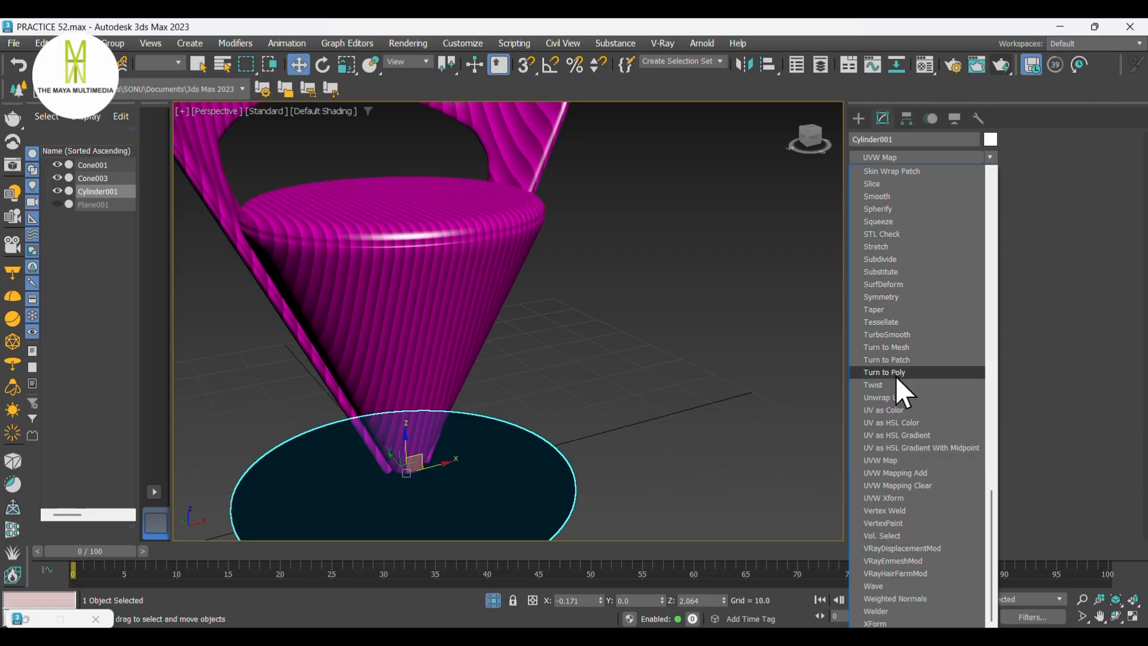
pyautogui.click(891, 460)
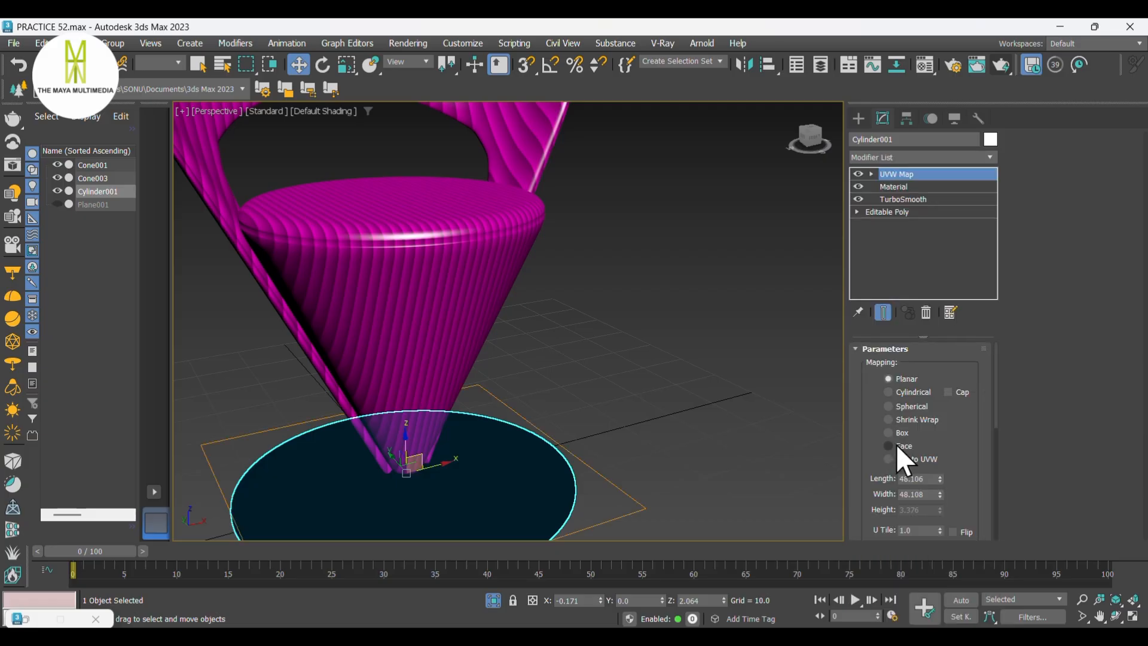
# Step: Try Shrink Wrap and Cylindrical mapping on the base's UVW Map modifier, and set it to Box
pyautogui.click(913, 420)
pyautogui.click(913, 393)
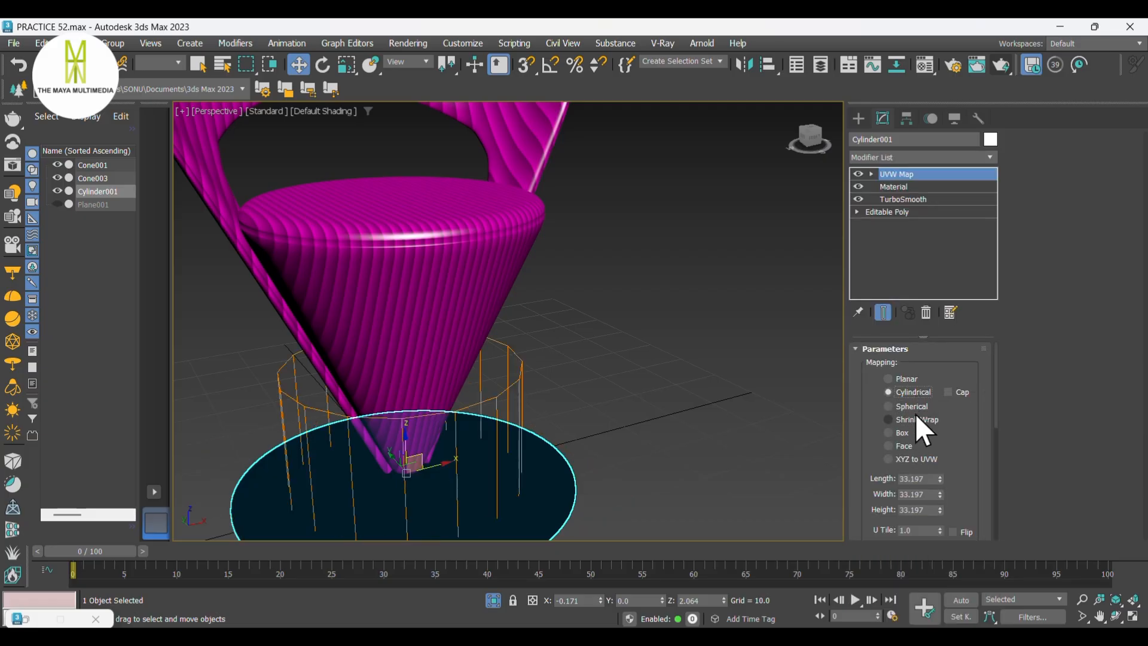
pyautogui.click(910, 432)
pyautogui.scroll(-4, 701, 385)
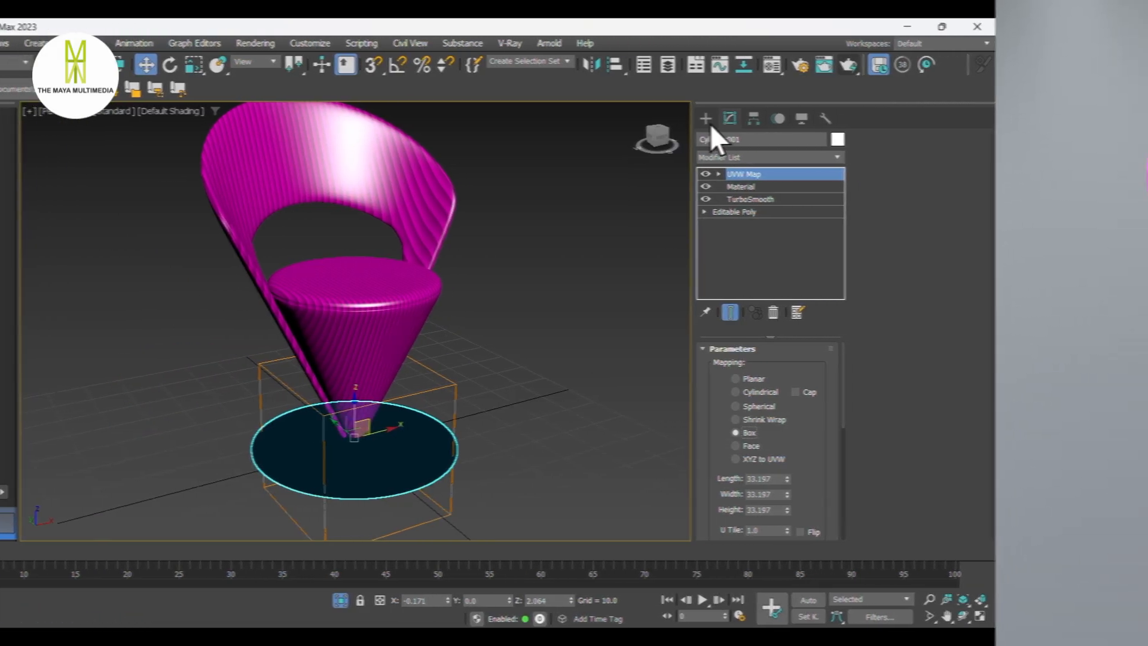
pyautogui.click(858, 123)
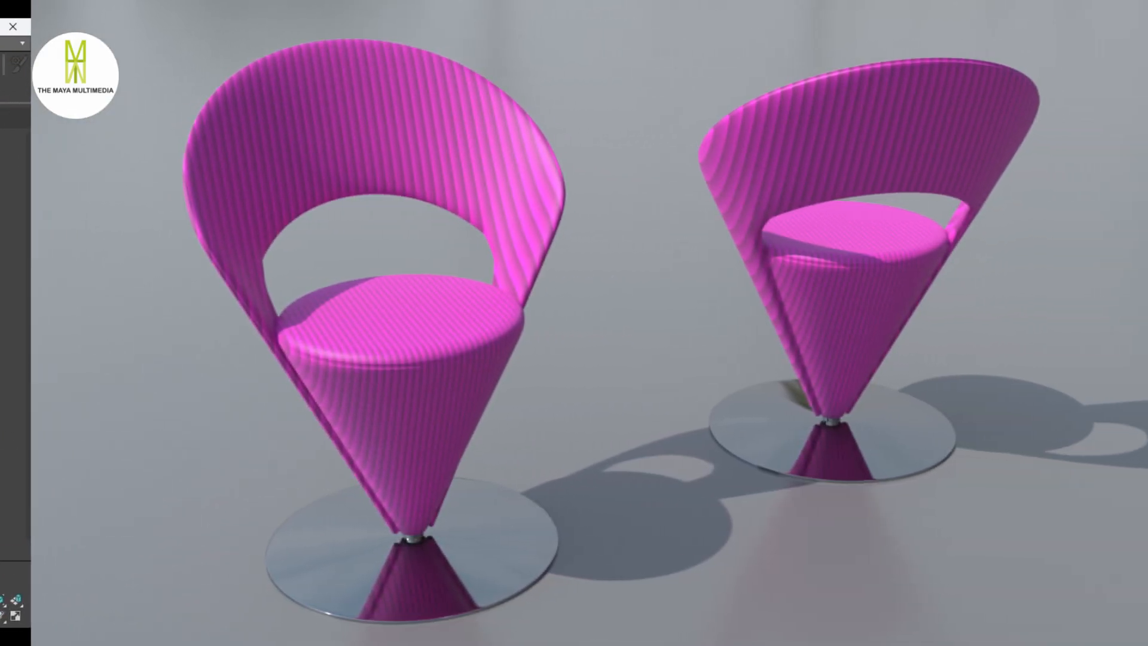